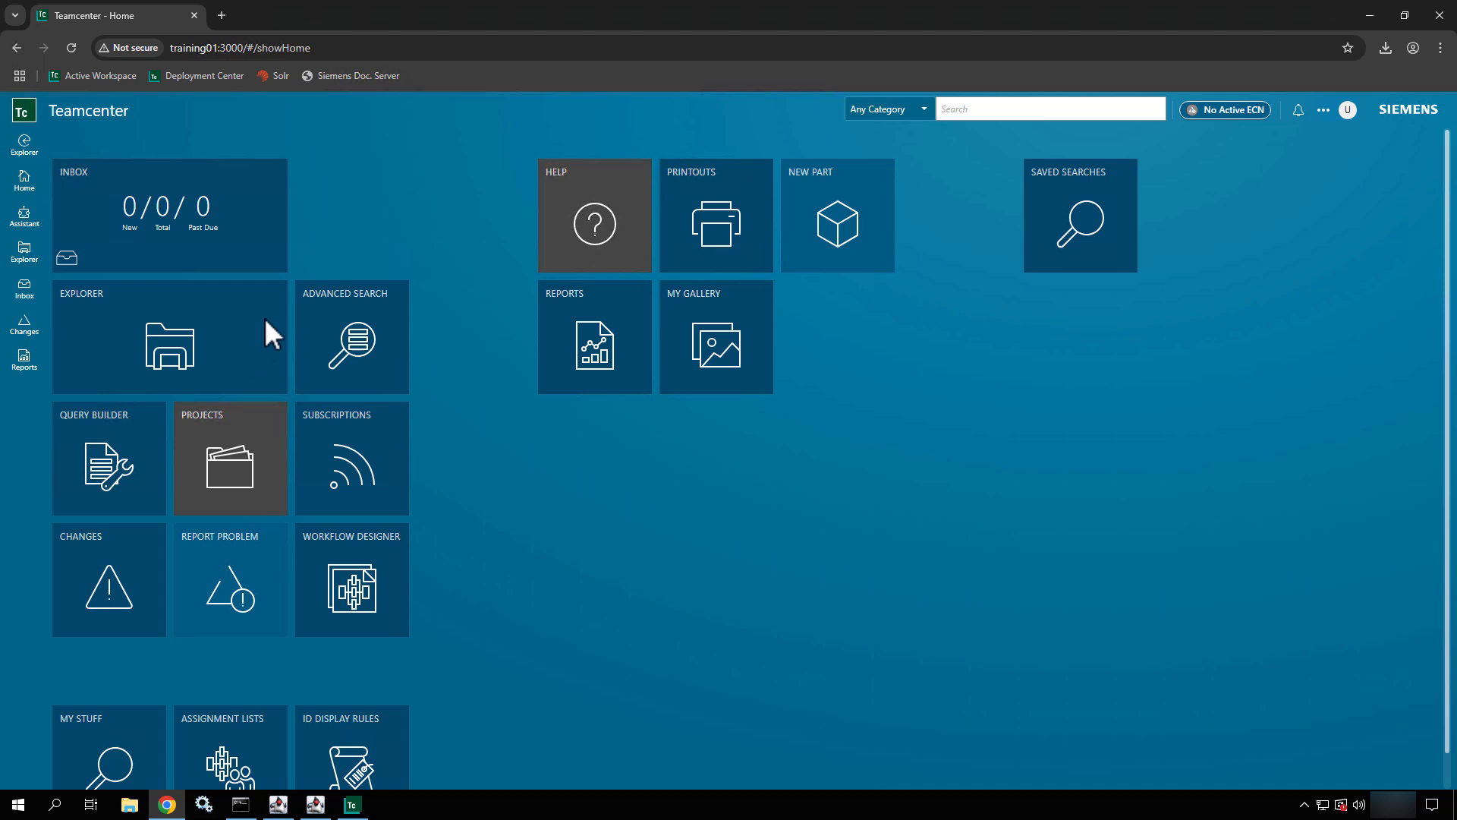
- Open the Explorer and select the Newstuff folder under Home
{"action": "left_click", "coordinate": [267, 287]}
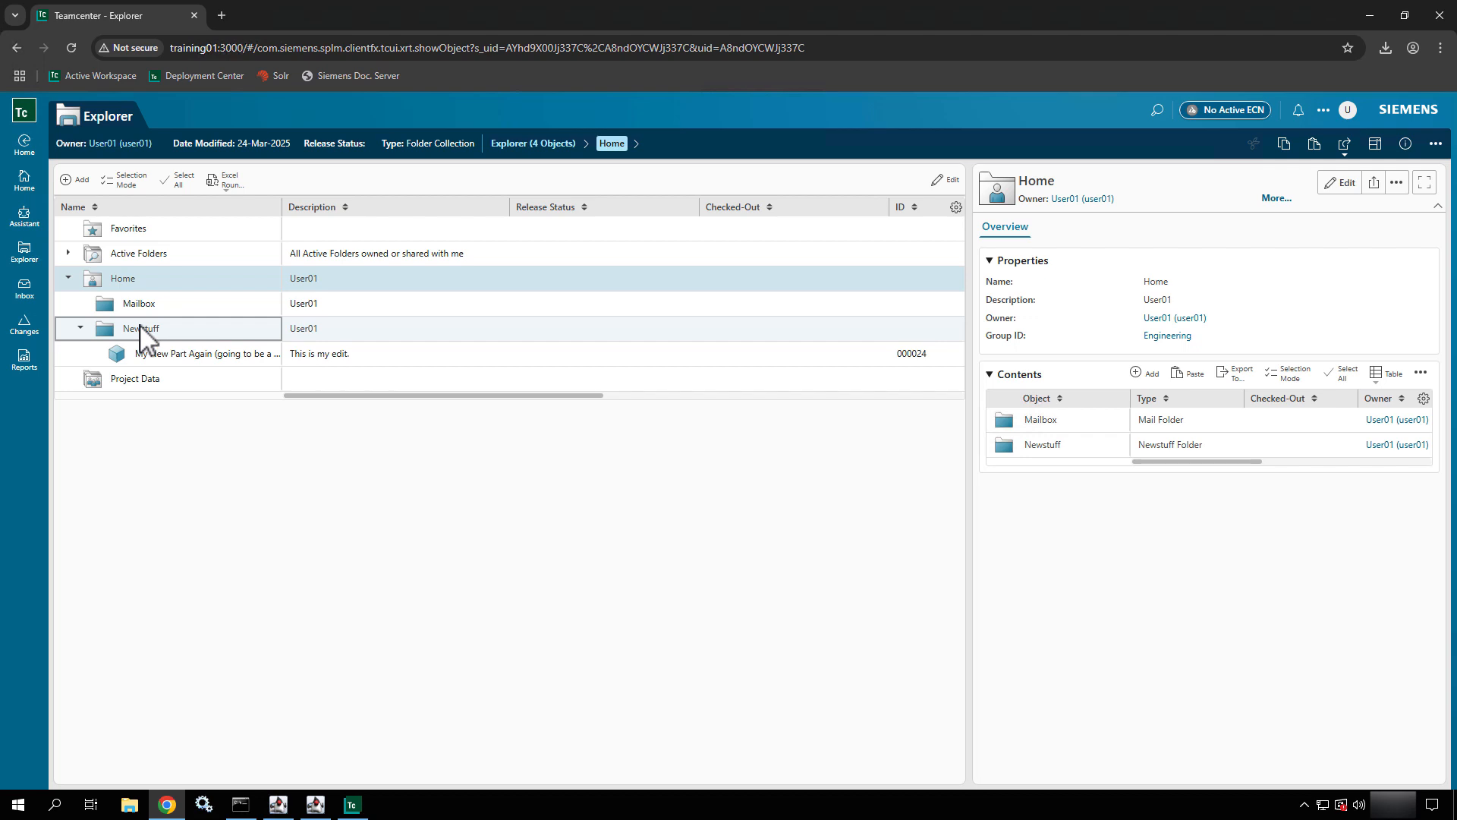
{"action": "left_click", "coordinate": [144, 334]}
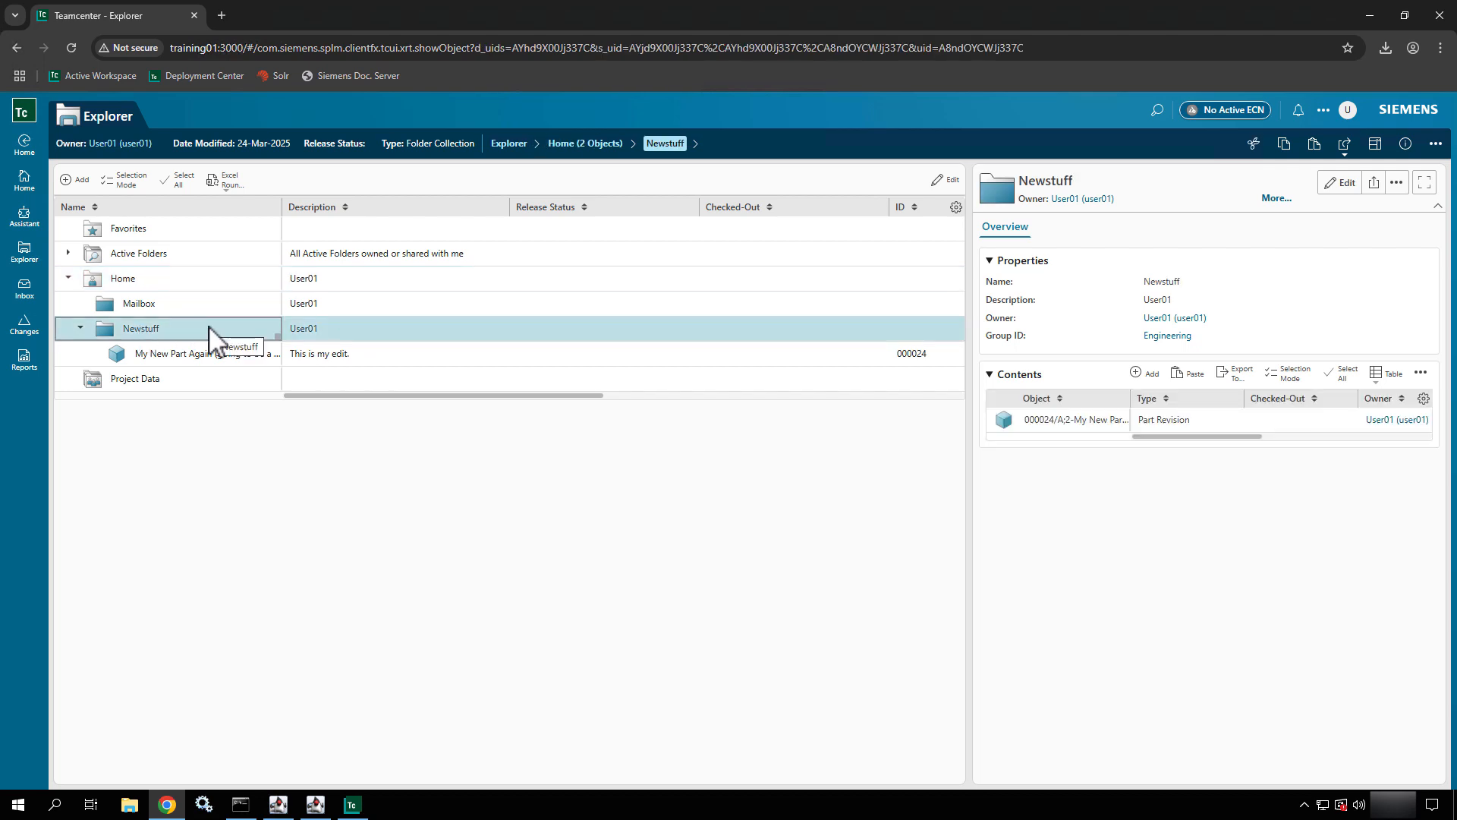
{"action": "left_click", "coordinate": [298, 322]}
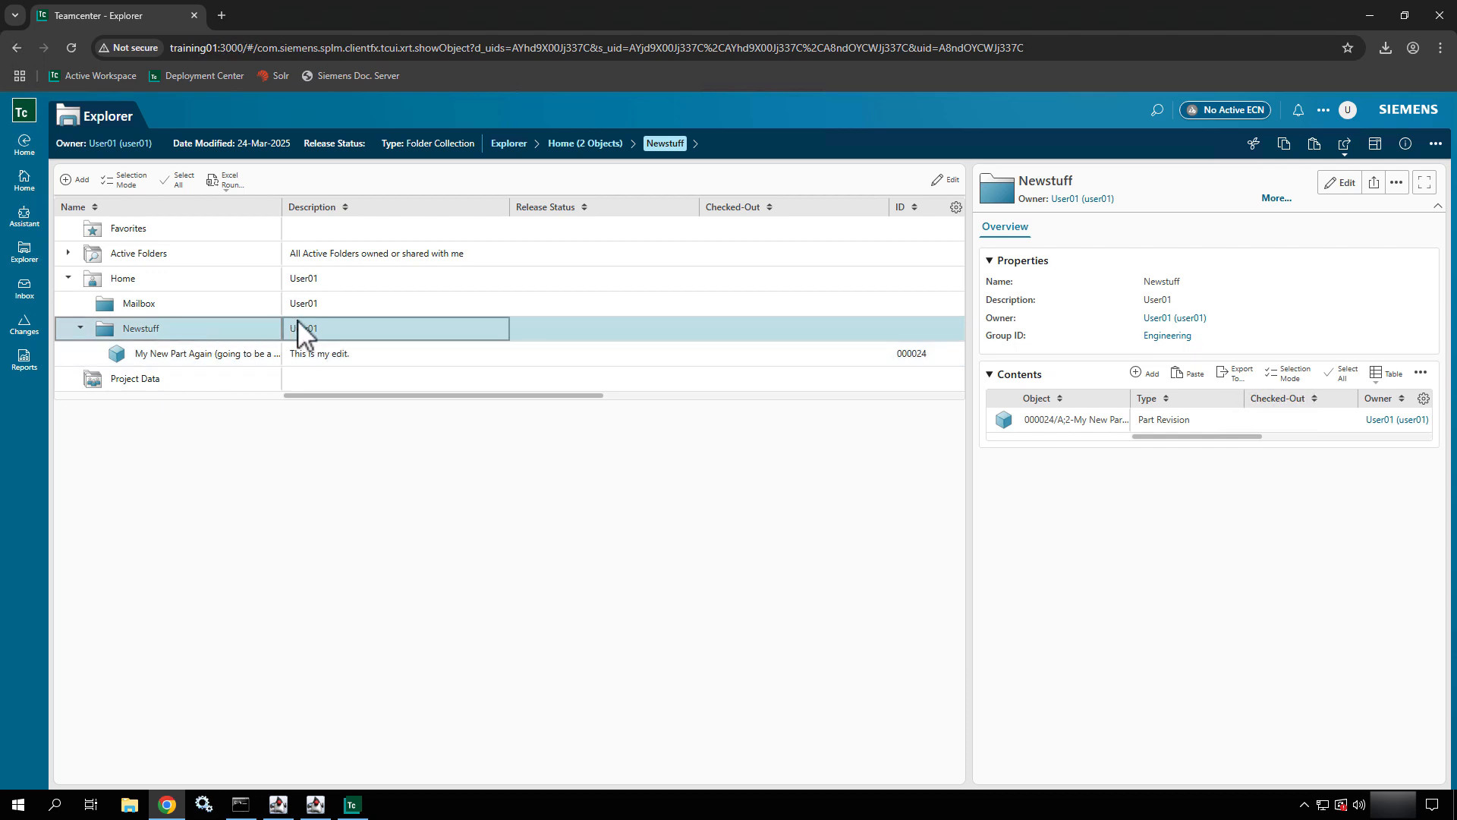
- Create a new object of type Folder named "Test Data" inside the Newstuff folder
{"action": "left_click", "coordinate": [1436, 146]}
{"action": "mouse_move", "coordinate": [1377, 182]}
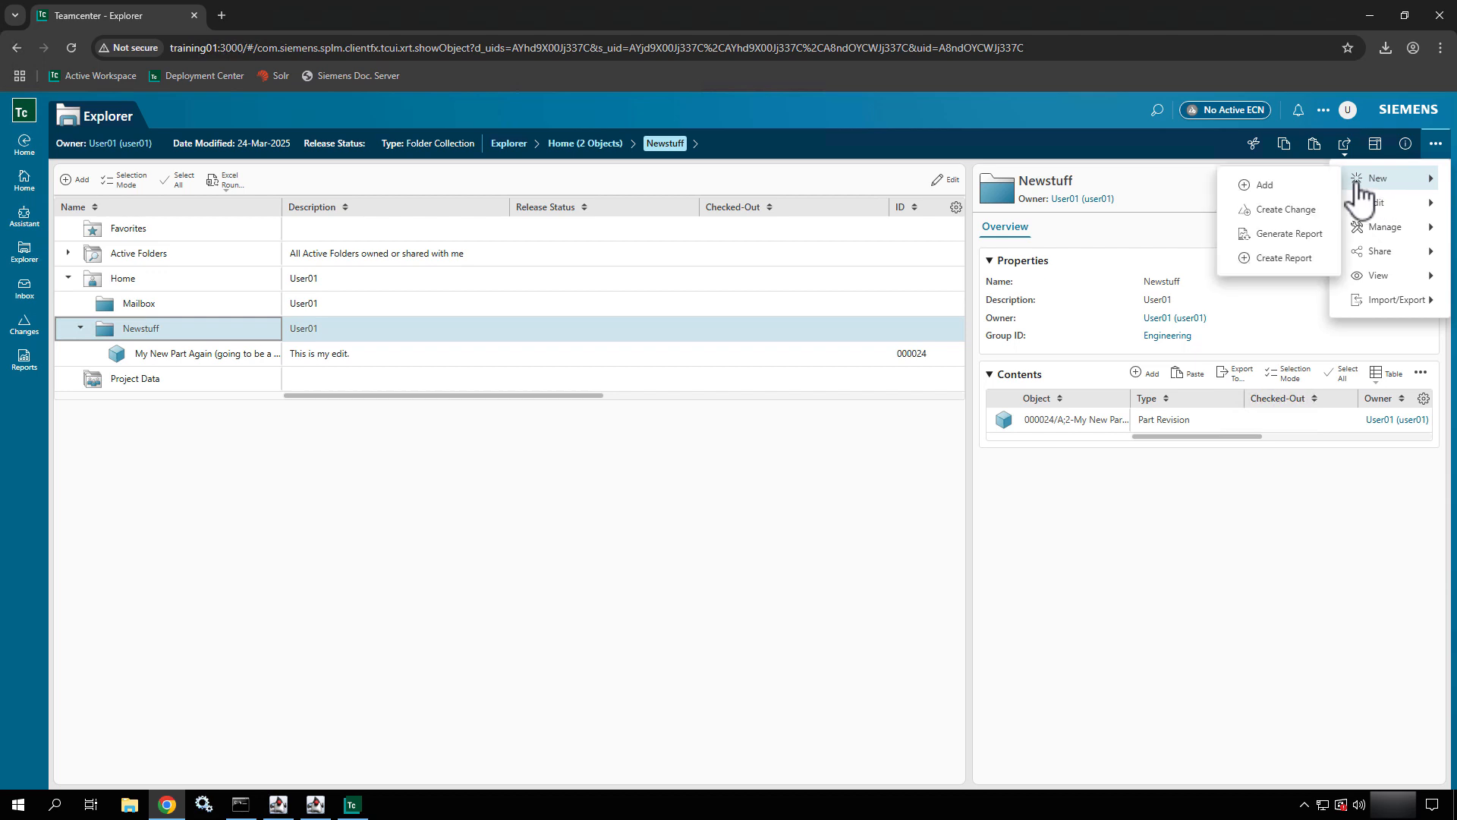
{"action": "left_click", "coordinate": [1296, 190]}
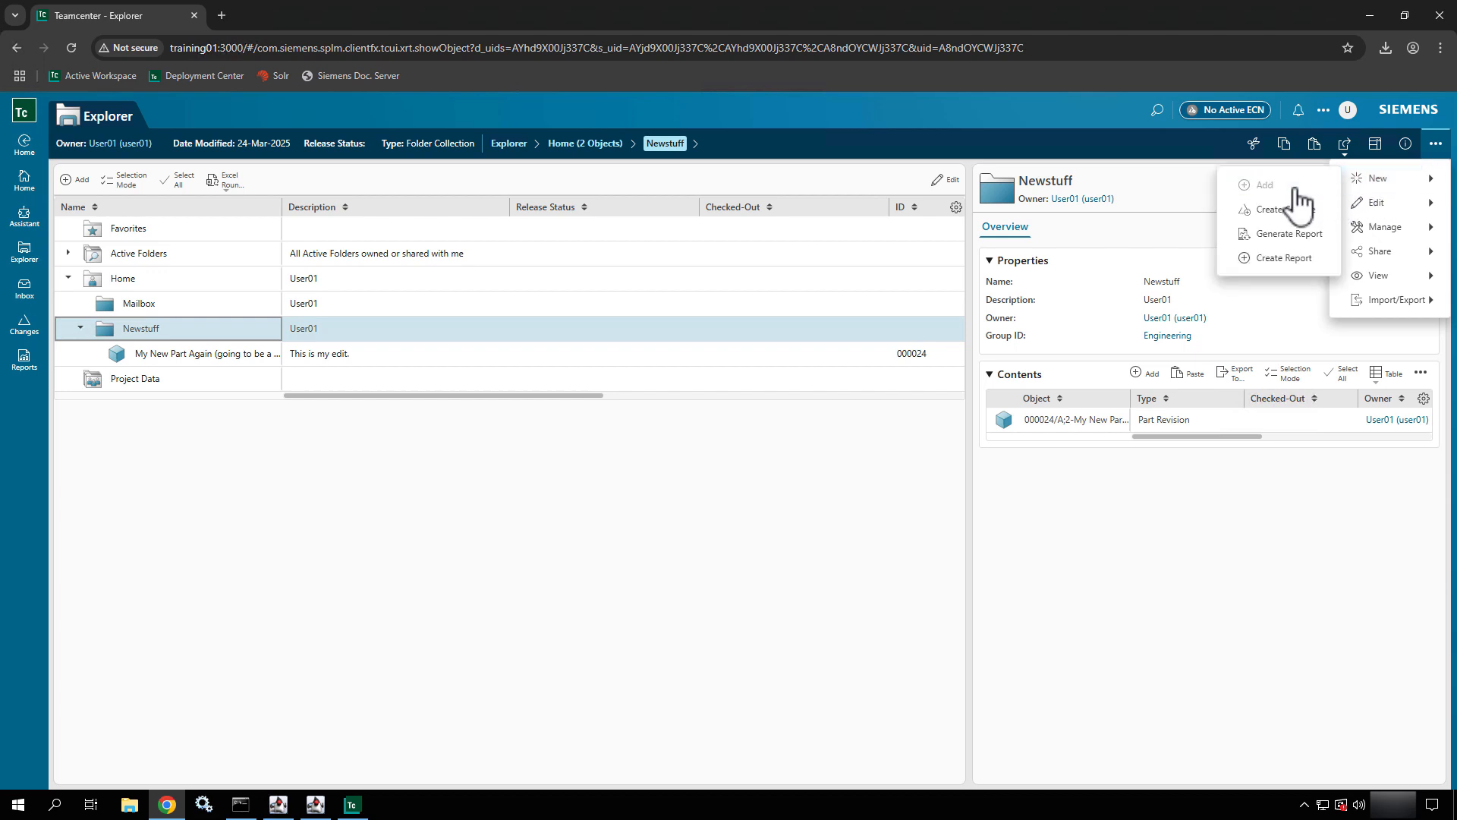
{"action": "left_click", "coordinate": [1249, 288]}
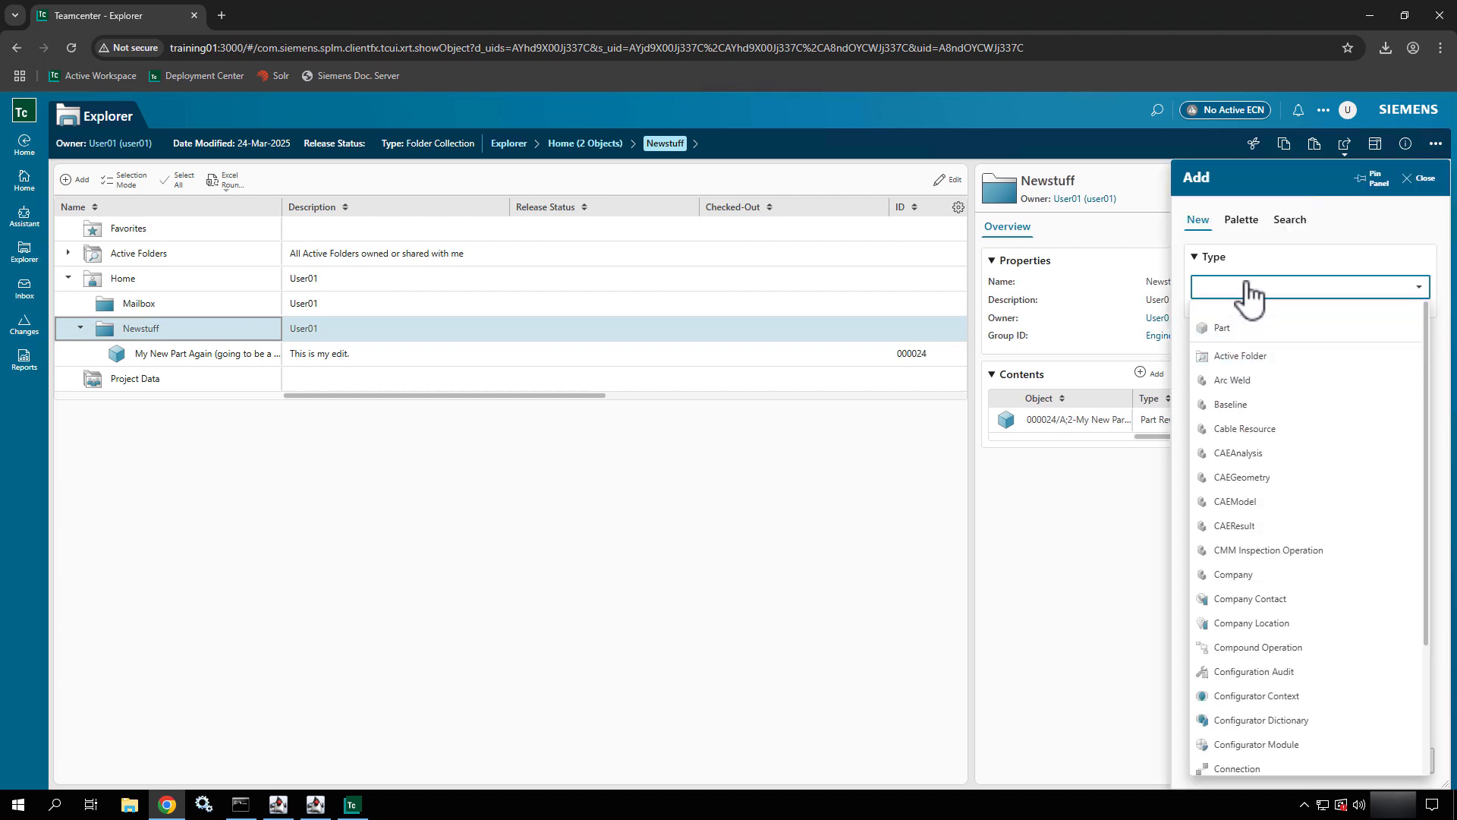
{"action": "type", "text": "Folder"}
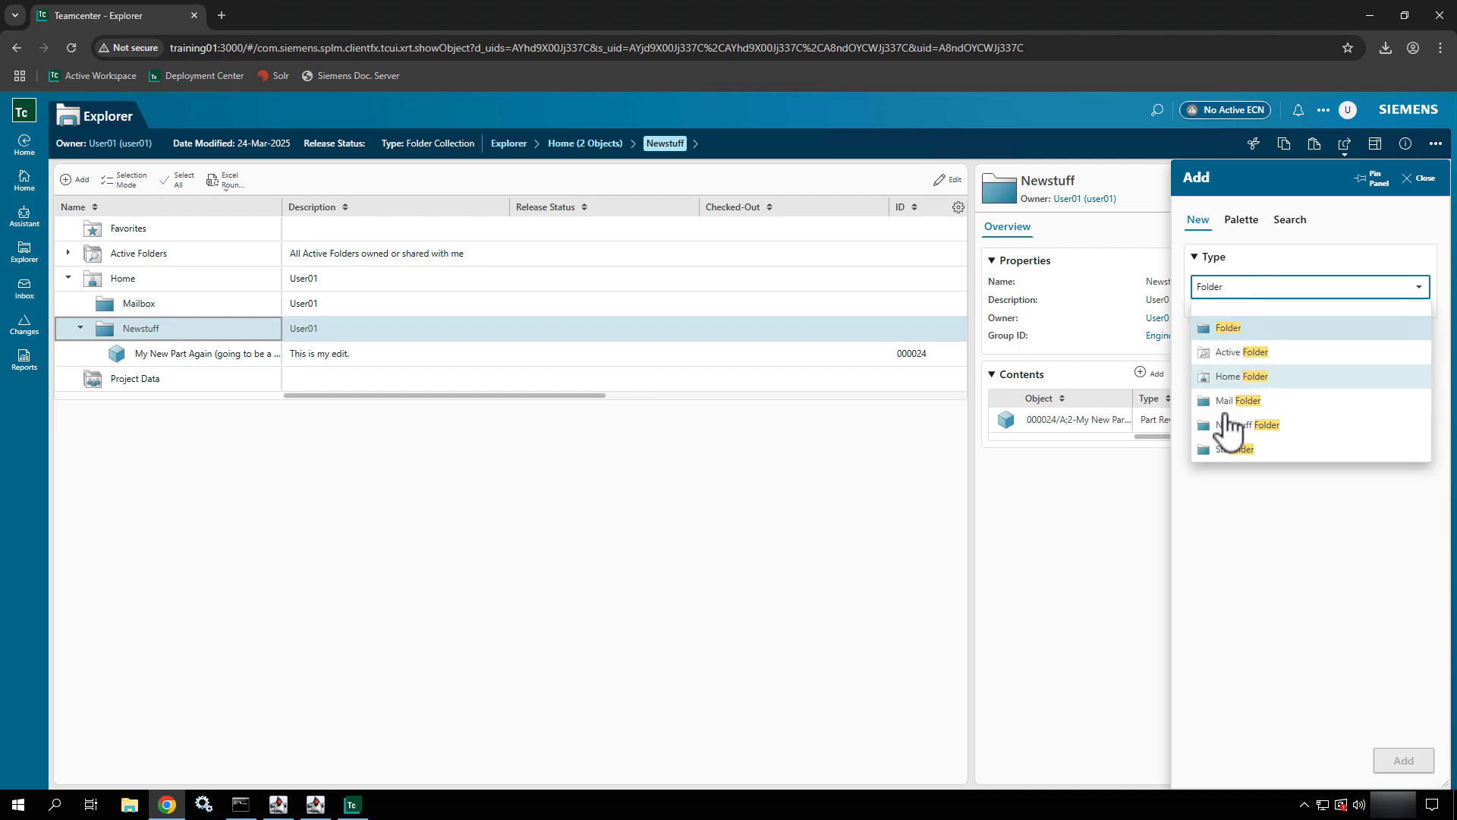
{"action": "left_click", "coordinate": [1251, 334]}
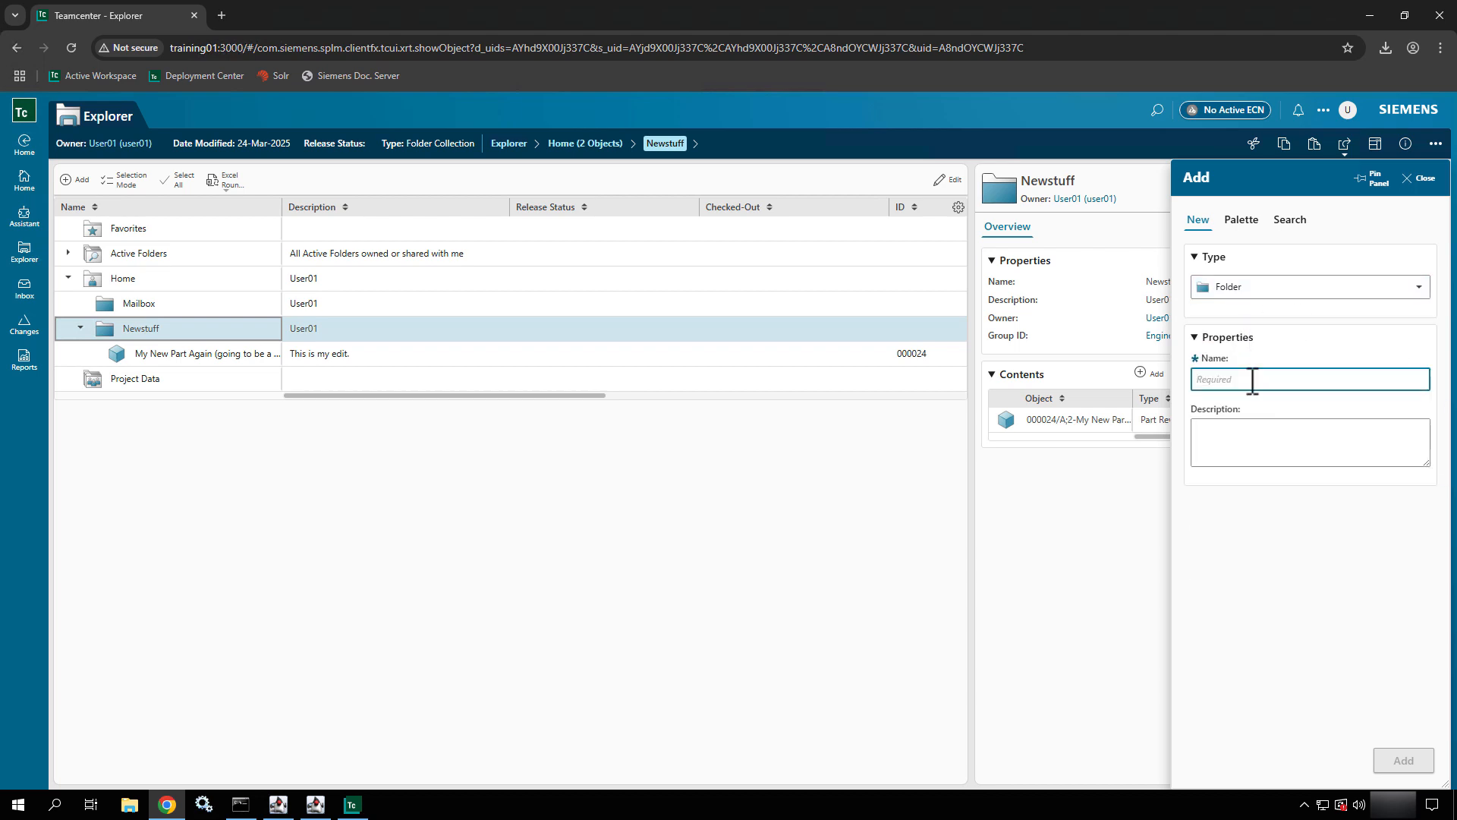
{"action": "type", "text": "Te"}
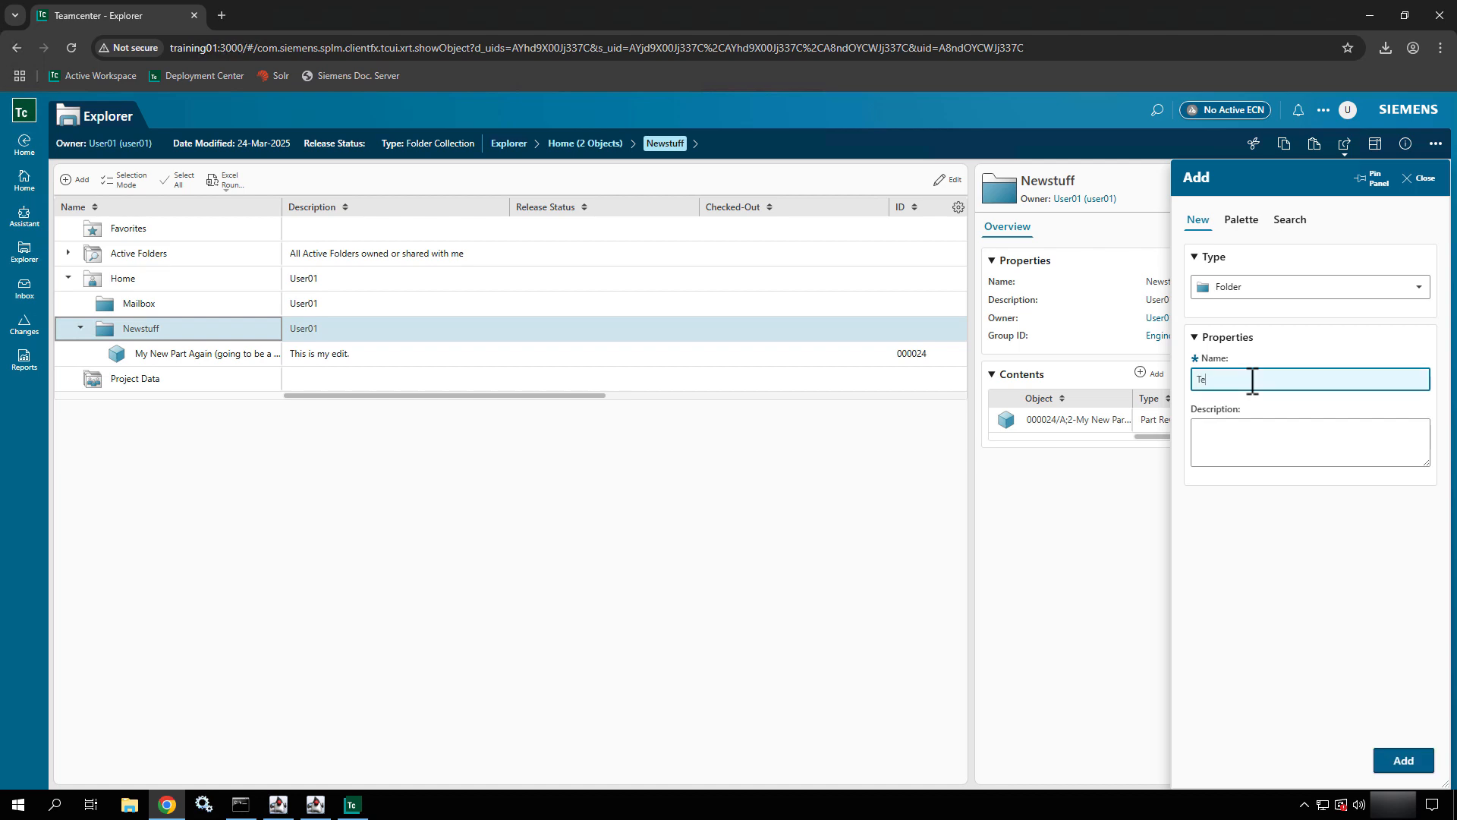
{"action": "type", "text": "st Data"}
{"action": "left_click", "coordinate": [1422, 768]}
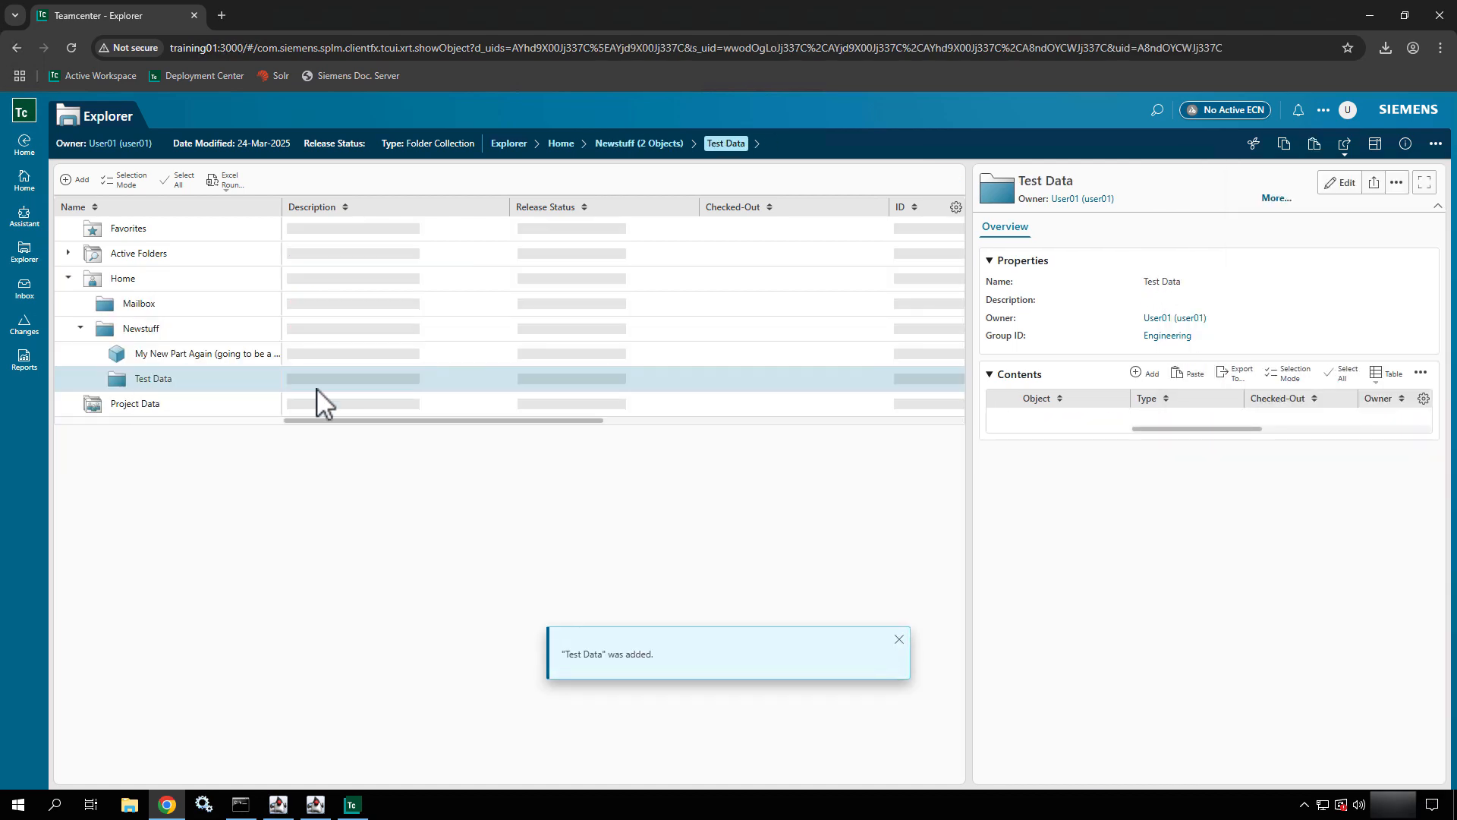
- Add the part "My New Part Again (going to be a bolt)" to the Test Data folder and cut its original entry from Newstuff
{"action": "left_click", "coordinate": [166, 357]}
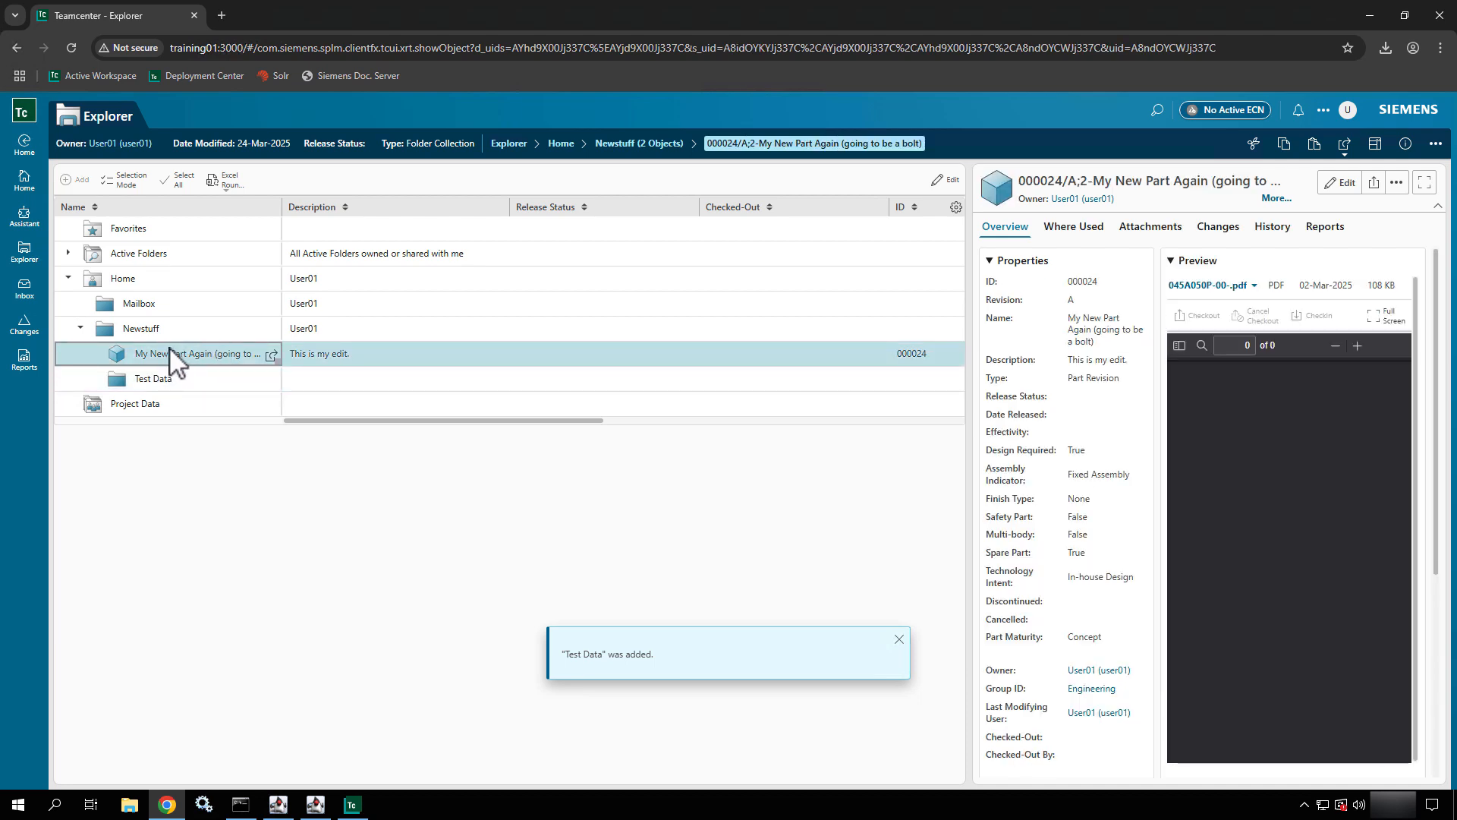
{"action": "left_click_drag", "start_coordinate": [169, 354], "coordinate": [171, 378]}
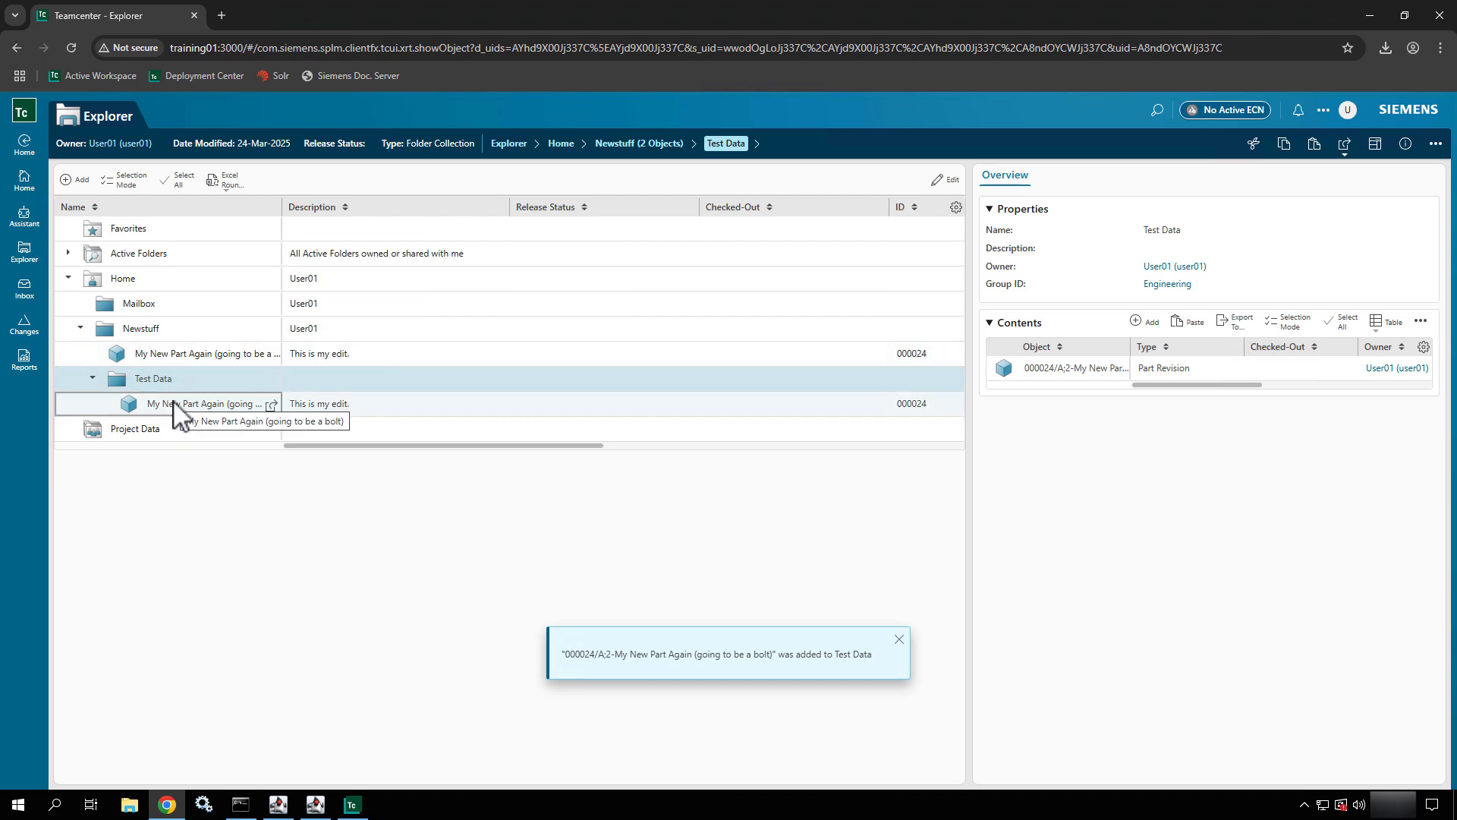
{"action": "left_click", "coordinate": [207, 352]}
{"action": "right_click", "coordinate": [211, 361]}
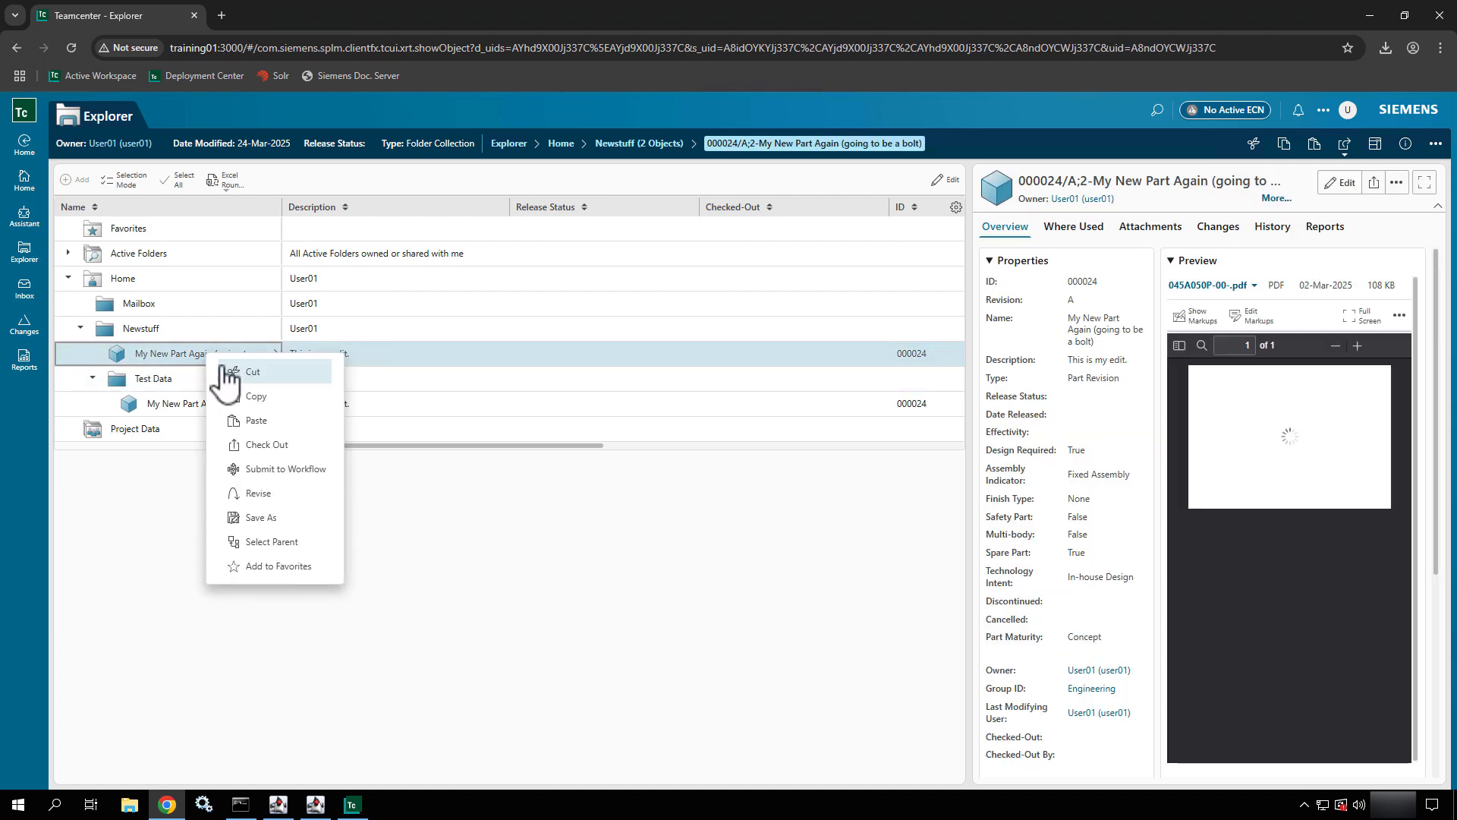
{"action": "left_click", "coordinate": [243, 375]}
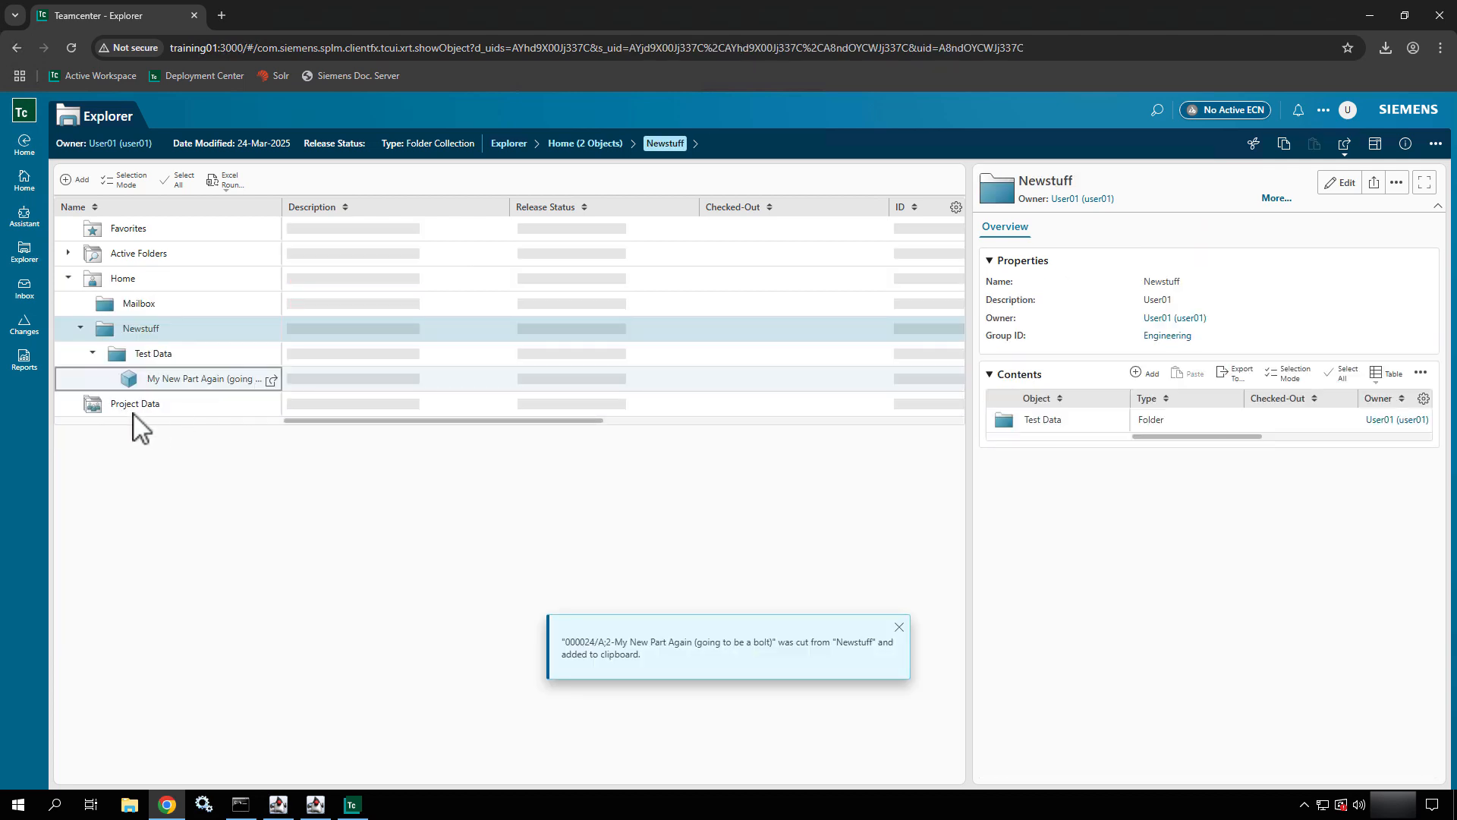
- Try to paste the cut part into the Test Data folder
{"action": "left_click", "coordinate": [214, 356]}
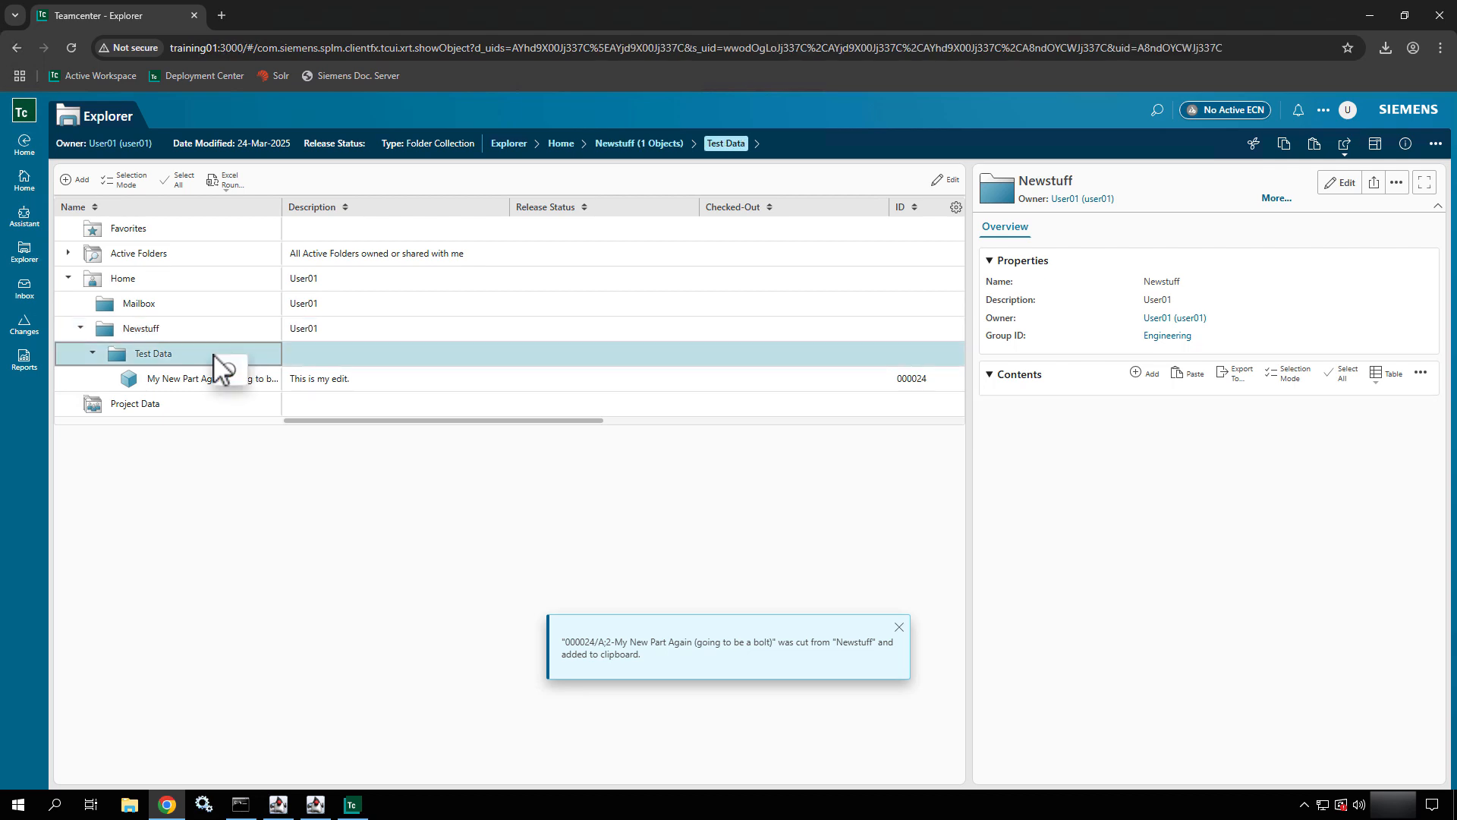
{"action": "right_click", "coordinate": [214, 355]}
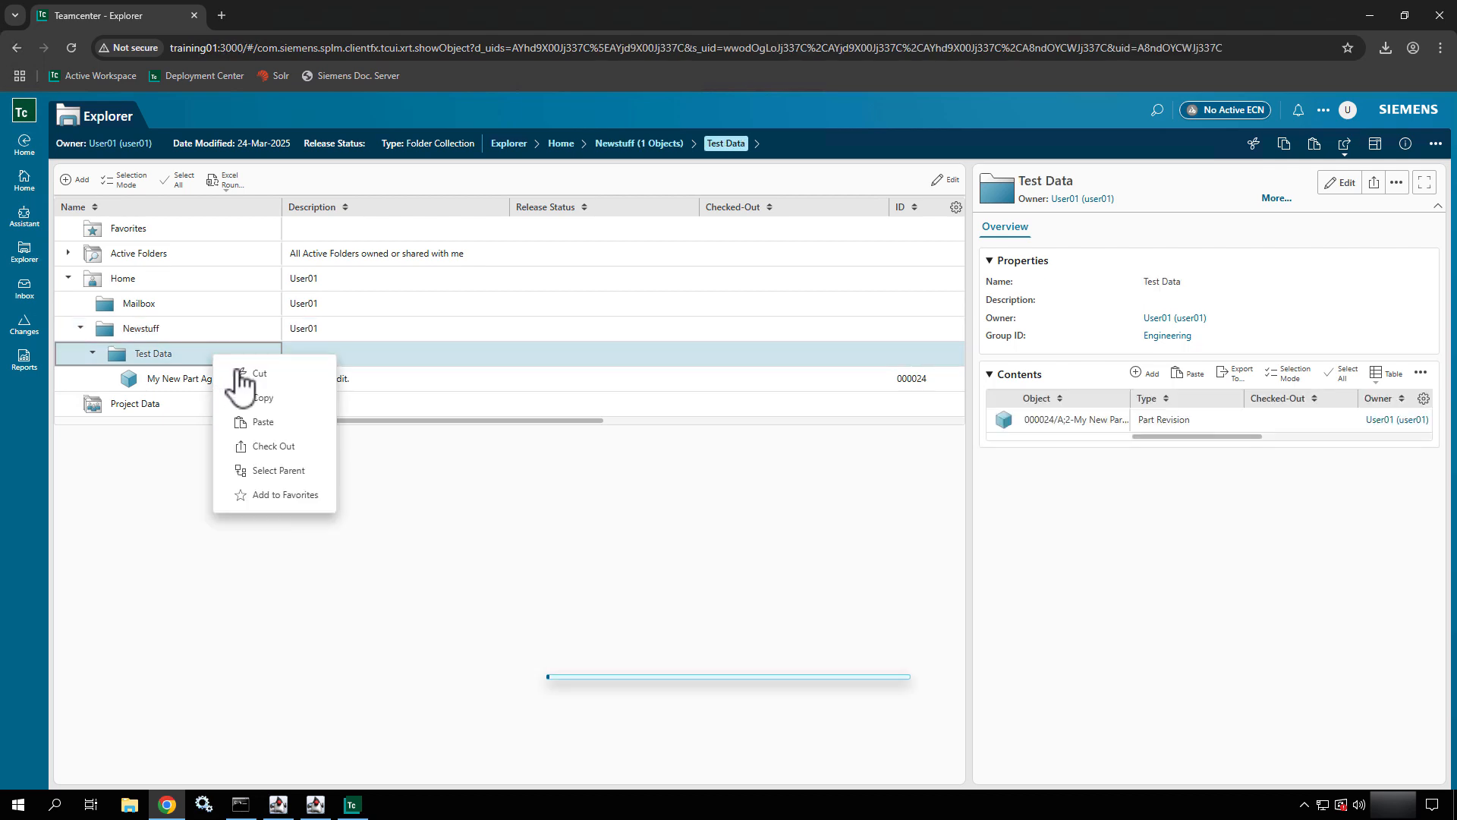
{"action": "left_click", "coordinate": [292, 423]}
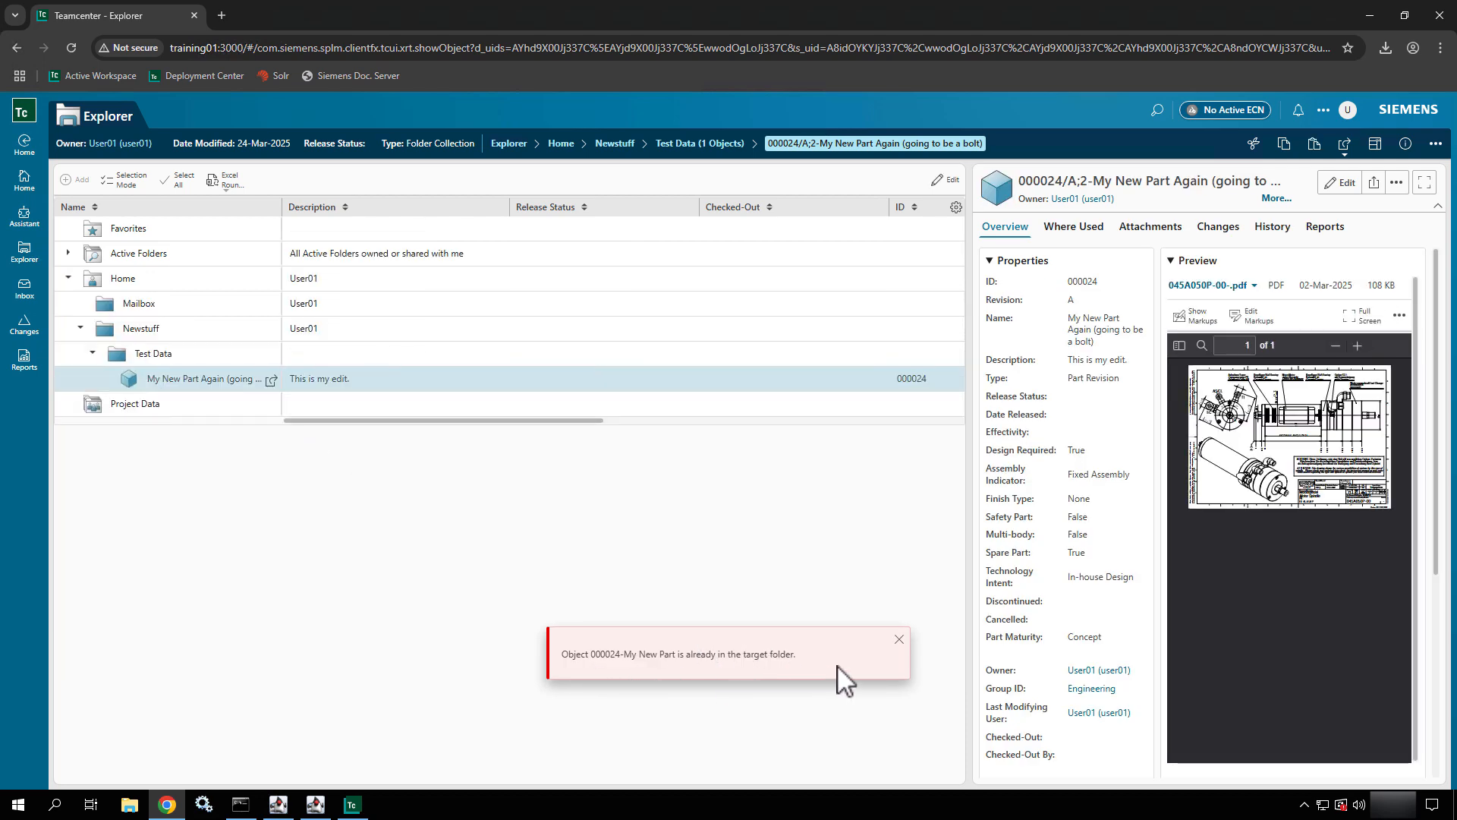
{"action": "left_click", "coordinate": [898, 640]}
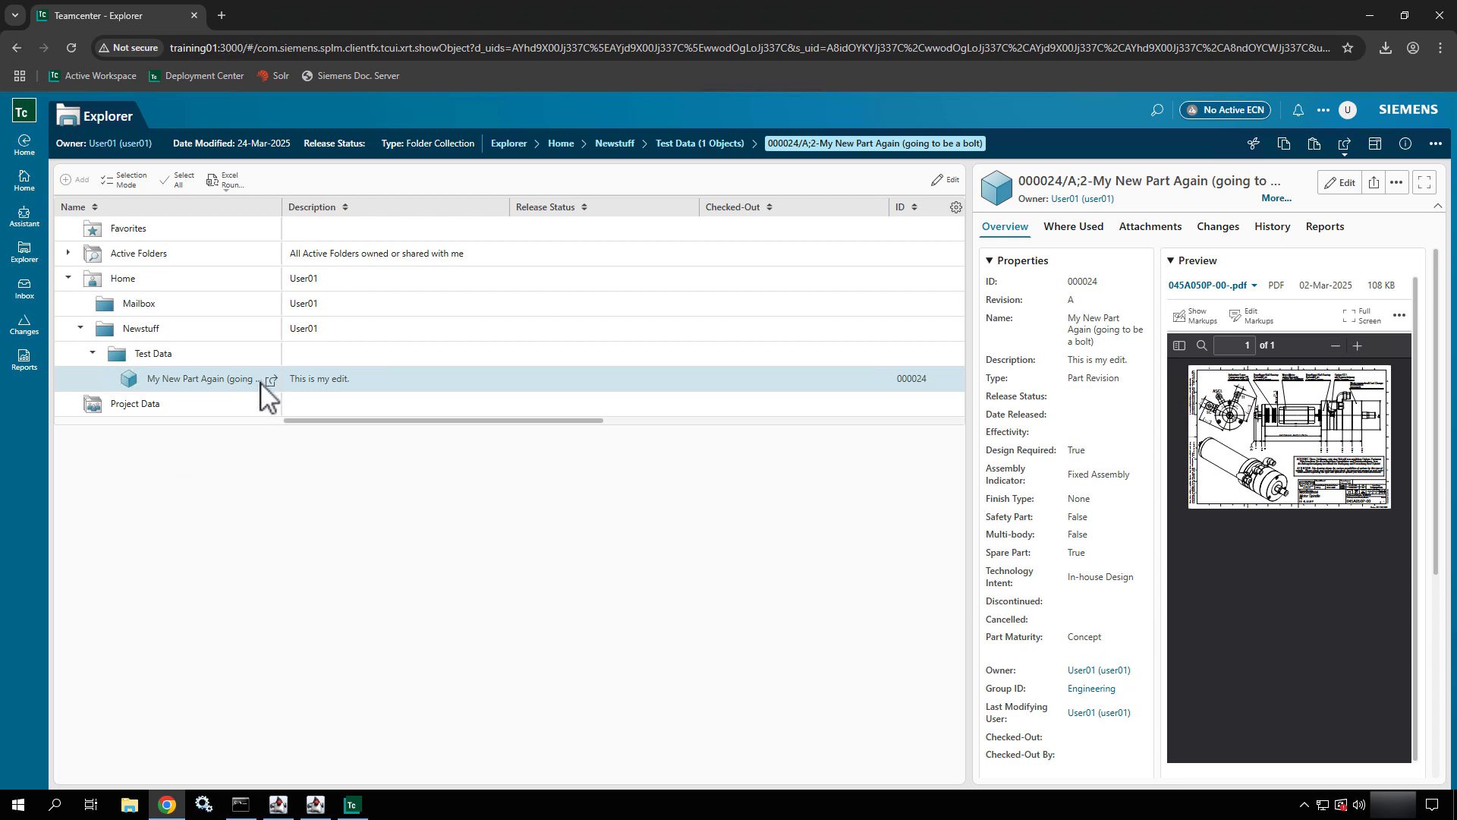
{"action": "left_click", "coordinate": [224, 382]}
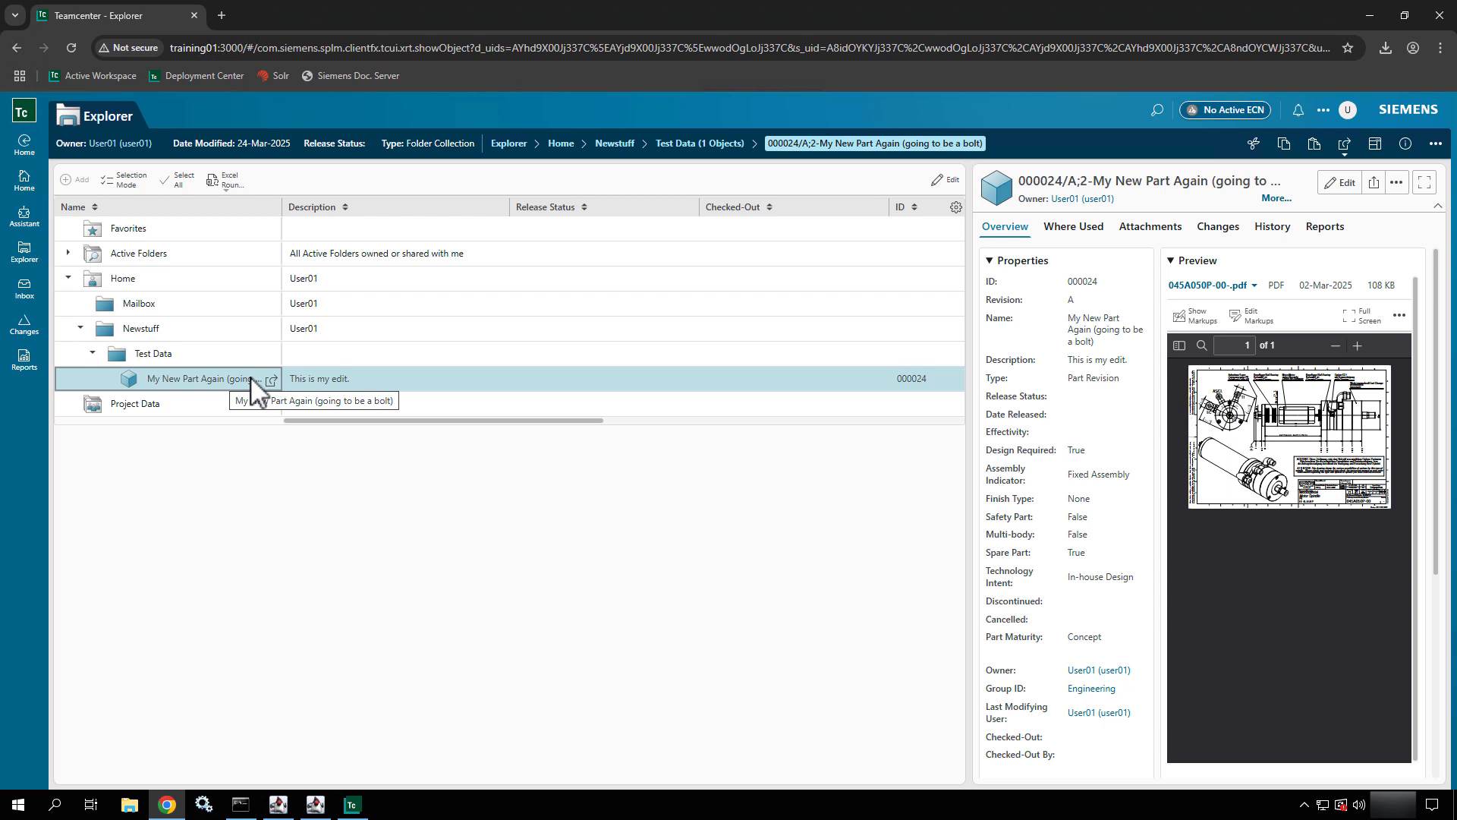
- Start adding a new object of type Document to the Test Data folder
{"action": "left_click", "coordinate": [189, 353]}
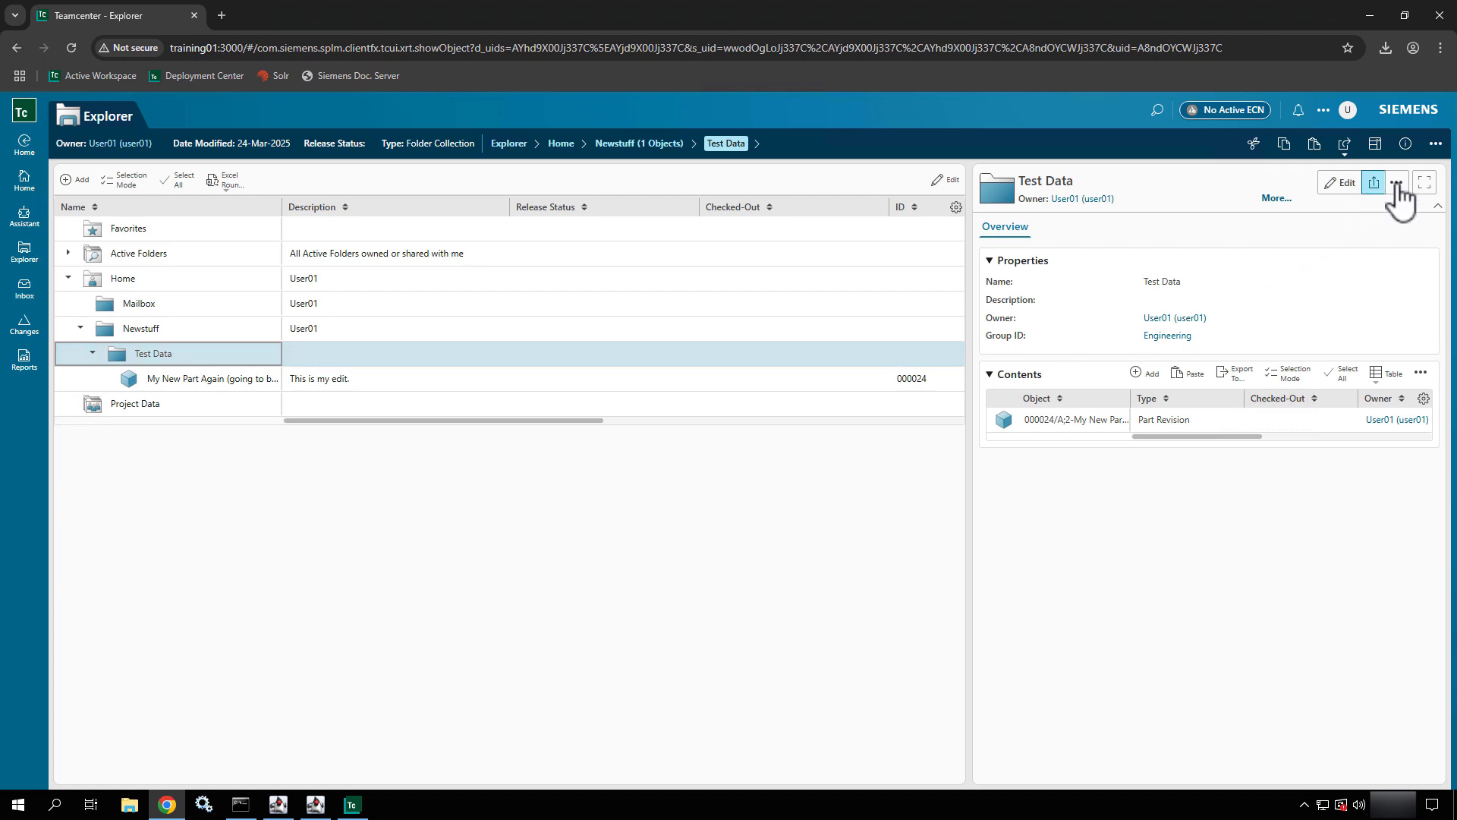
{"action": "left_click", "coordinate": [1436, 146]}
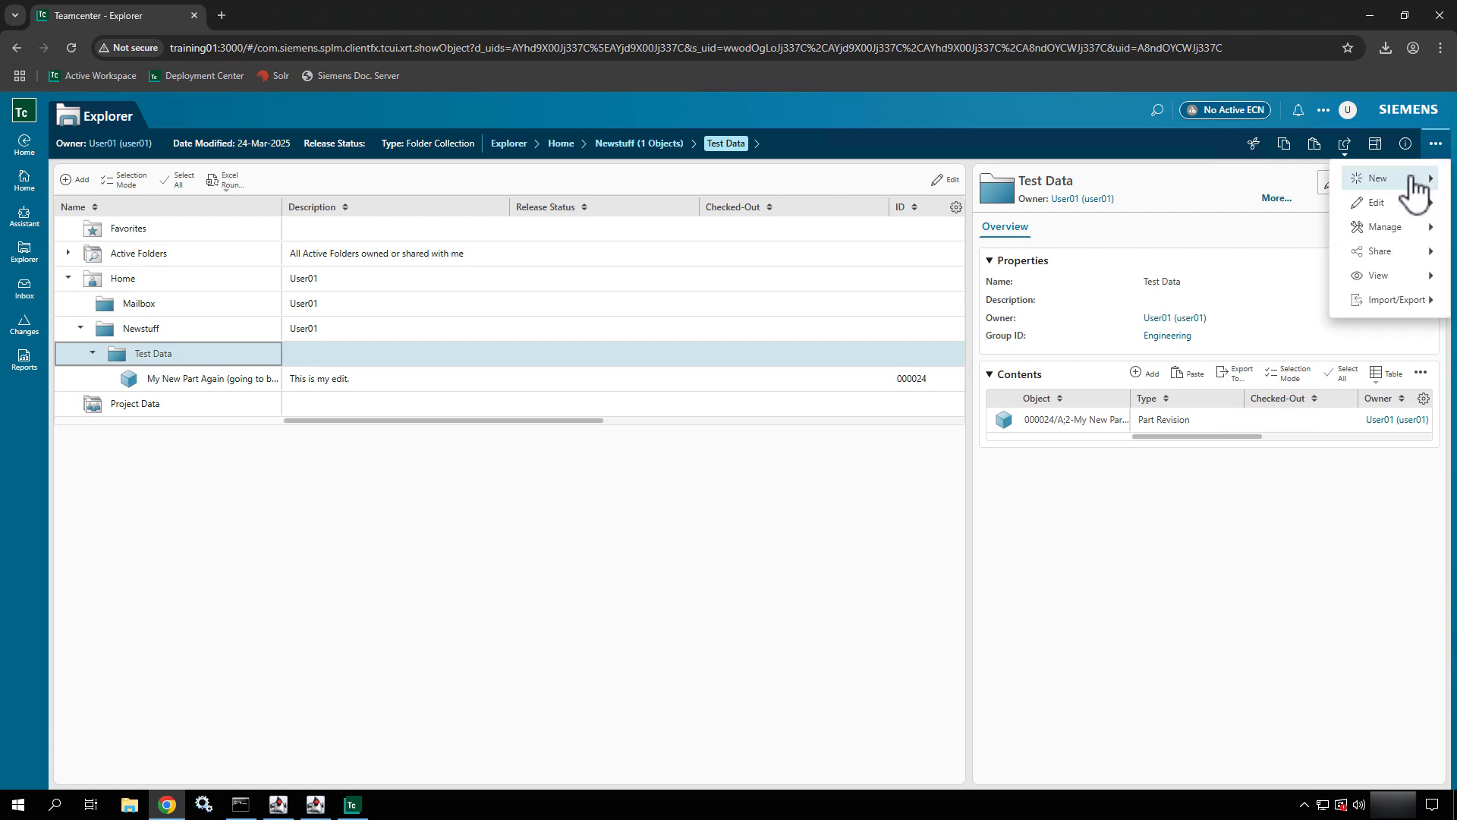
{"action": "mouse_move", "coordinate": [1417, 190]}
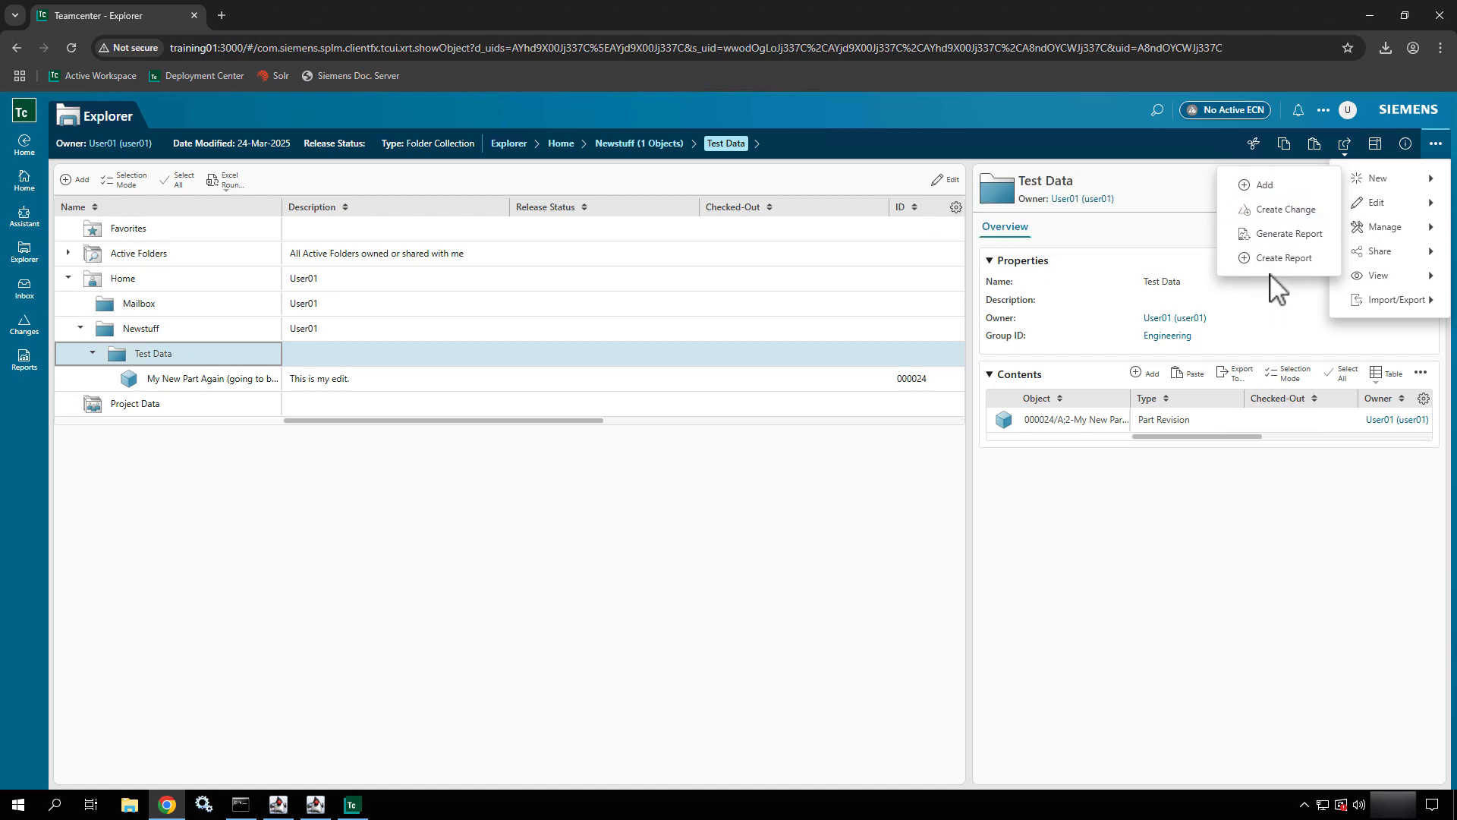
{"action": "left_click", "coordinate": [1300, 185]}
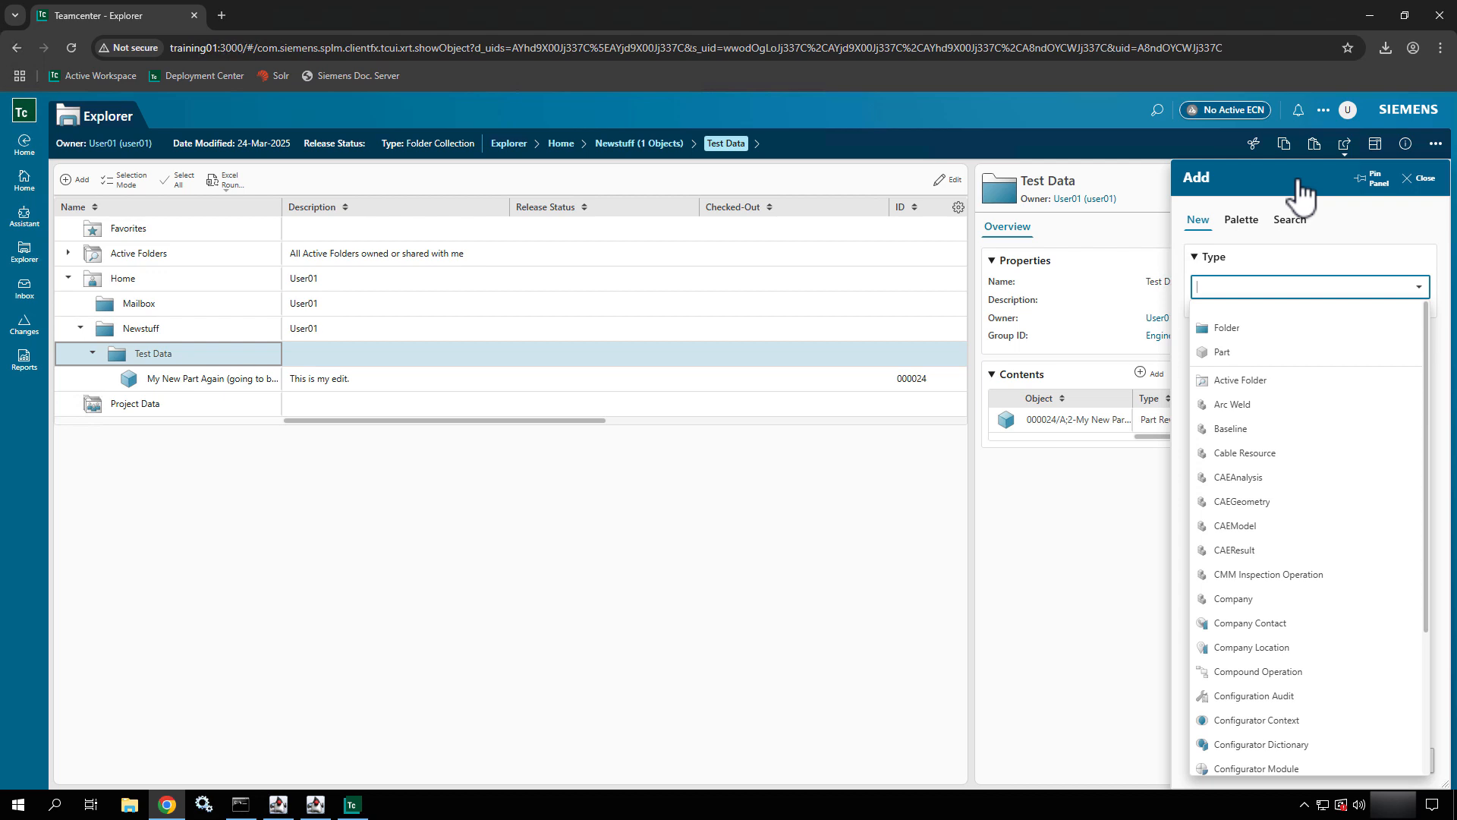
{"action": "type", "text": "Pa"}
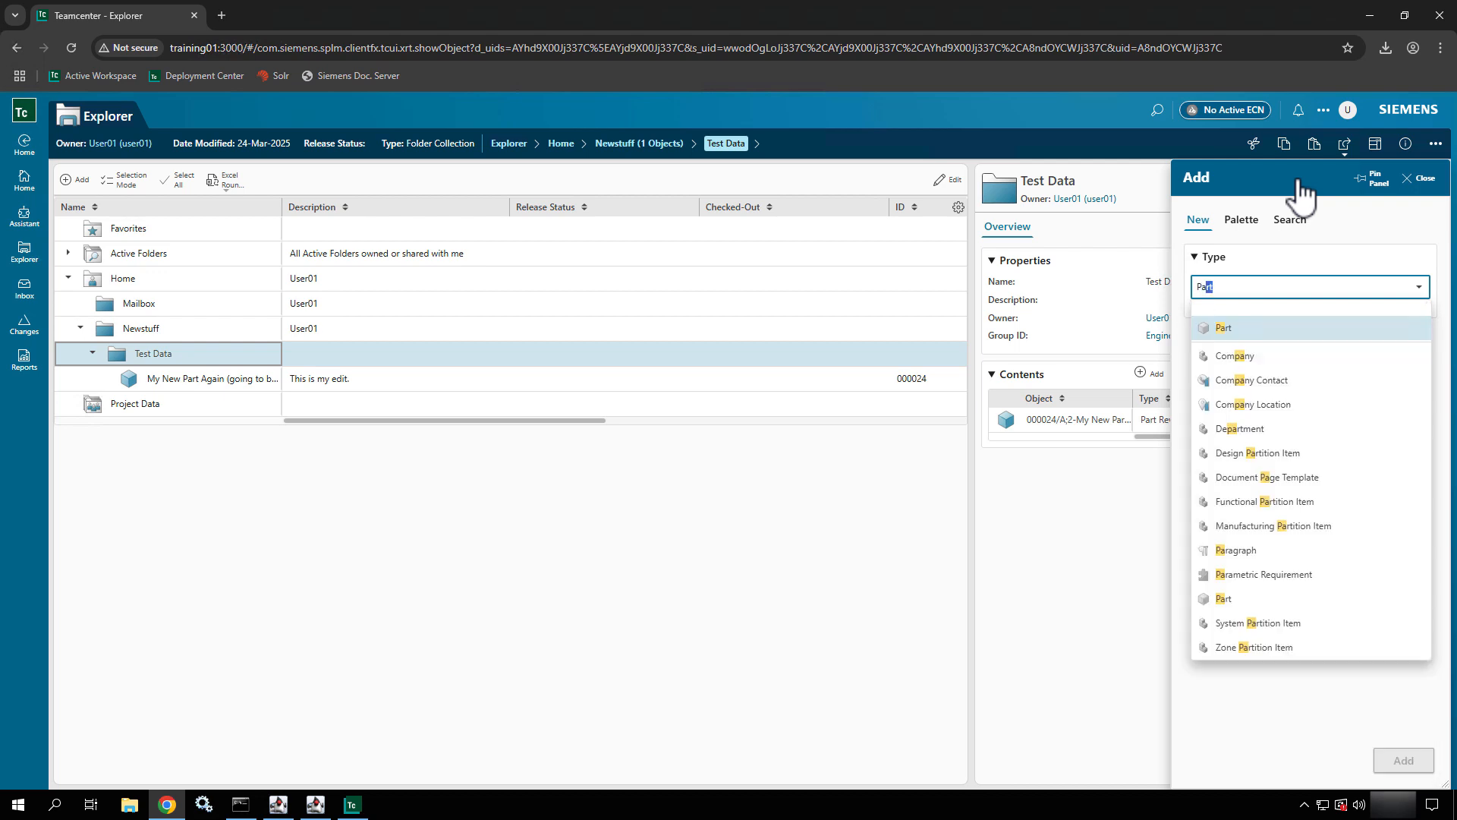
{"action": "key", "text": "BackSpace"}
{"action": "key", "text": "BackSpace"}
{"action": "type", "text": "Docu"}
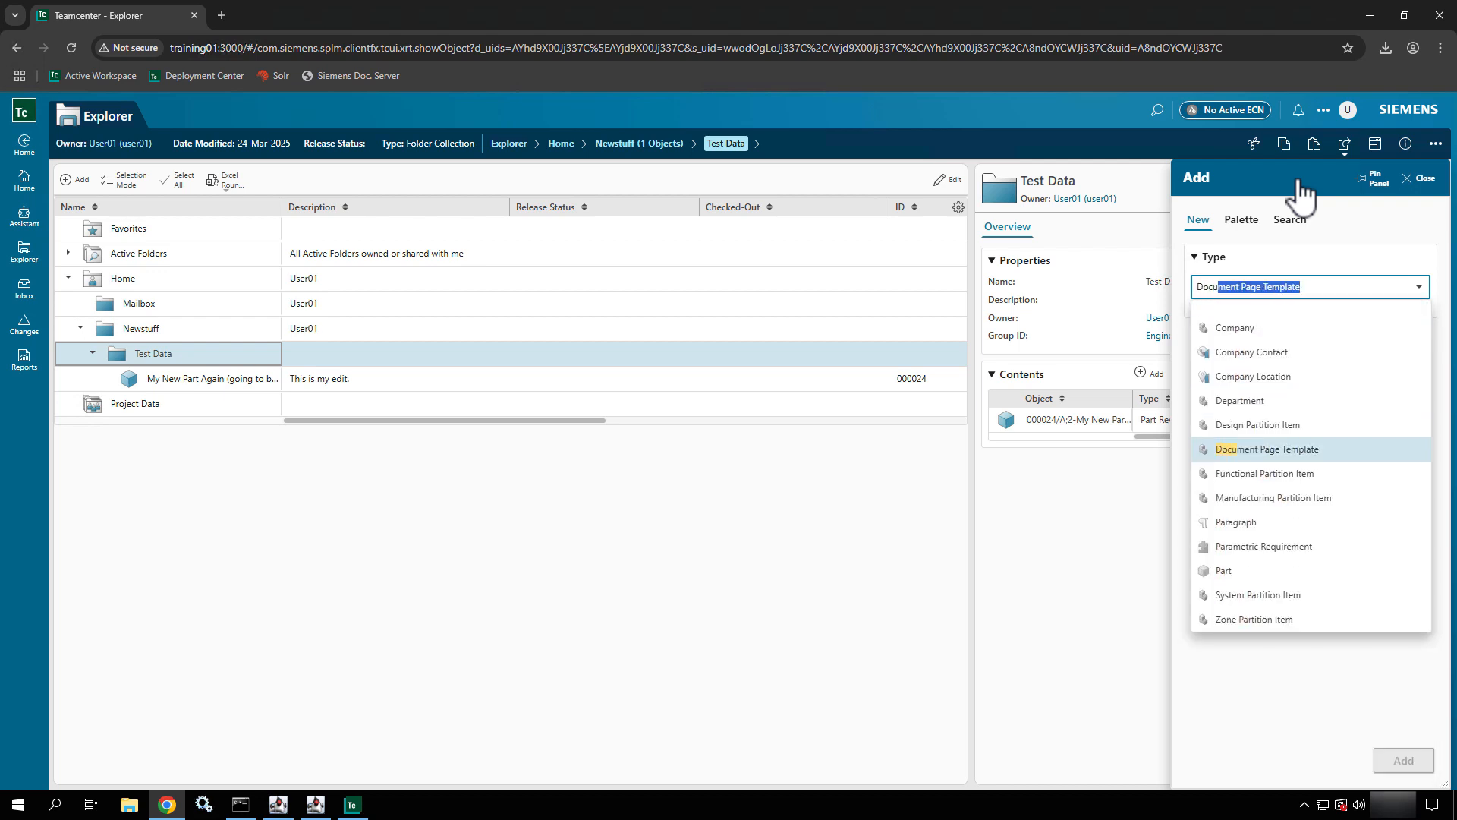
{"action": "type", "text": "ment"}
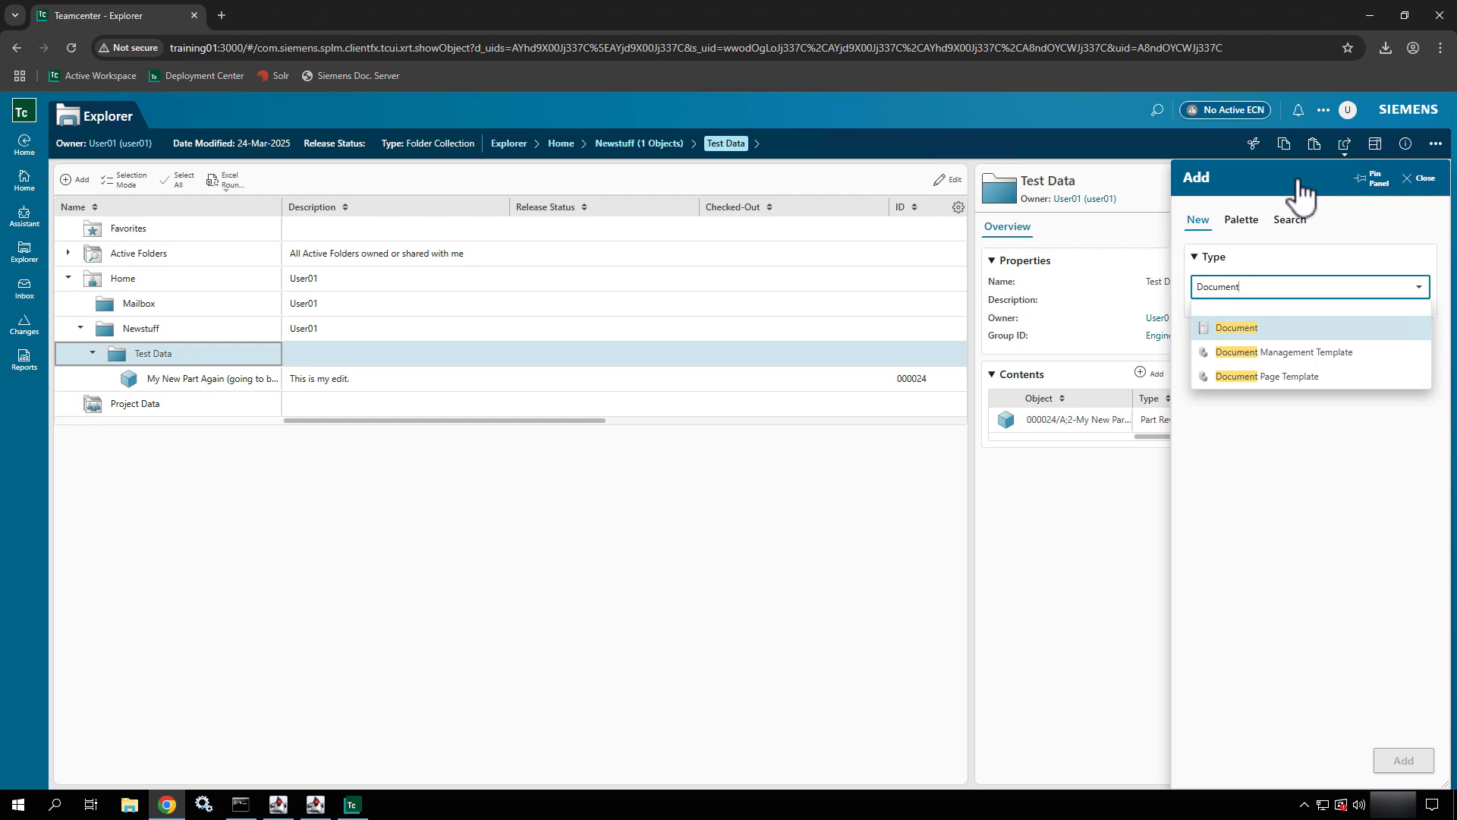
{"action": "left_click", "coordinate": [1266, 331]}
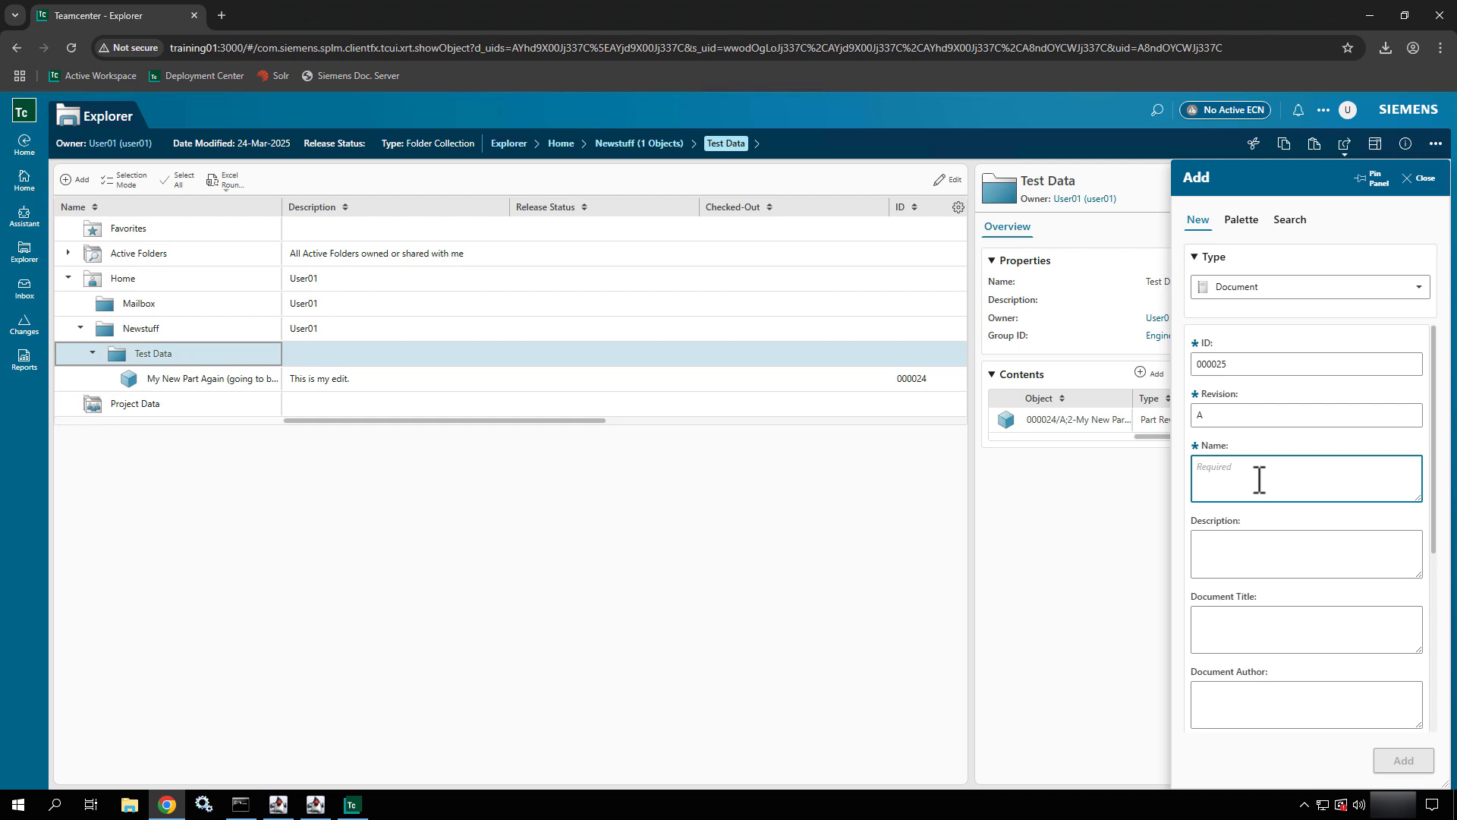
- Name the new document "Specification Document" and enter the document title "Specification Details for Airc"
{"action": "type", "text": "Specification Document"}
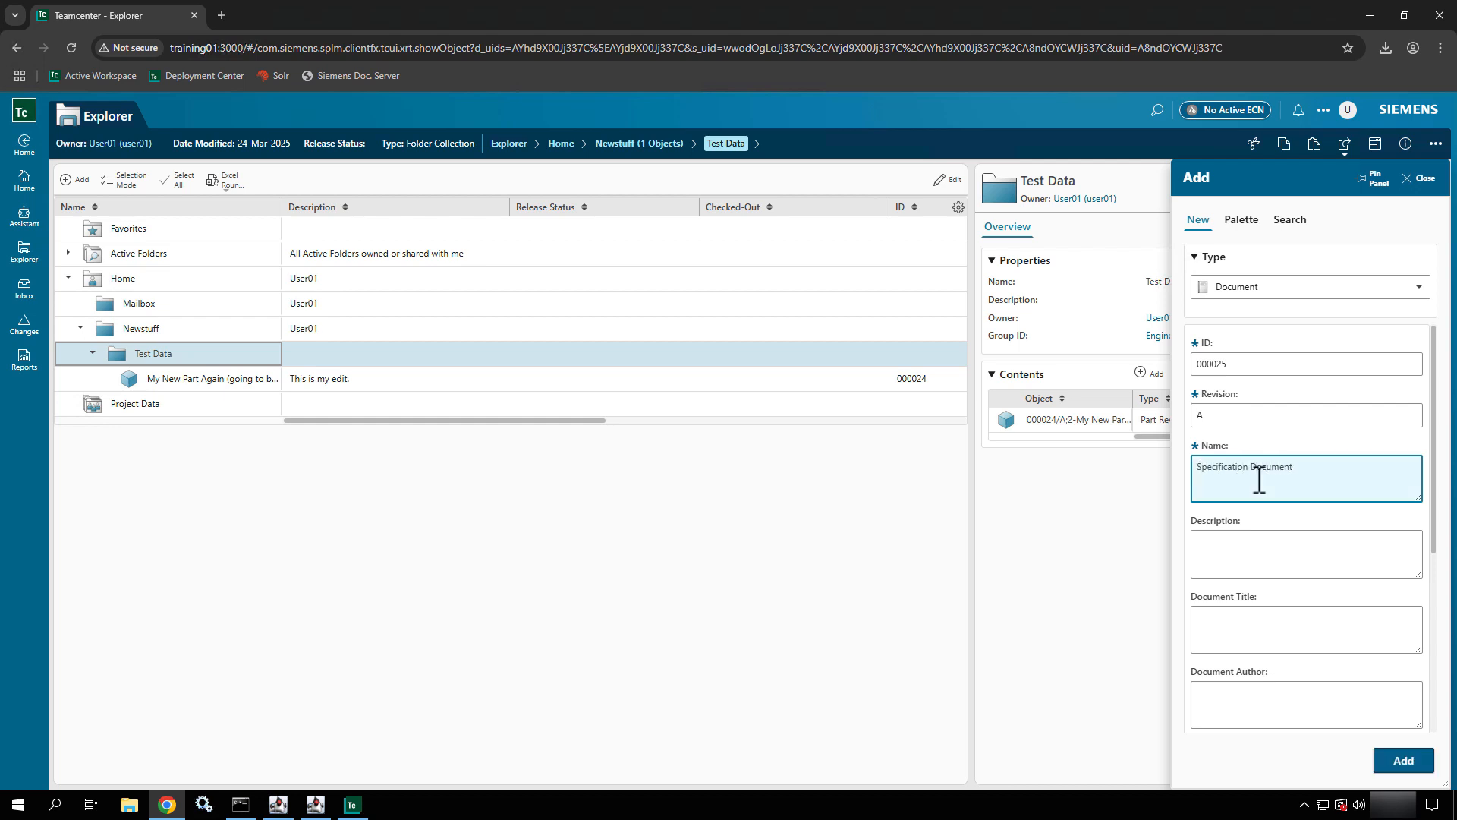
{"action": "scroll", "coordinate": [1268, 607], "scroll_direction": "down", "scroll_amount": 2}
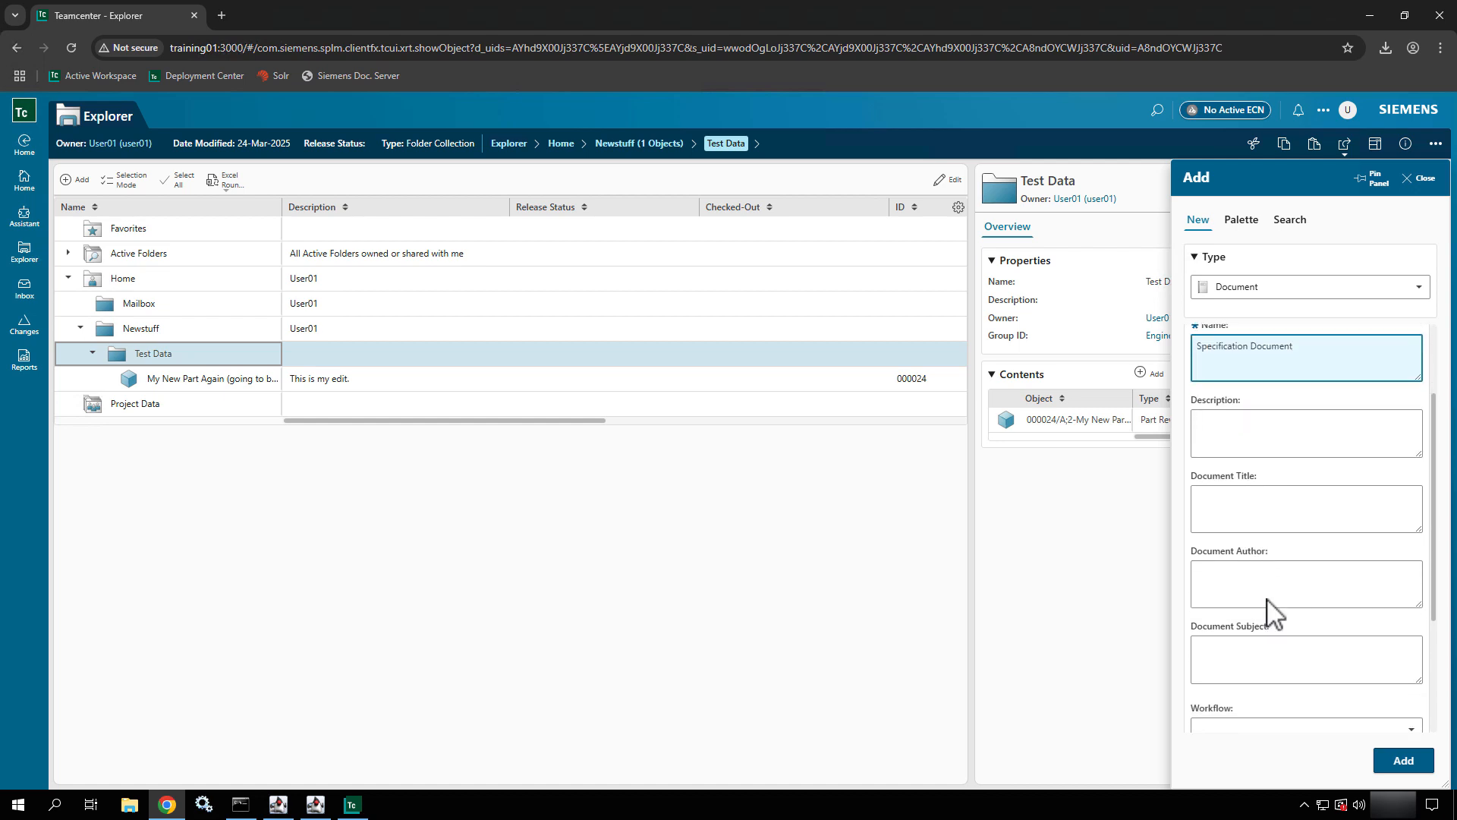
{"action": "scroll", "coordinate": [1271, 611], "scroll_direction": "down", "scroll_amount": 3}
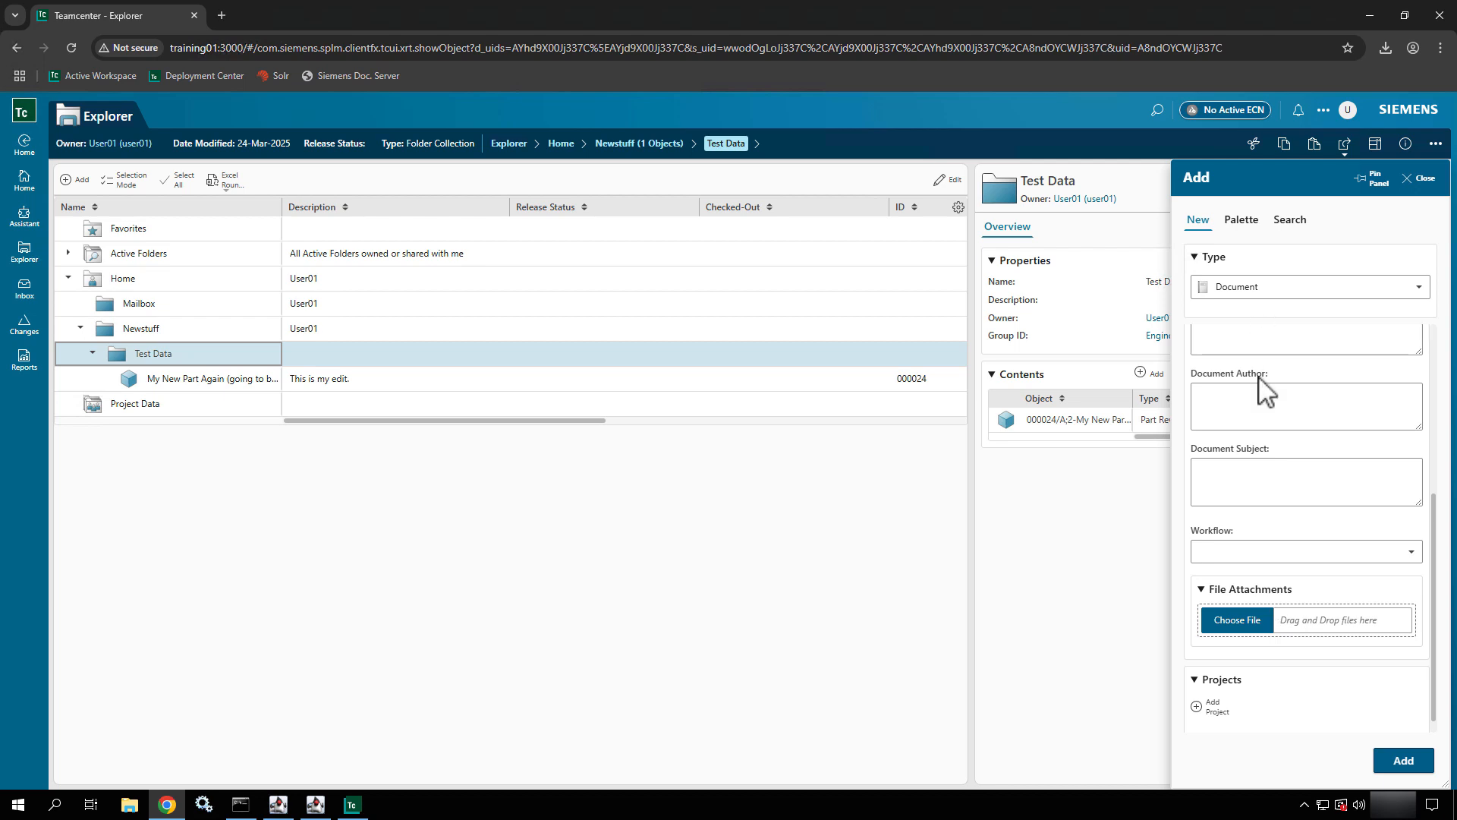
{"action": "scroll", "coordinate": [1260, 391], "scroll_direction": "up", "scroll_amount": 4}
{"action": "scroll", "coordinate": [1260, 391], "scroll_direction": "down", "scroll_amount": 2}
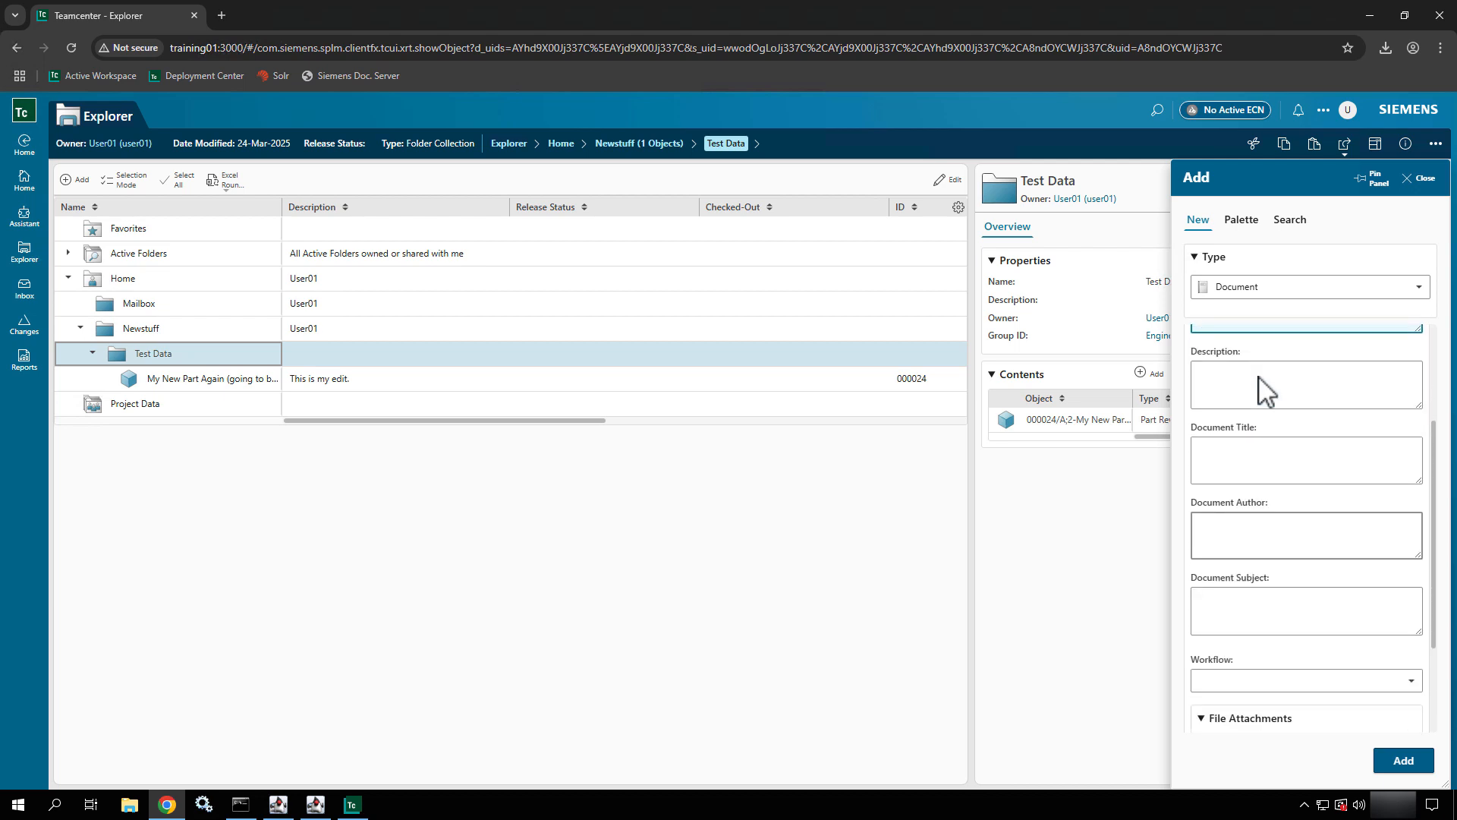
{"action": "left_click", "coordinate": [1249, 459]}
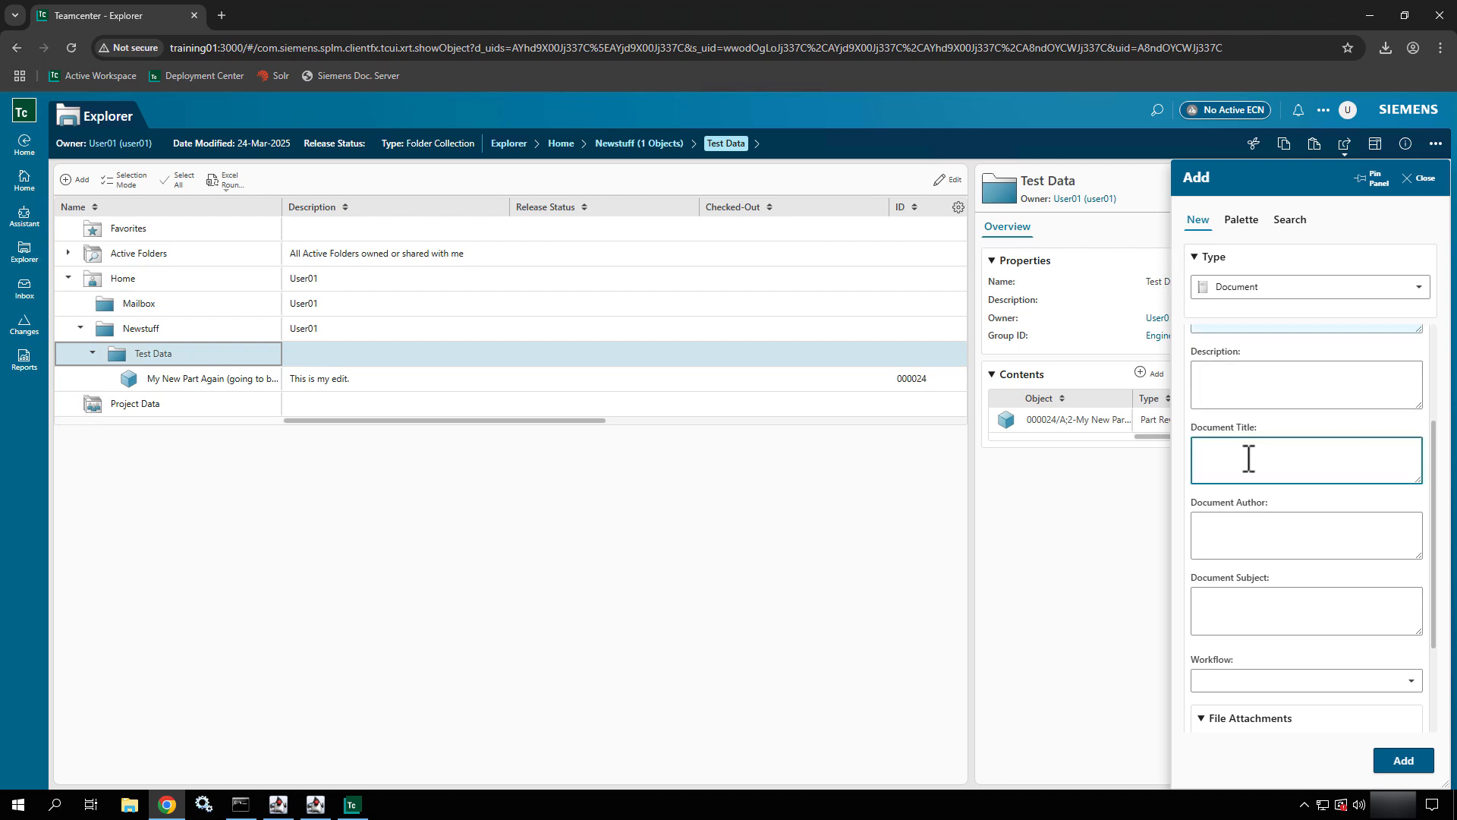
{"action": "type", "text": "Specification Details for Airc"}
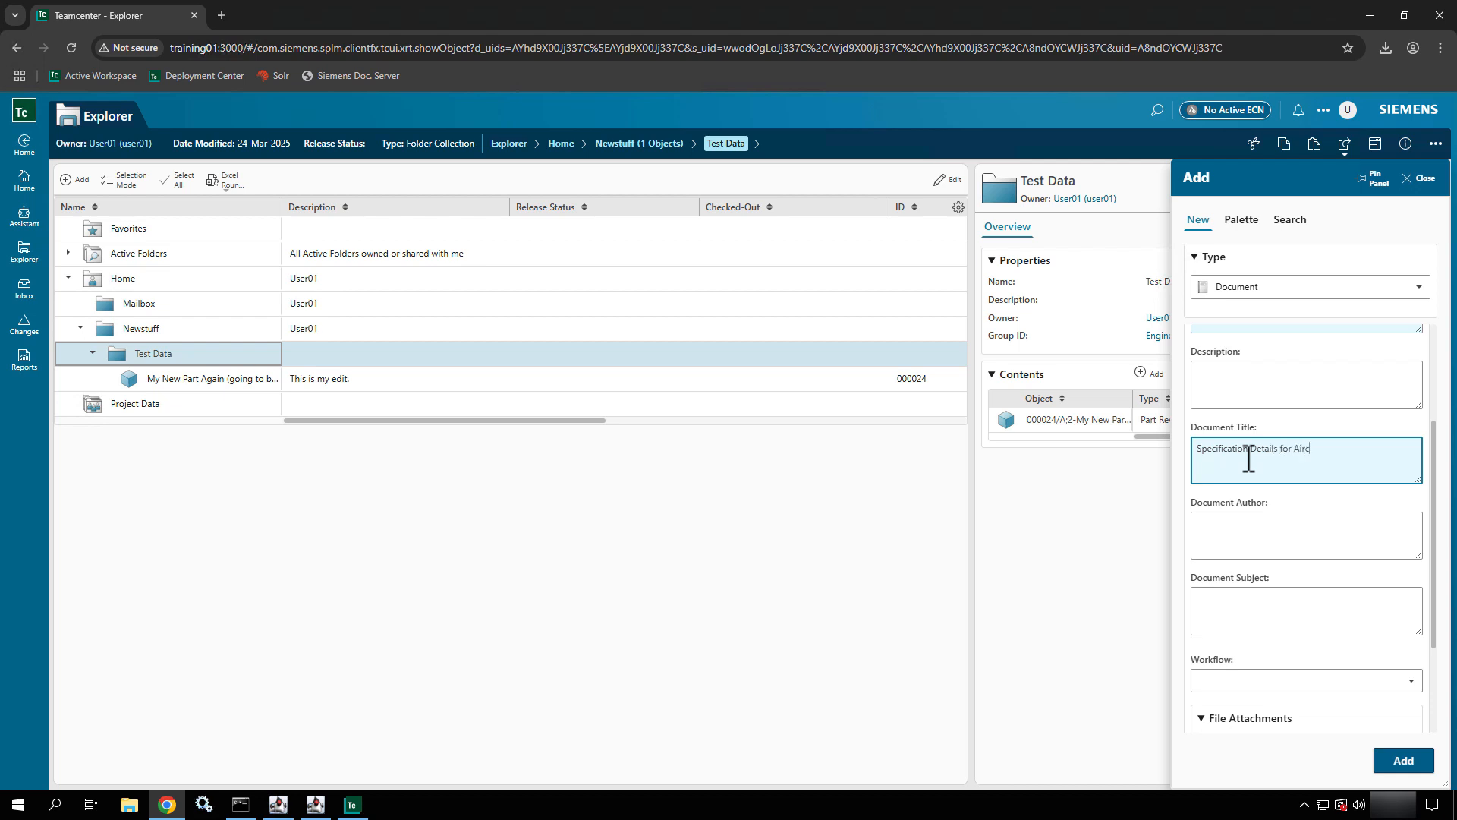
- Check the author, subject and workflow fields of the new document without filling them in
{"action": "scroll", "coordinate": [1249, 458], "scroll_direction": "down", "scroll_amount": 2}
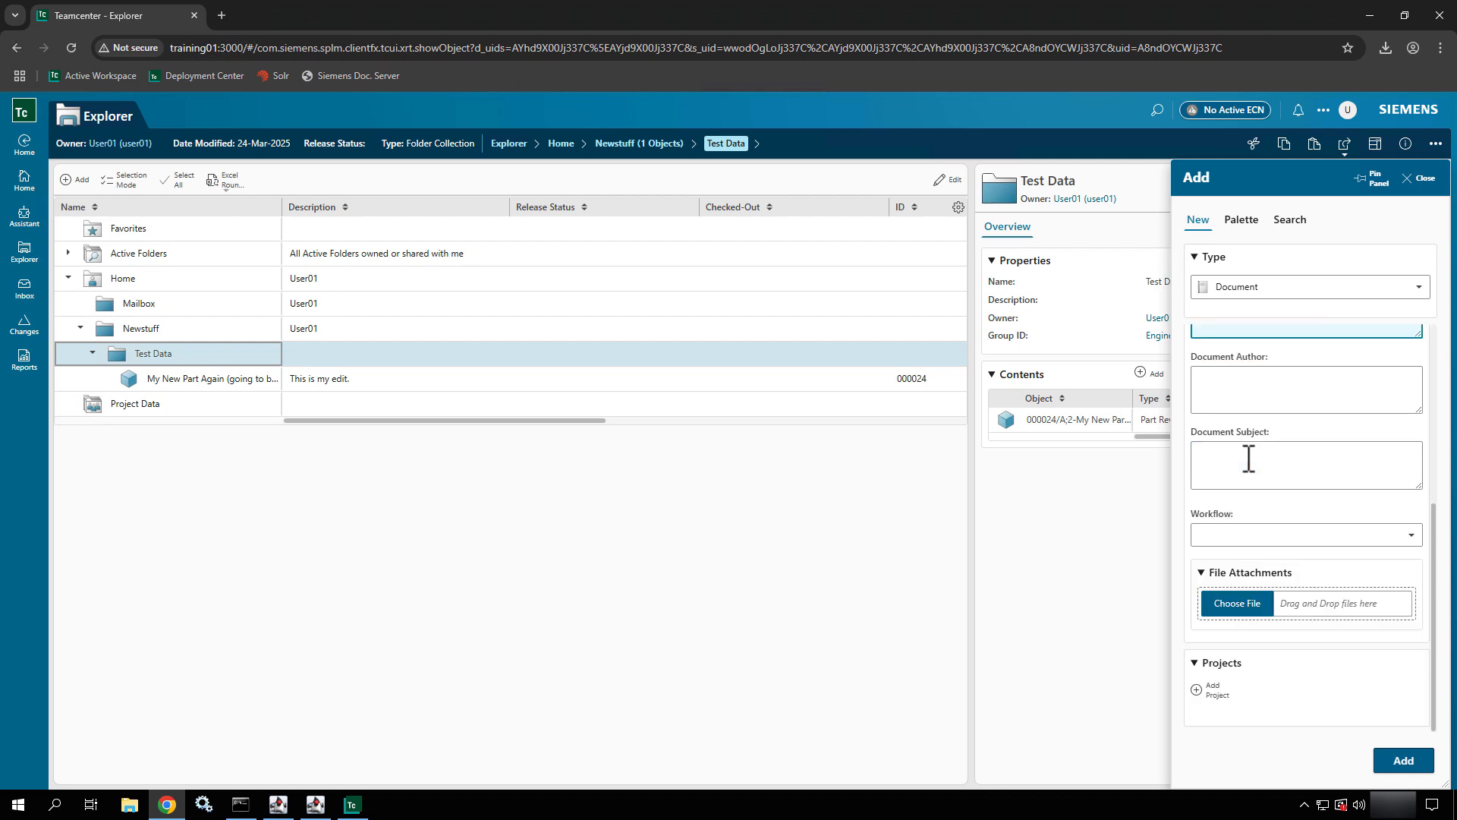
{"action": "left_click", "coordinate": [1253, 391]}
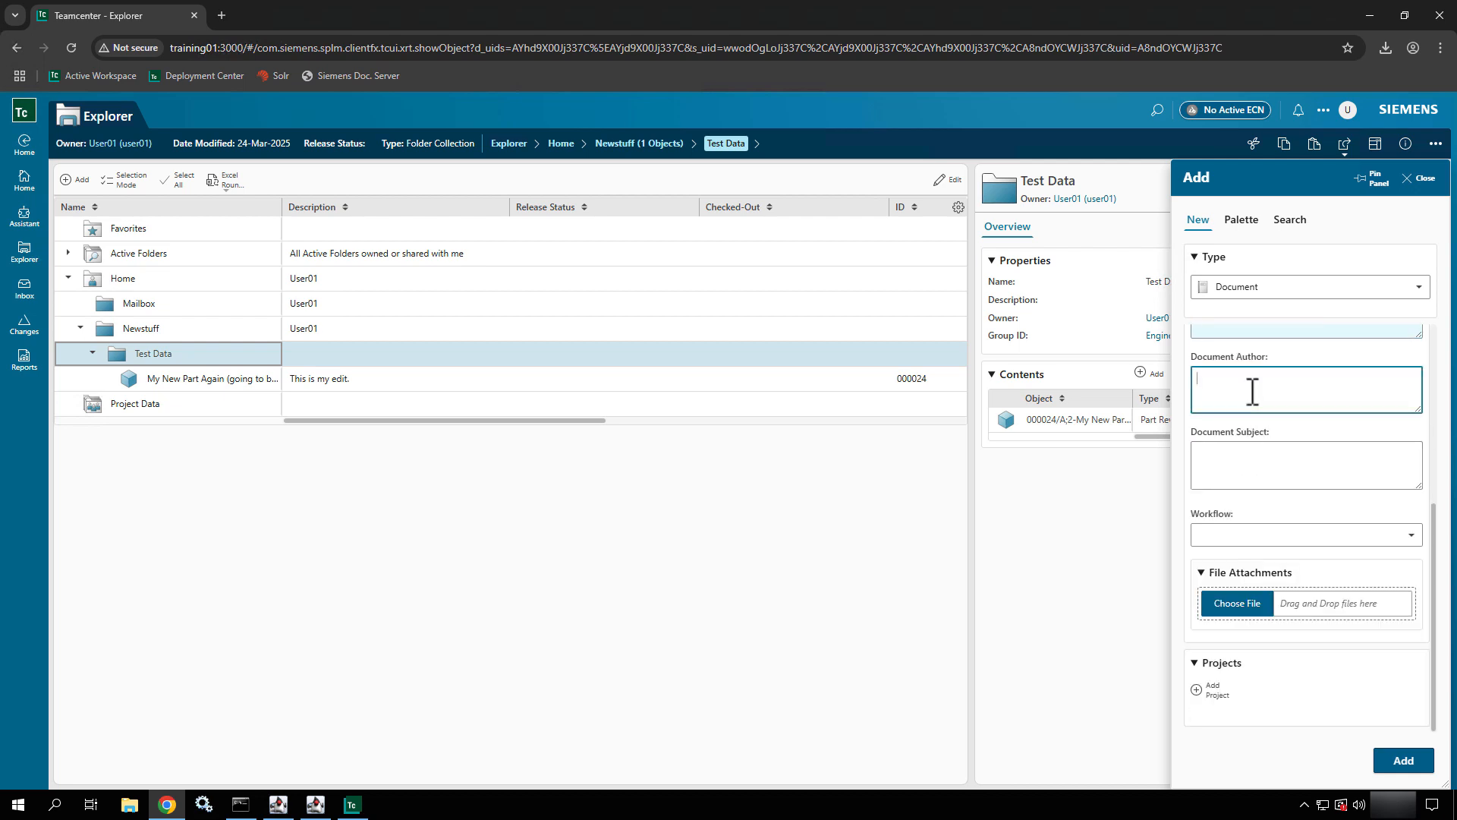
{"action": "left_click", "coordinate": [1262, 456]}
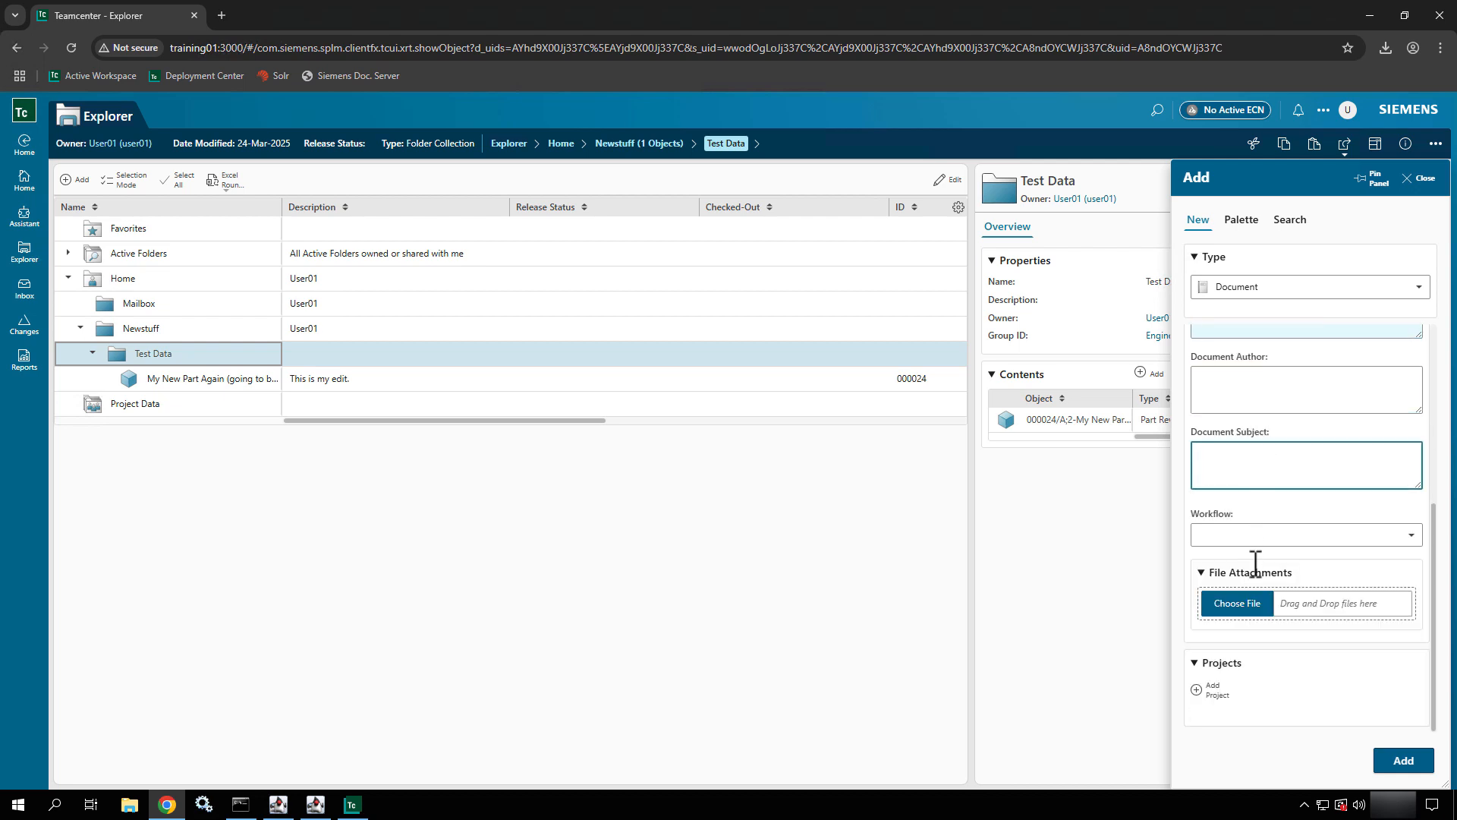
{"action": "left_click", "coordinate": [1251, 536]}
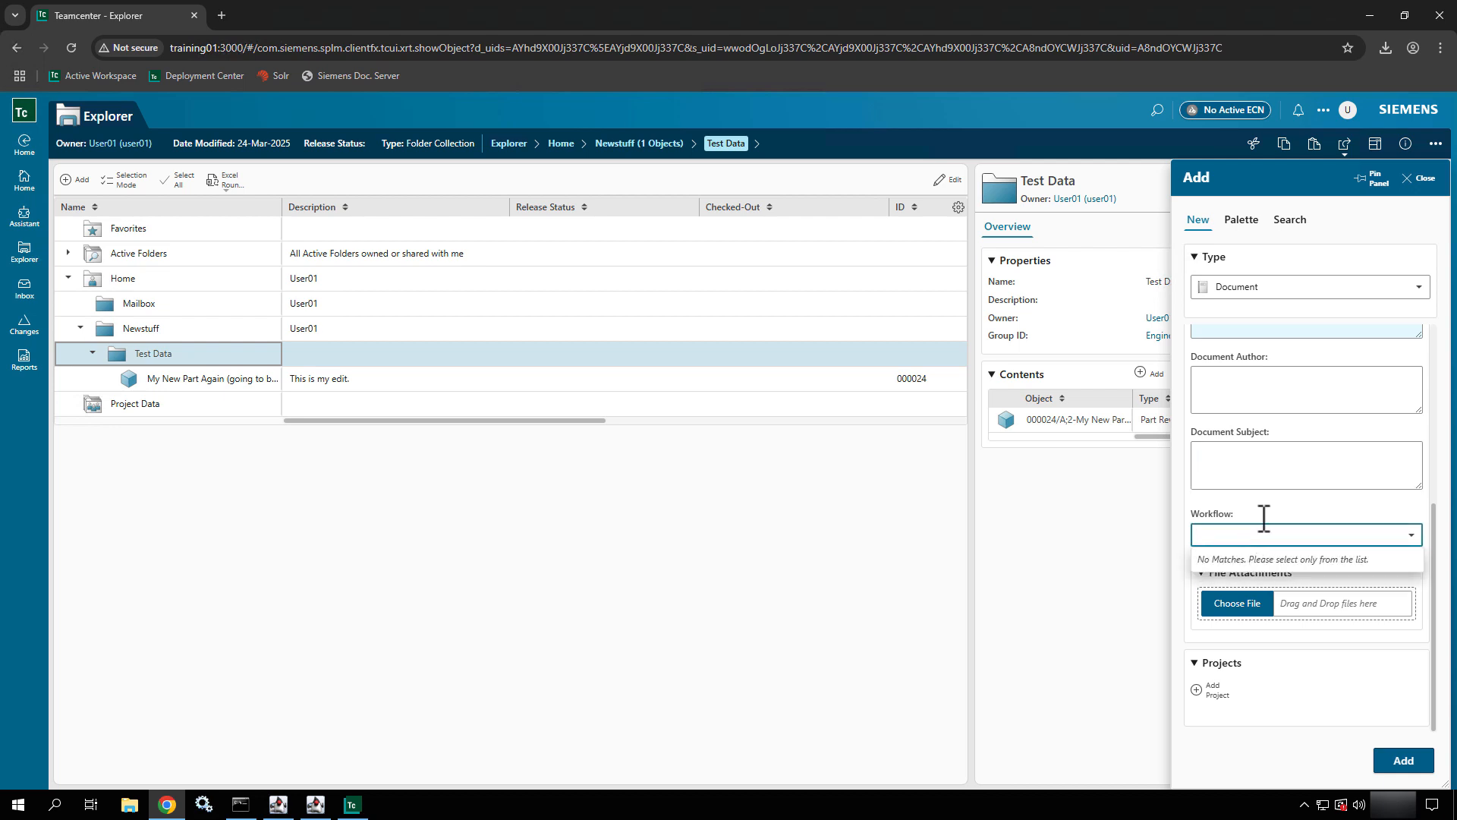
{"action": "left_click", "coordinate": [1280, 523]}
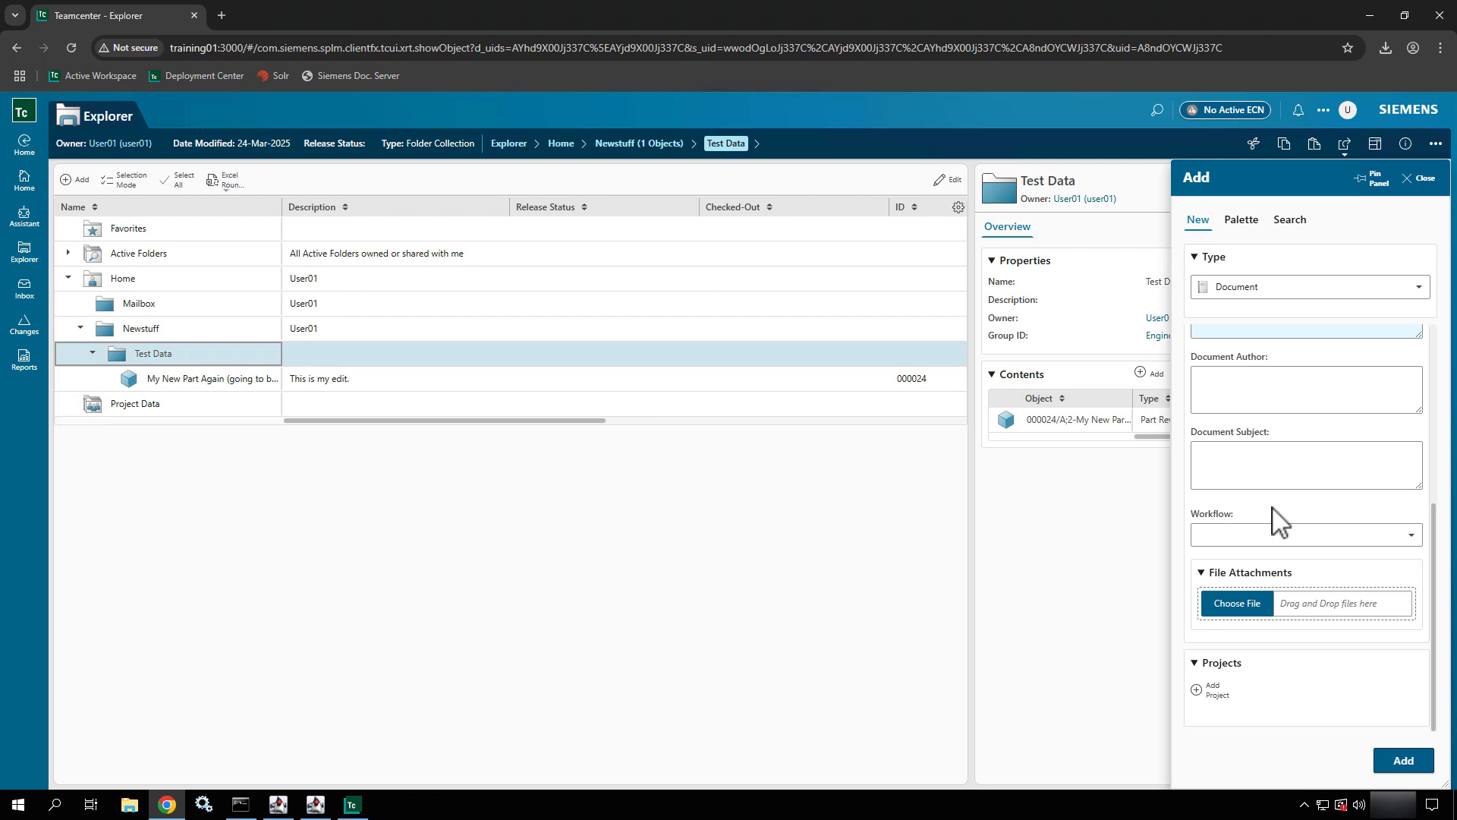
- Attach My New Part_2025-03-23_23-07-28.xlsm from Downloads to the new document and add the document to the Test Data folder
{"action": "left_click", "coordinate": [1235, 611]}
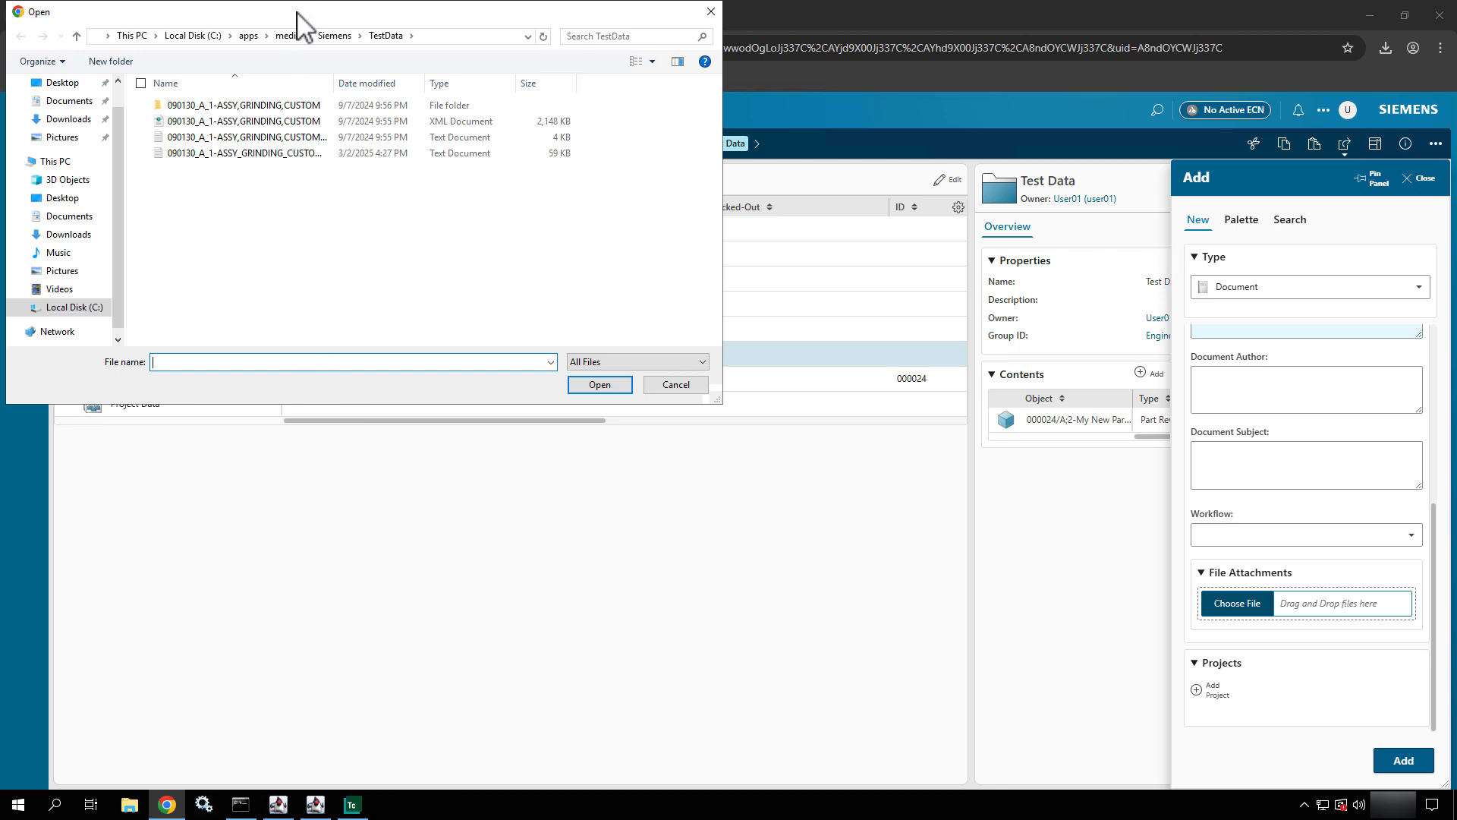
{"action": "left_click_drag", "start_coordinate": [298, 13], "coordinate": [520, 177]}
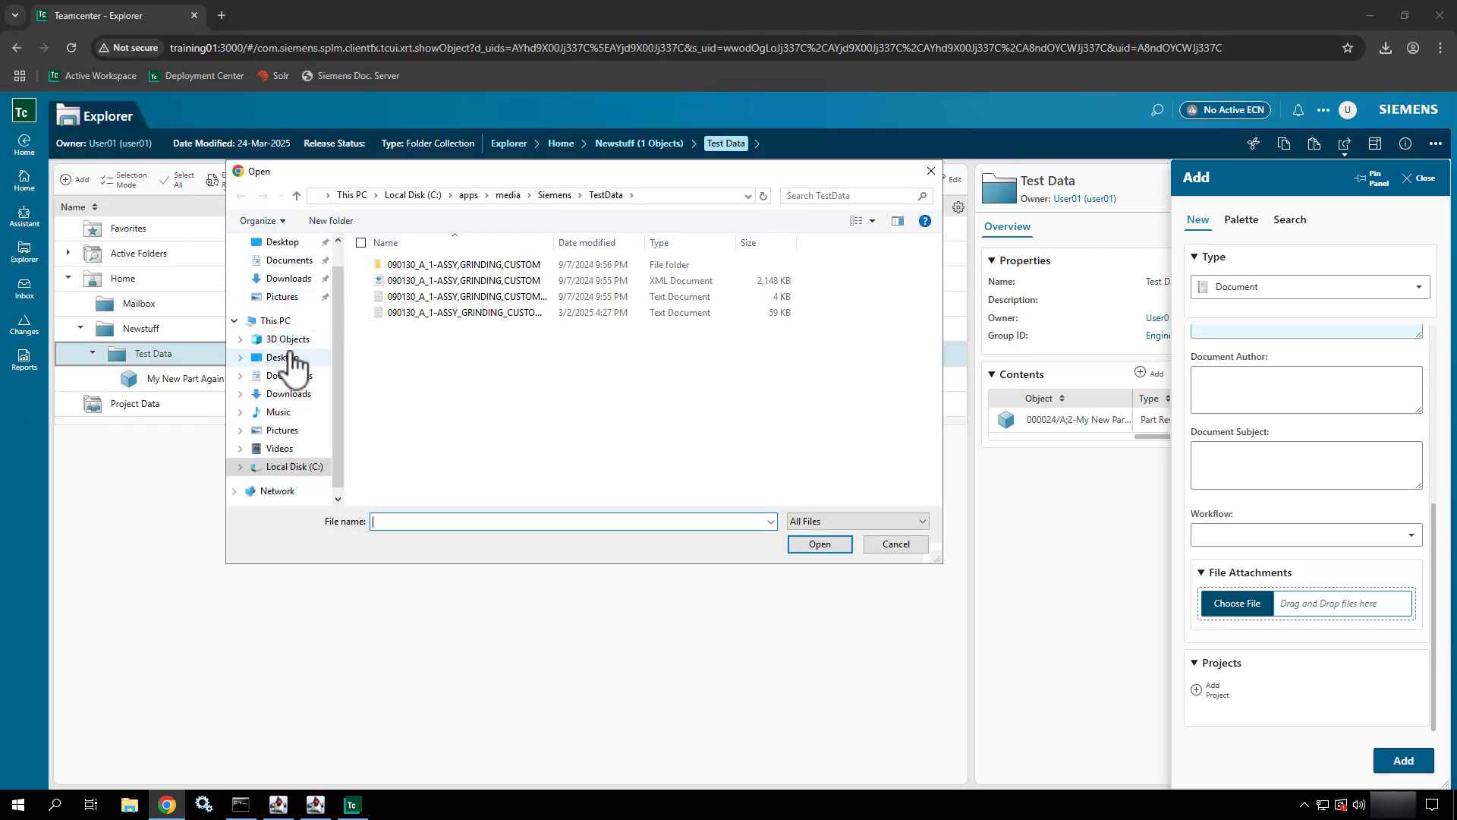
{"action": "left_click", "coordinate": [296, 279]}
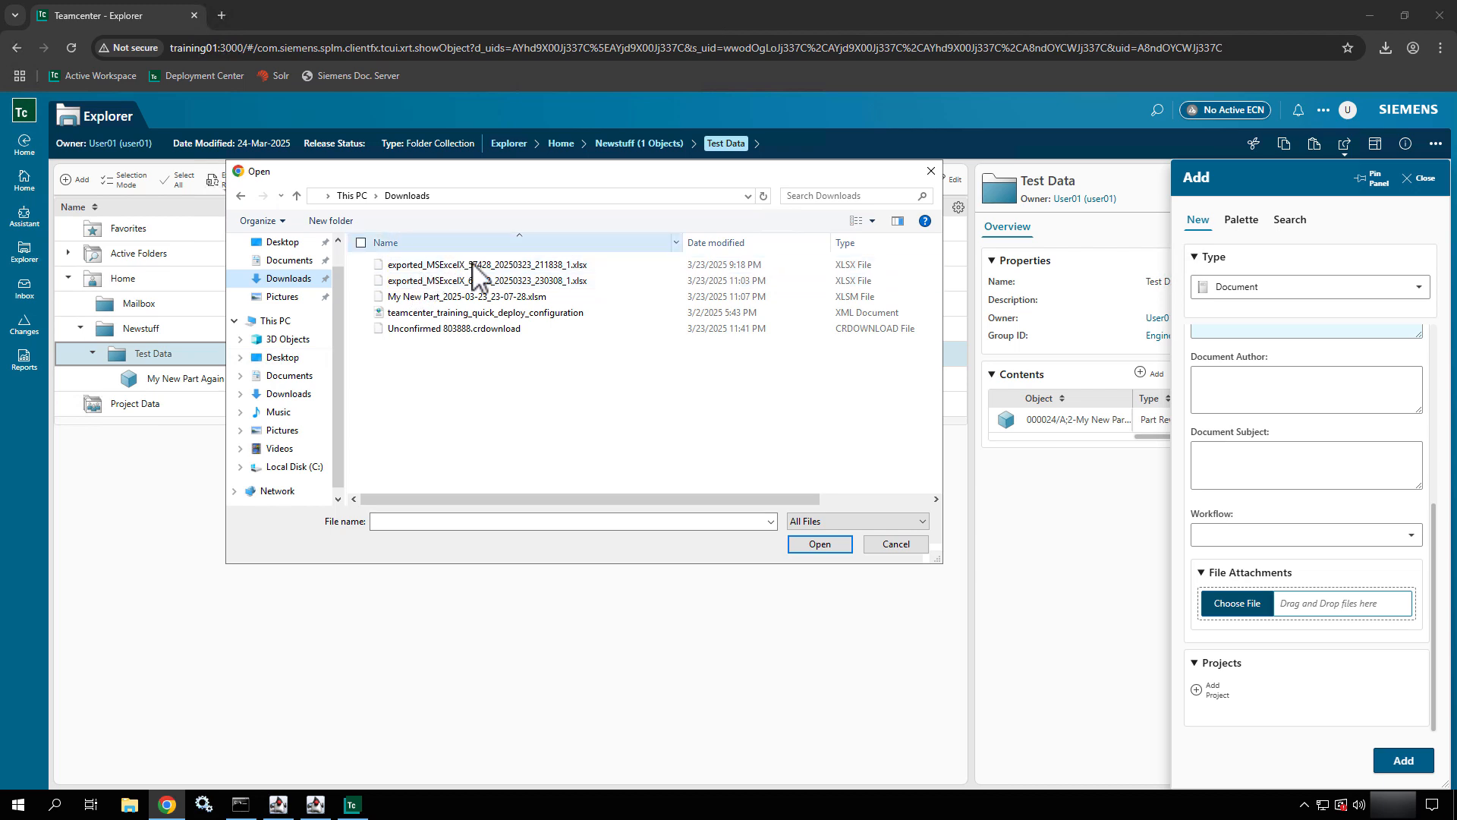
{"action": "left_click", "coordinate": [492, 265]}
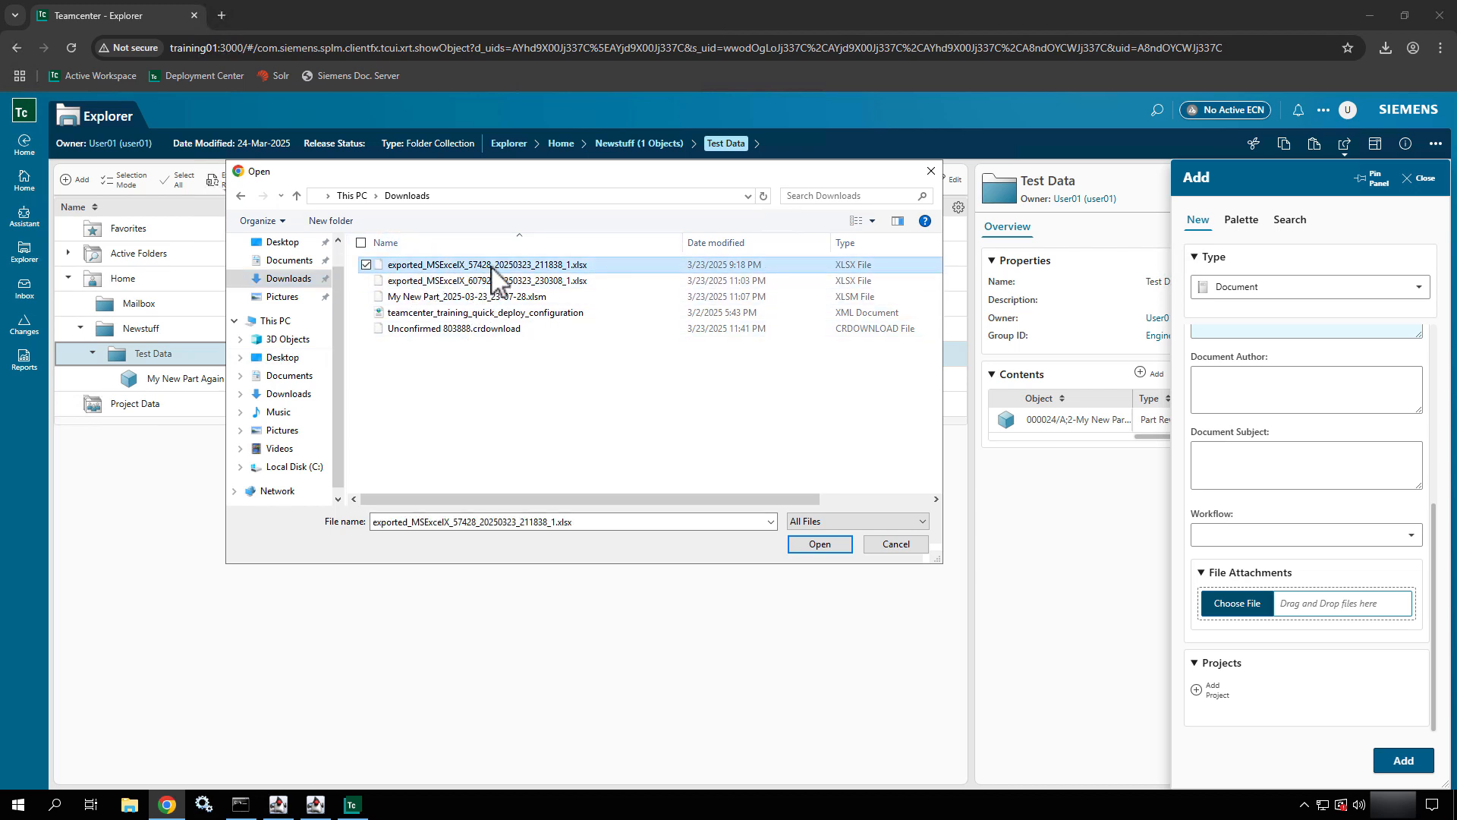
{"action": "left_click", "coordinate": [504, 297]}
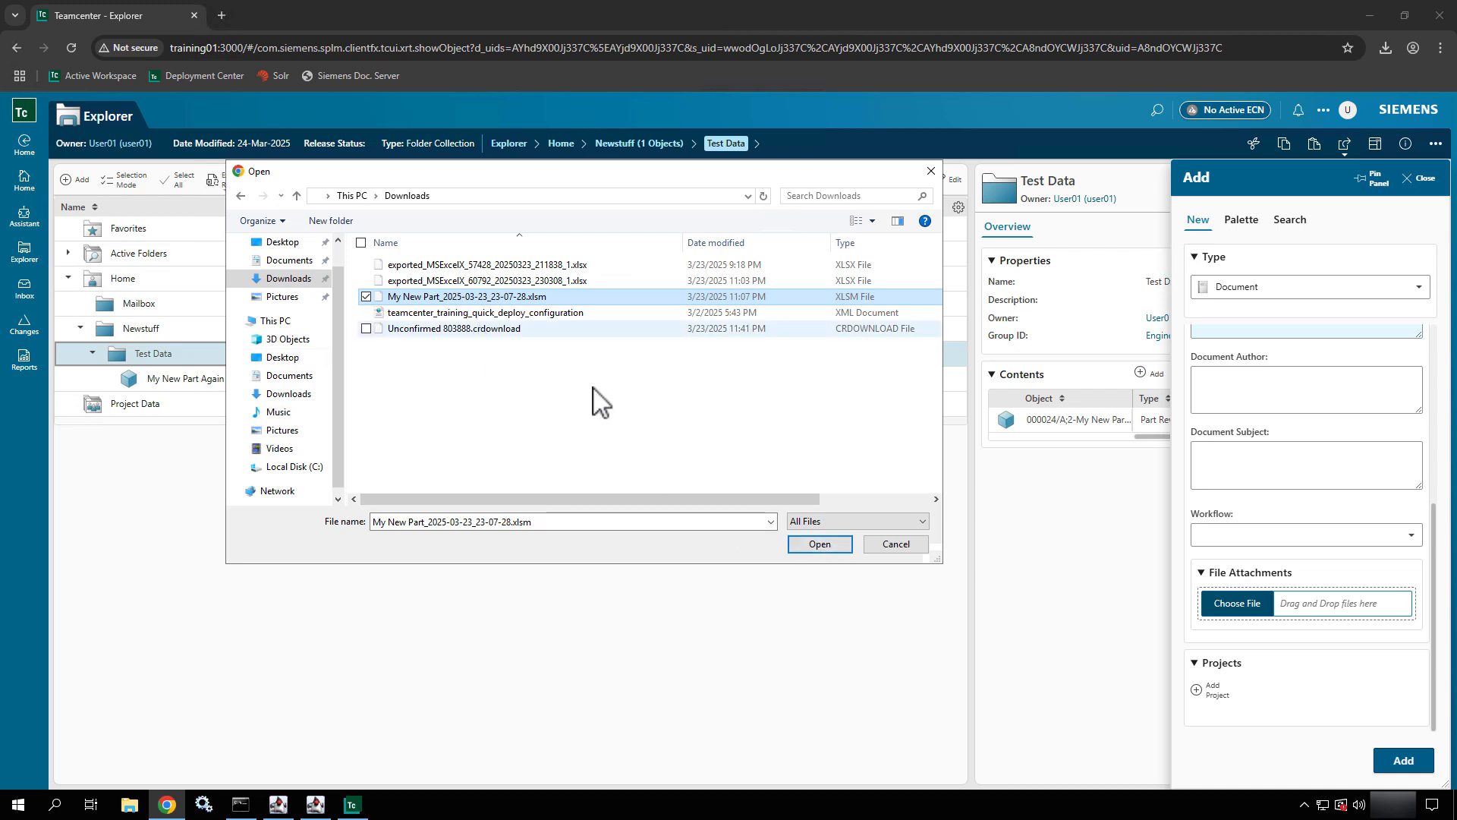
{"action": "left_click", "coordinate": [820, 544]}
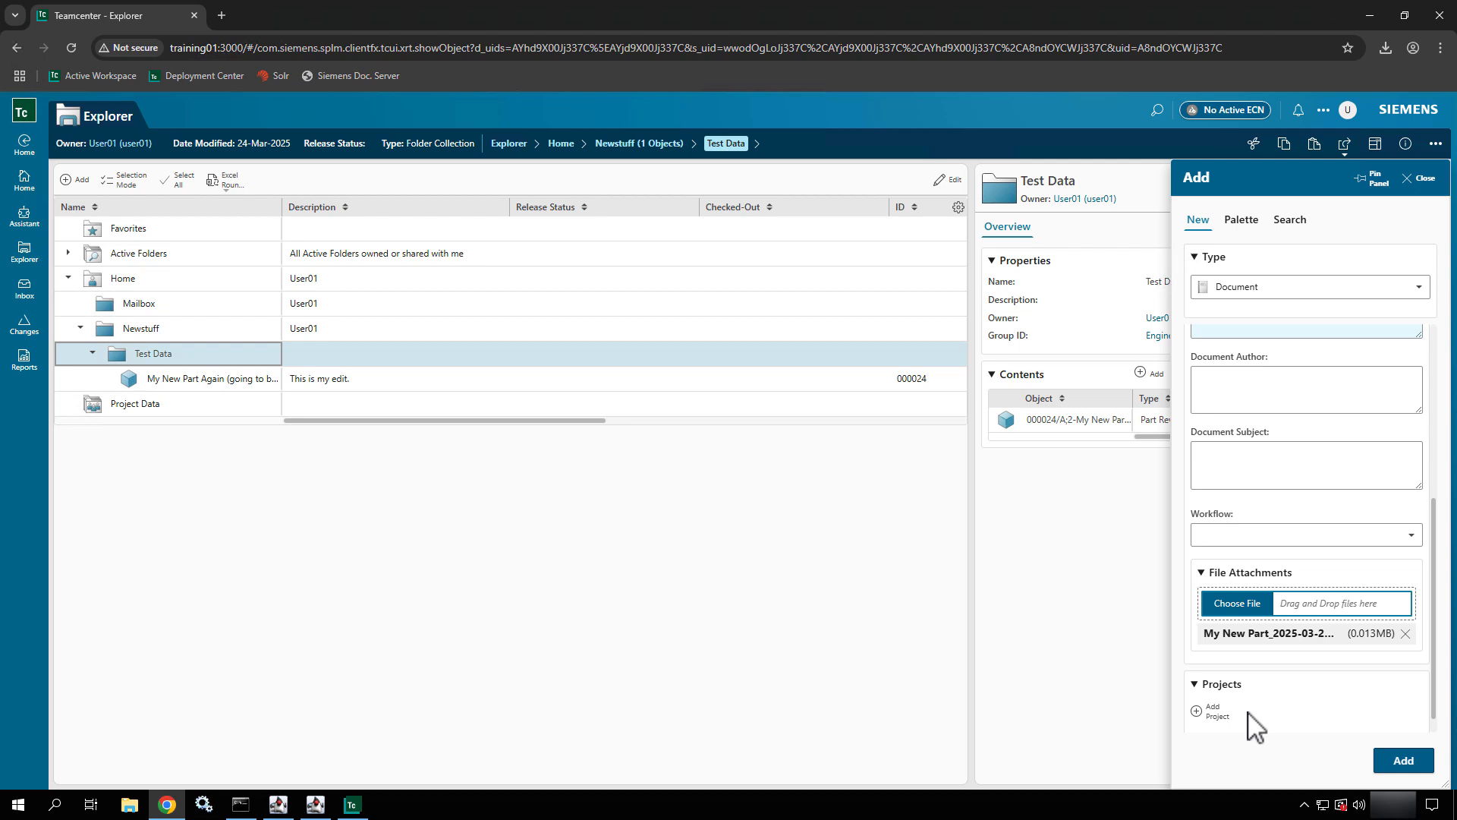
{"action": "scroll", "coordinate": [1256, 727], "scroll_direction": "down", "scroll_amount": 1}
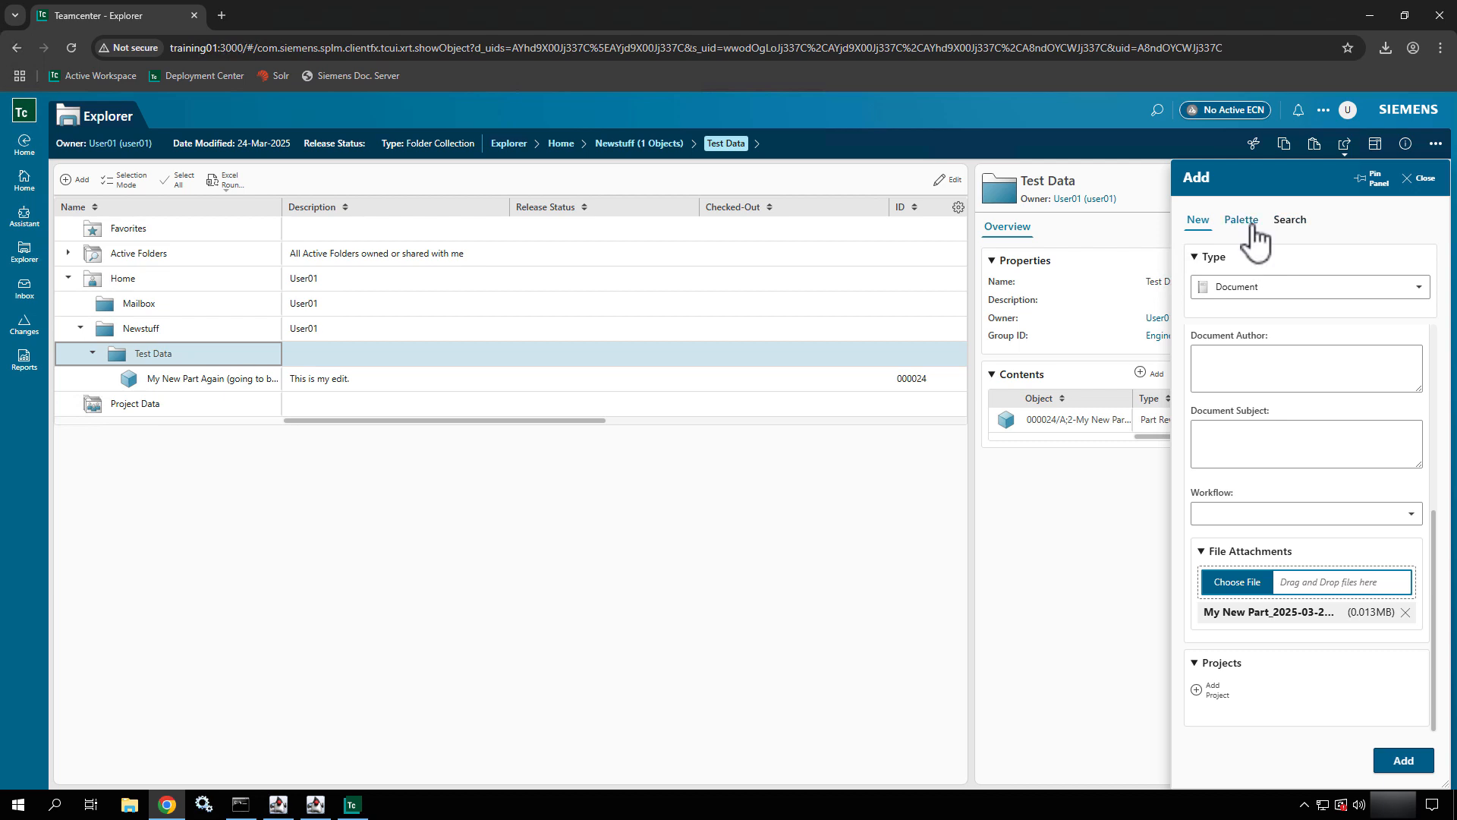
{"action": "left_click", "coordinate": [1430, 763]}
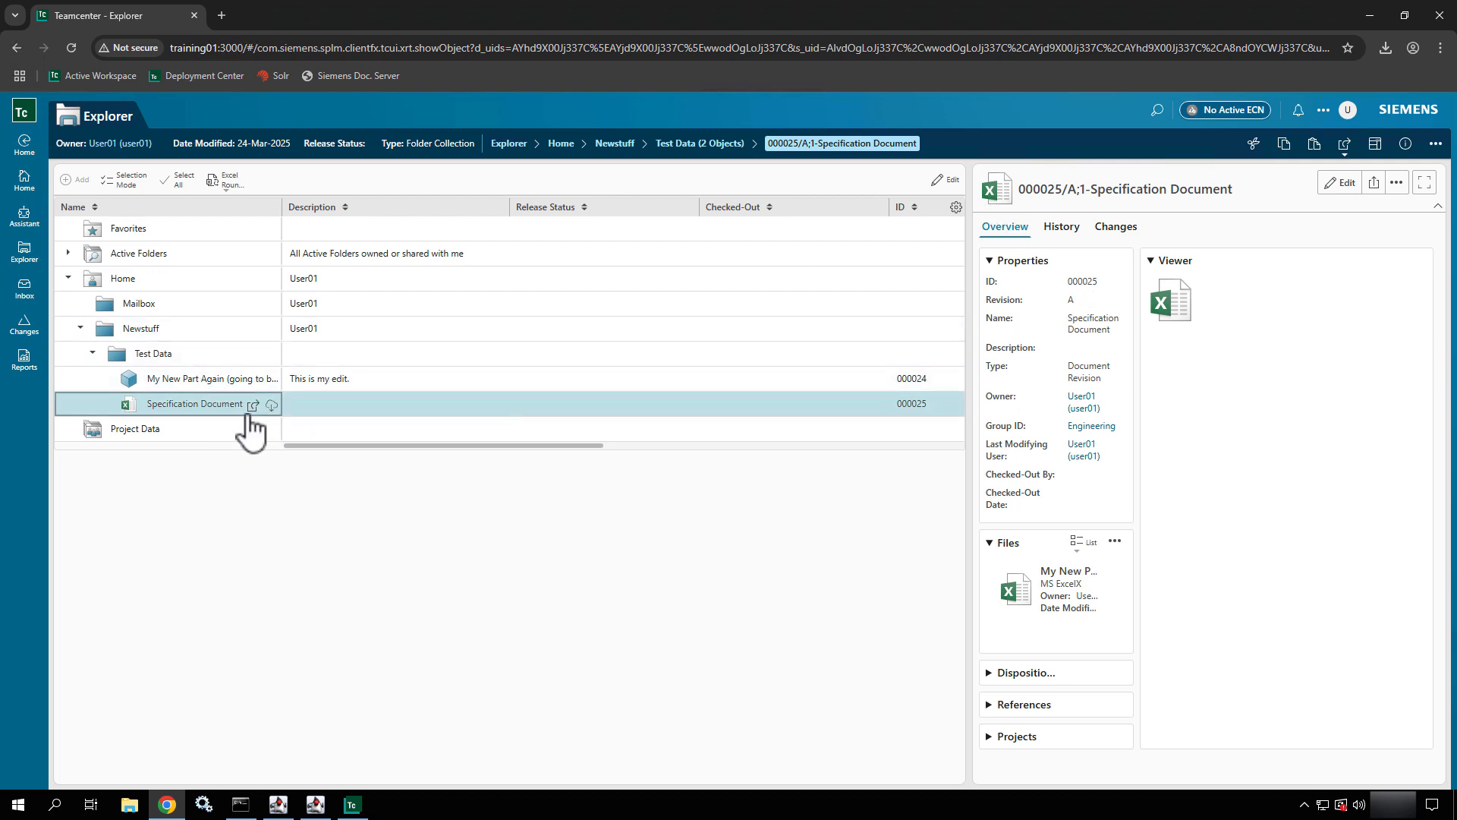
- Cut the Specification Document from Test Data and paste it into the Documents attachments of the part My New Part Again
{"action": "right_click", "coordinate": [170, 411]}
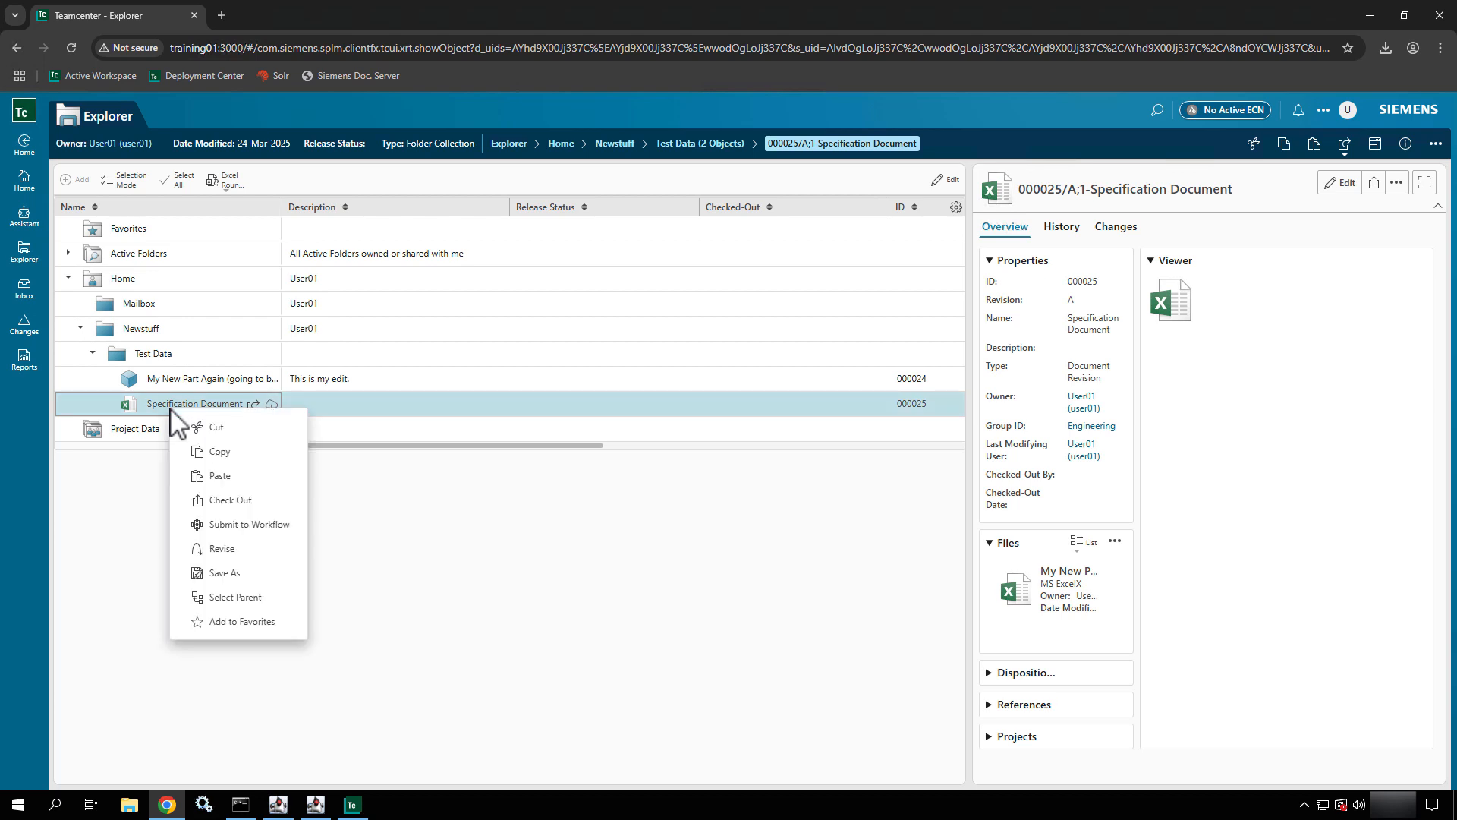
{"action": "left_click", "coordinate": [215, 428]}
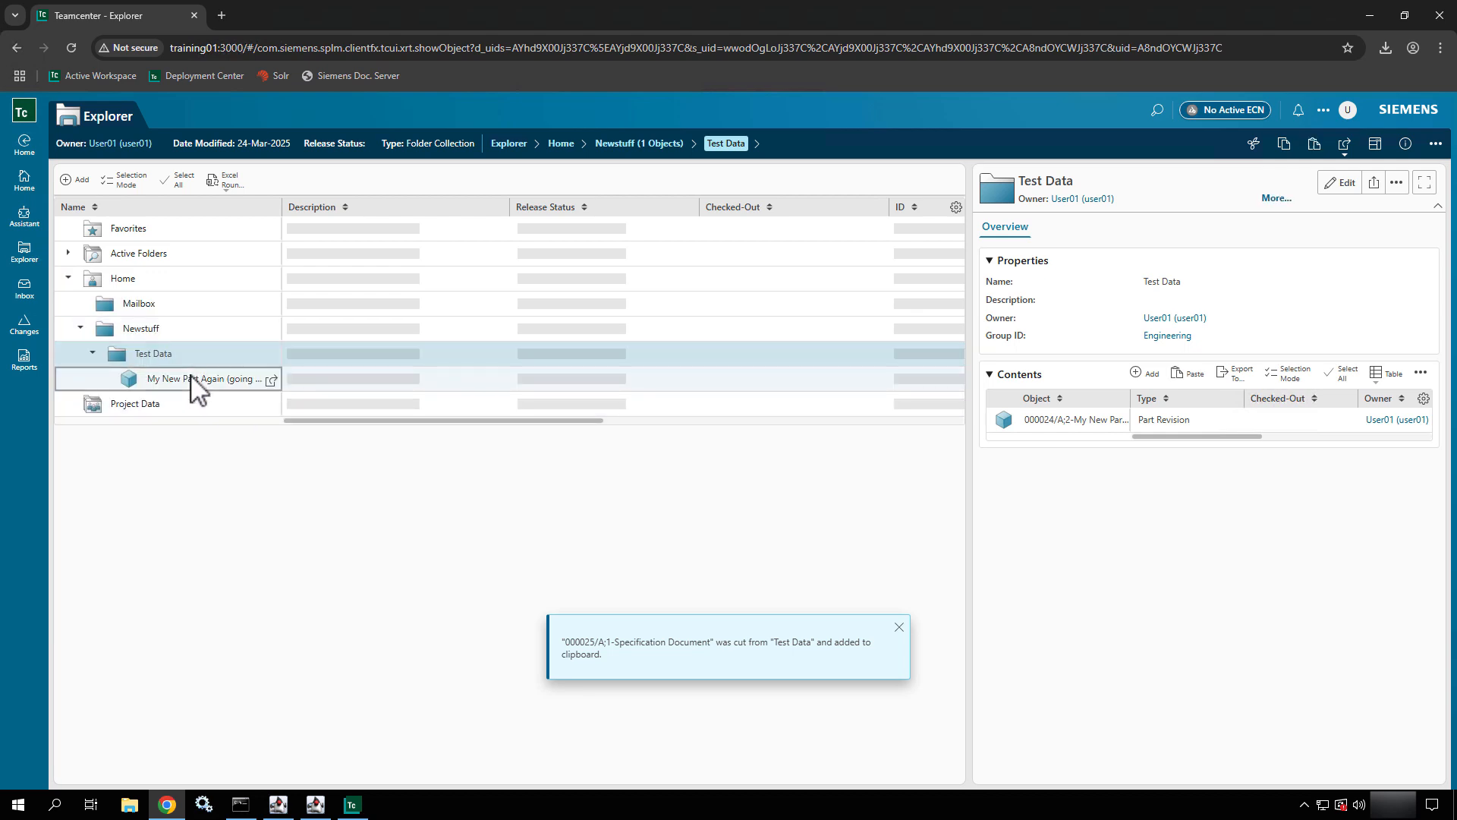
{"action": "left_click", "coordinate": [195, 386]}
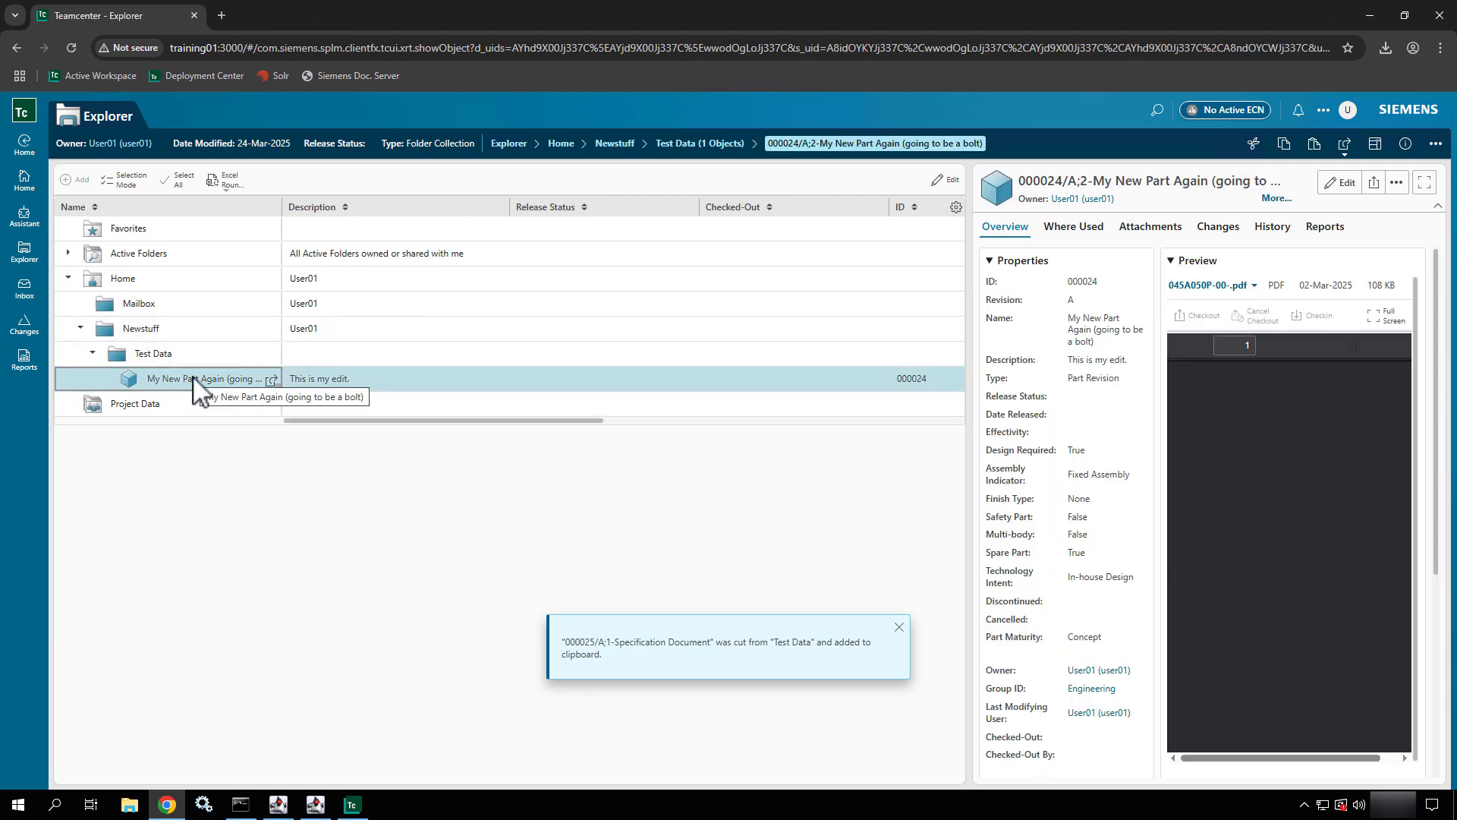
{"action": "left_click", "coordinate": [1151, 230]}
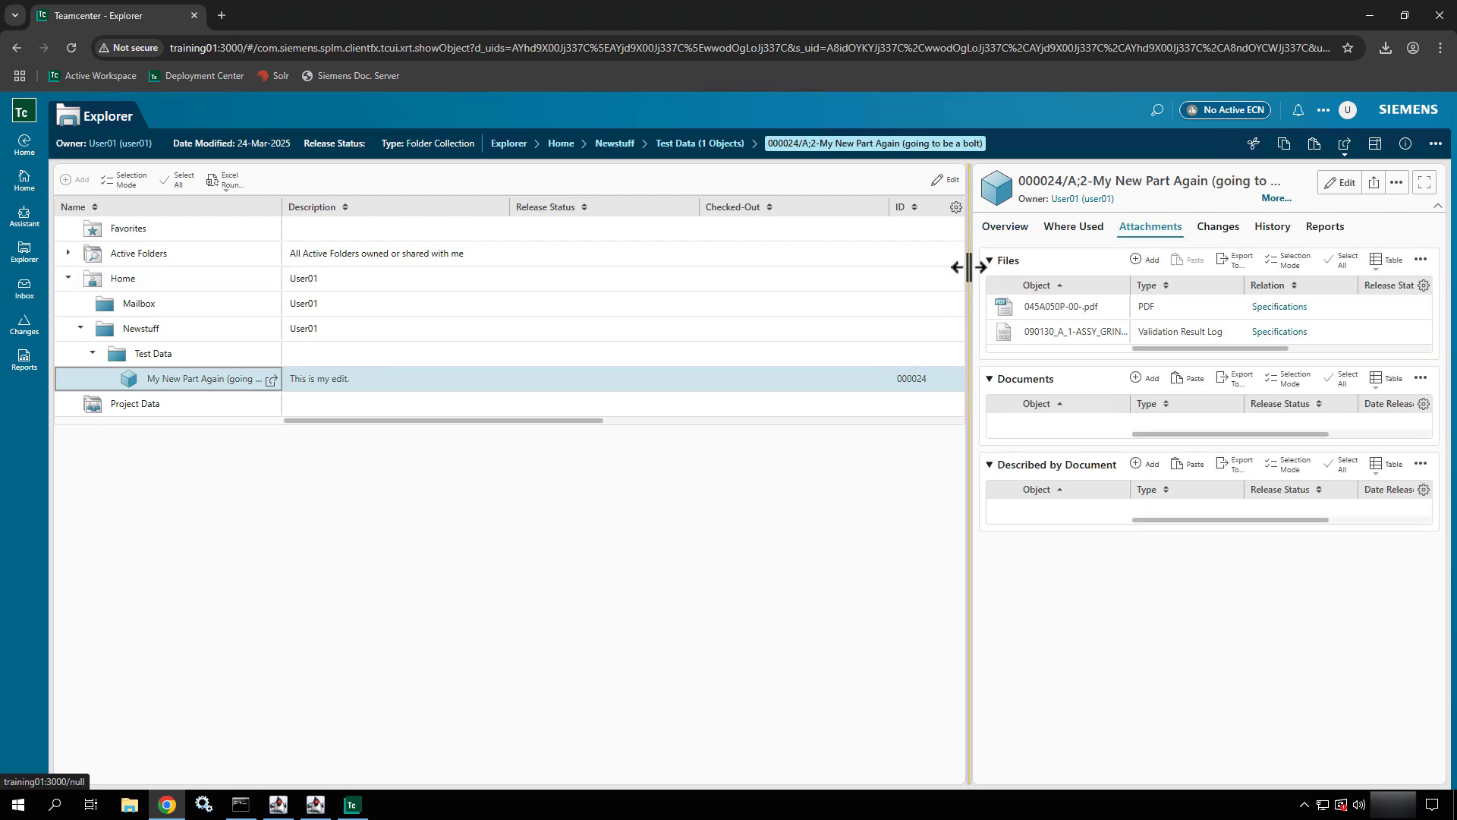
{"action": "left_click_drag", "start_coordinate": [964, 267], "coordinate": [654, 283]}
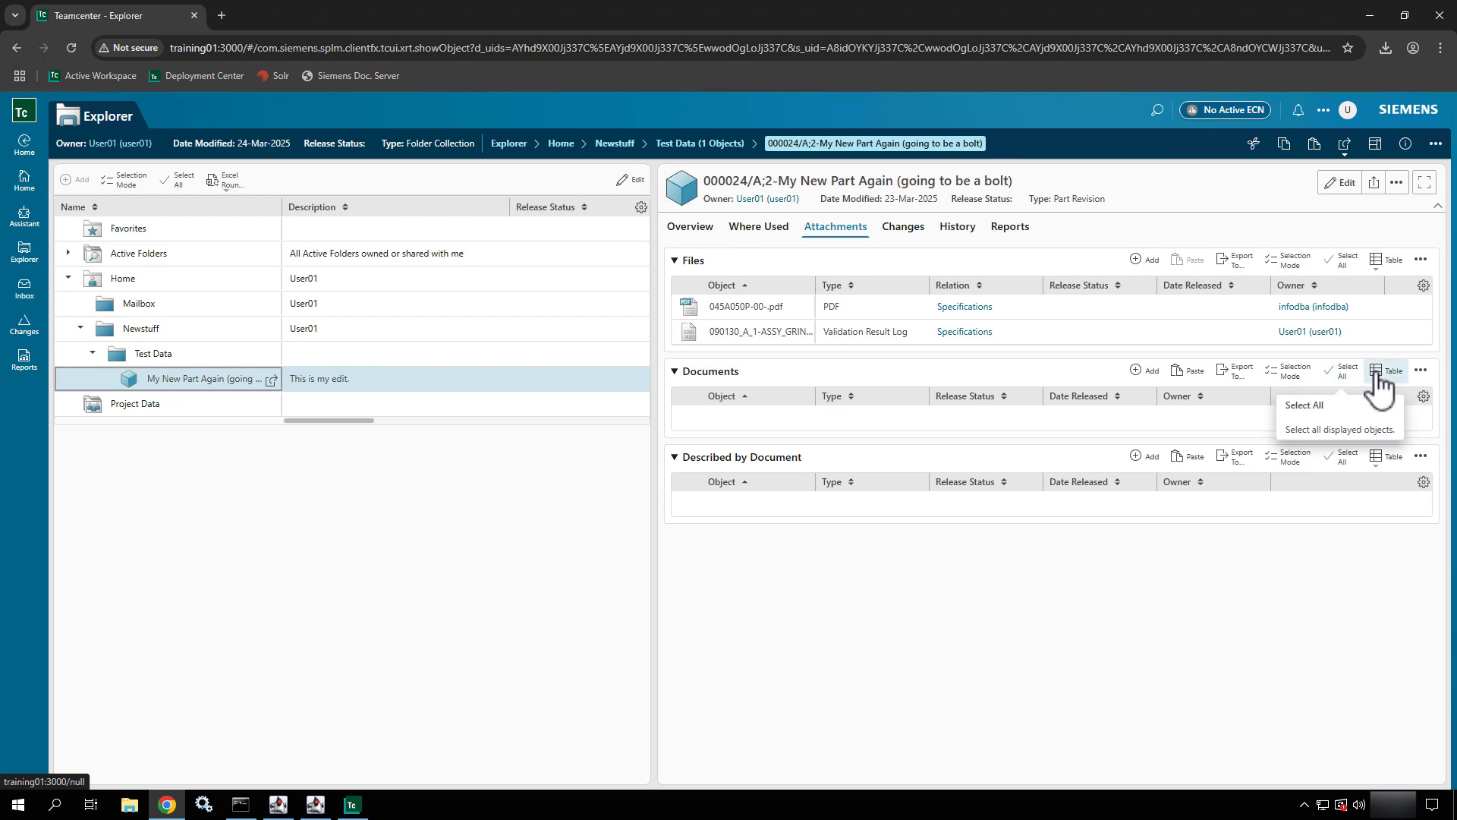
{"action": "left_click", "coordinate": [1190, 382]}
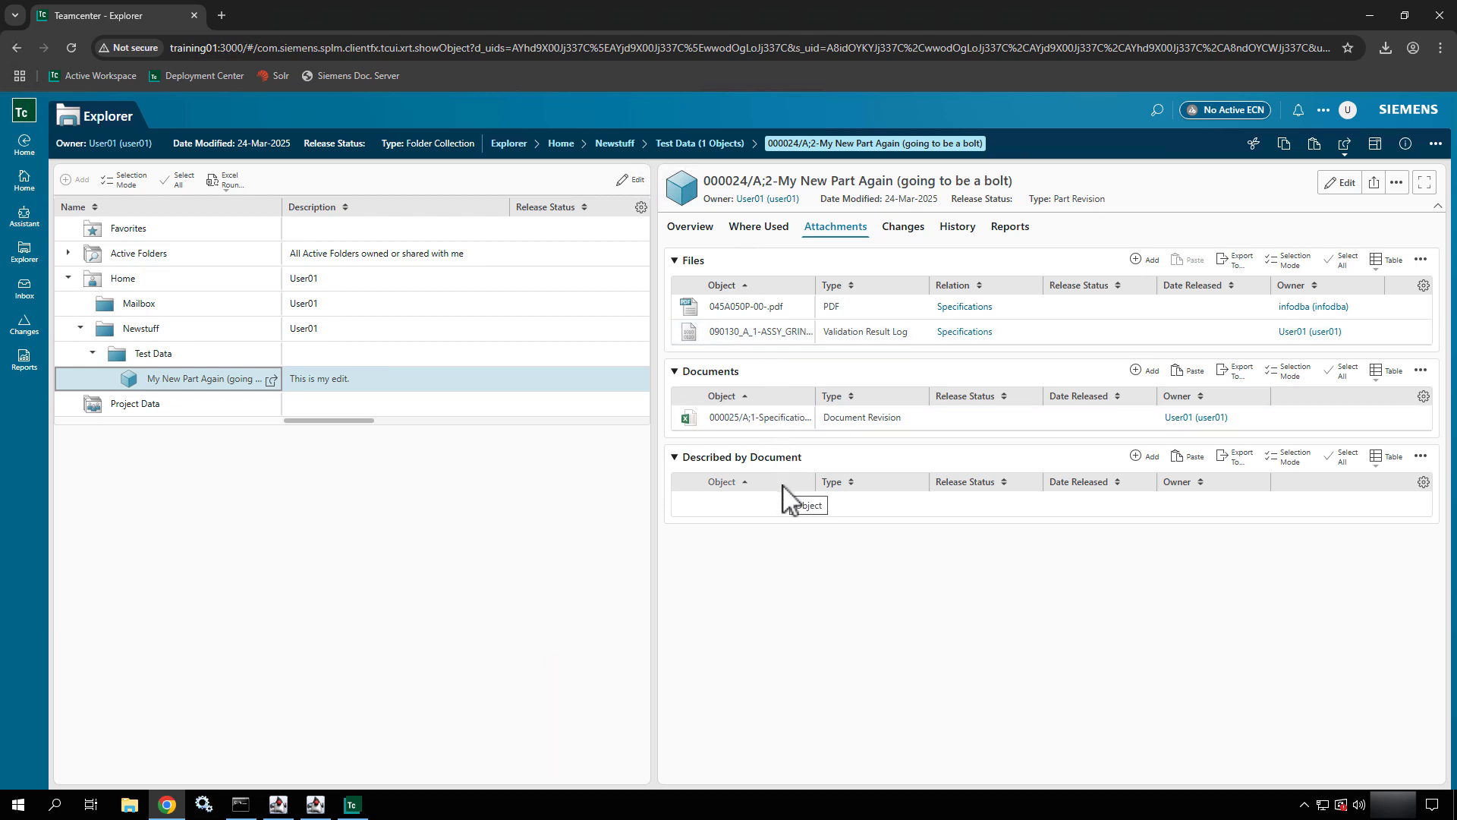
{"action": "left_click", "coordinate": [1153, 372]}
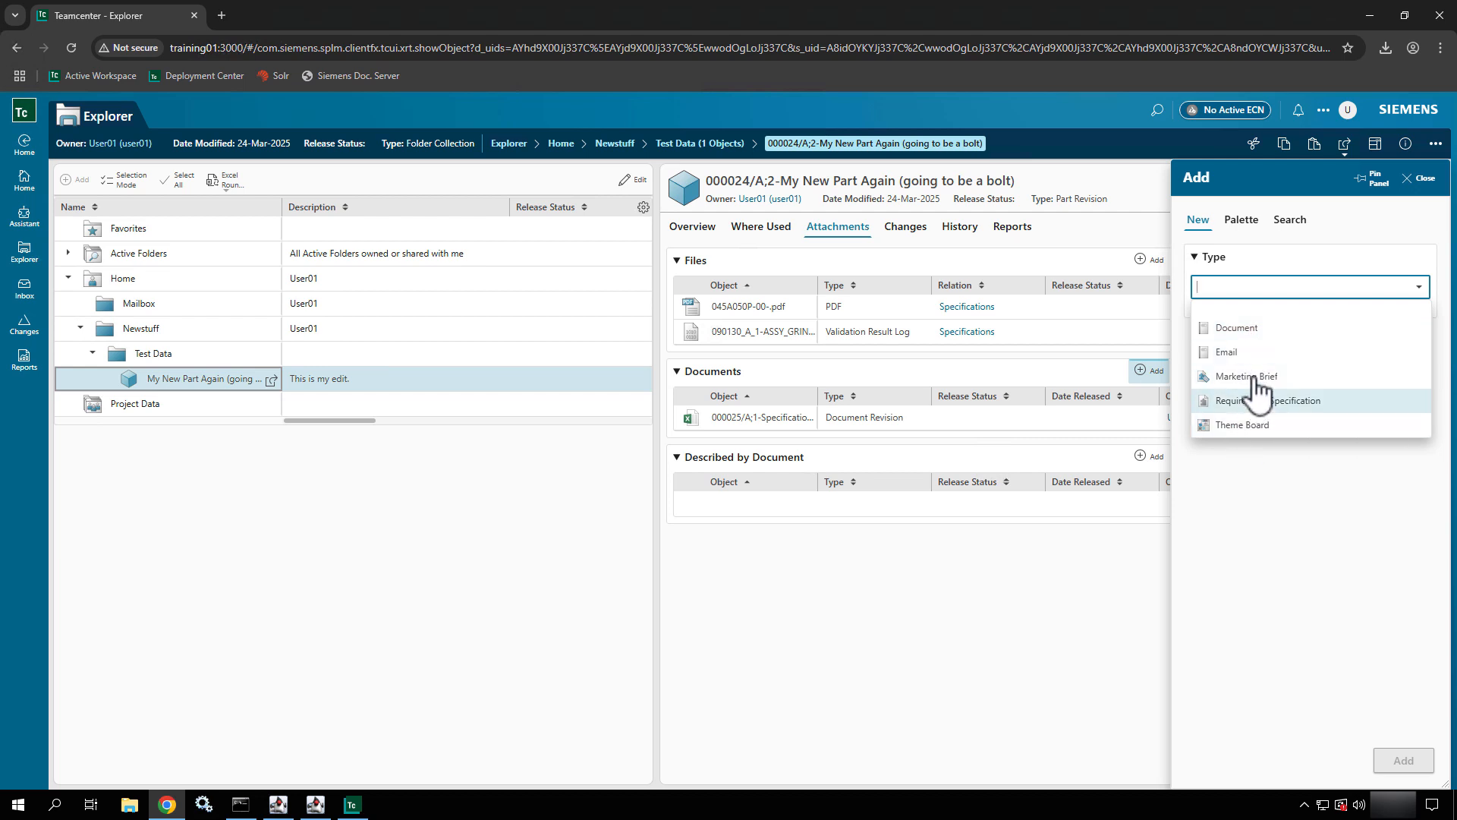
{"action": "left_click", "coordinate": [1261, 334]}
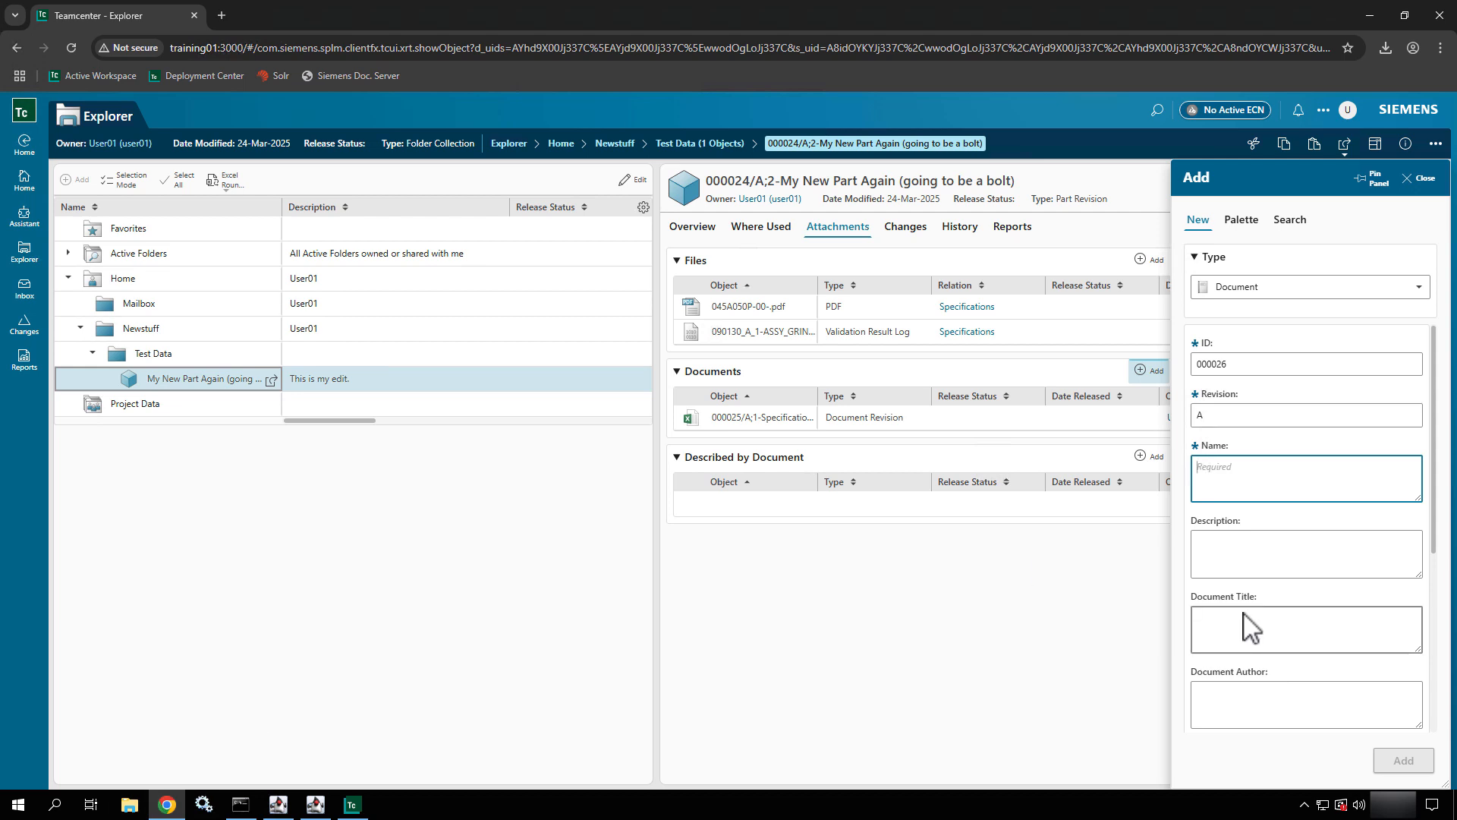
{"action": "scroll", "coordinate": [1248, 618], "scroll_direction": "down", "scroll_amount": 5}
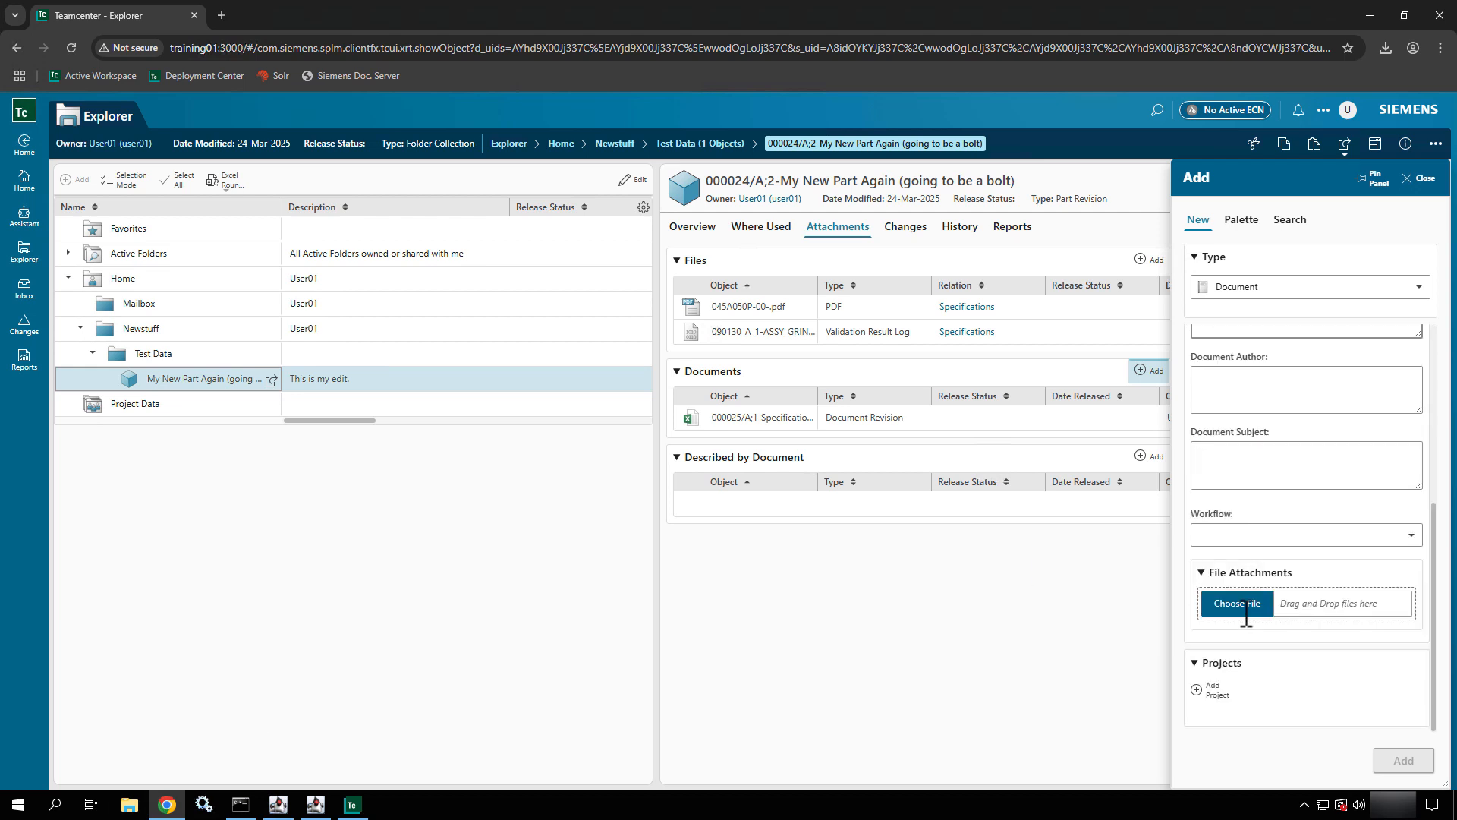
{"action": "left_click", "coordinate": [130, 809]}
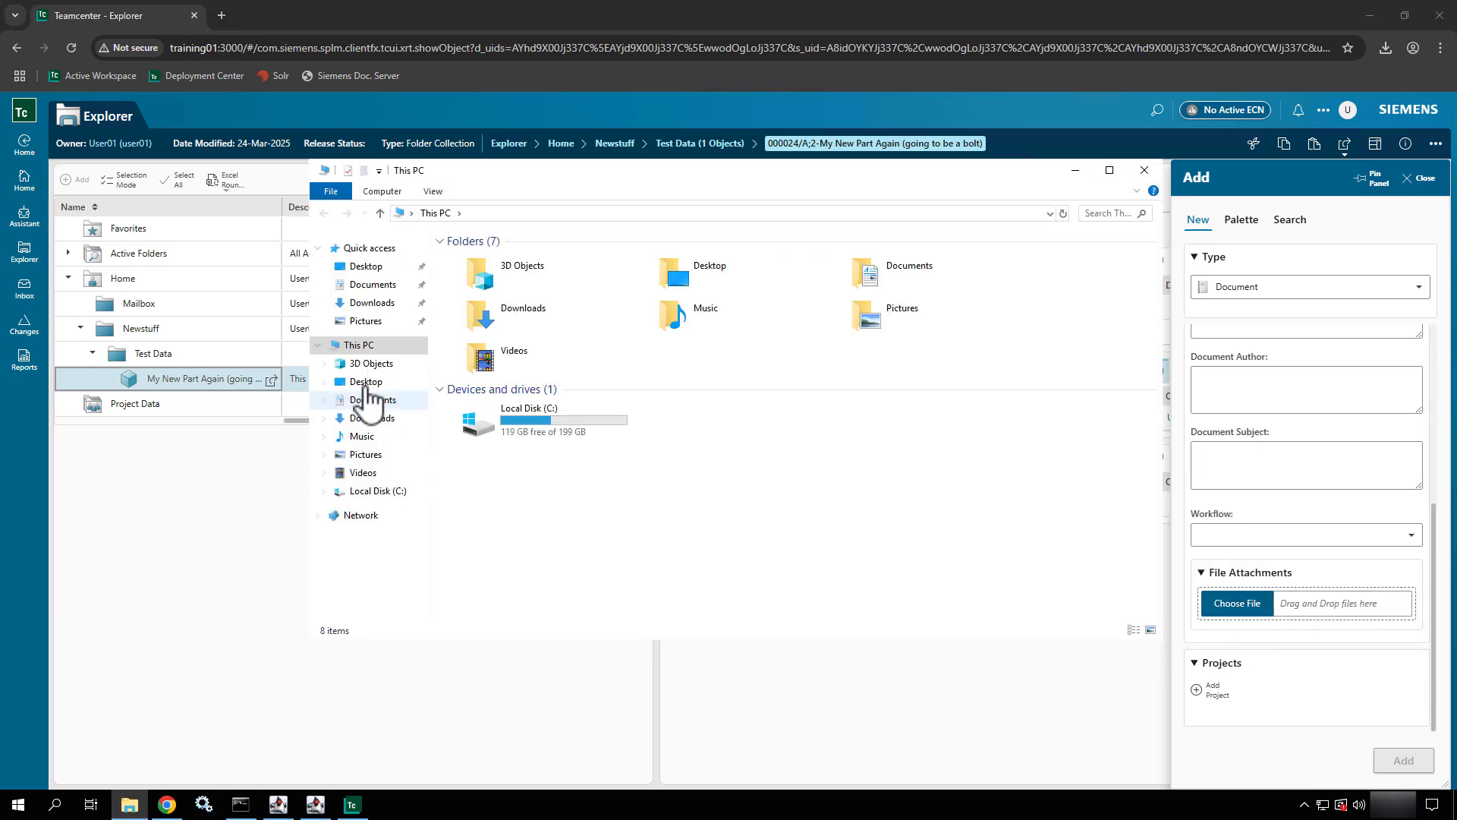
{"action": "left_click", "coordinate": [384, 304]}
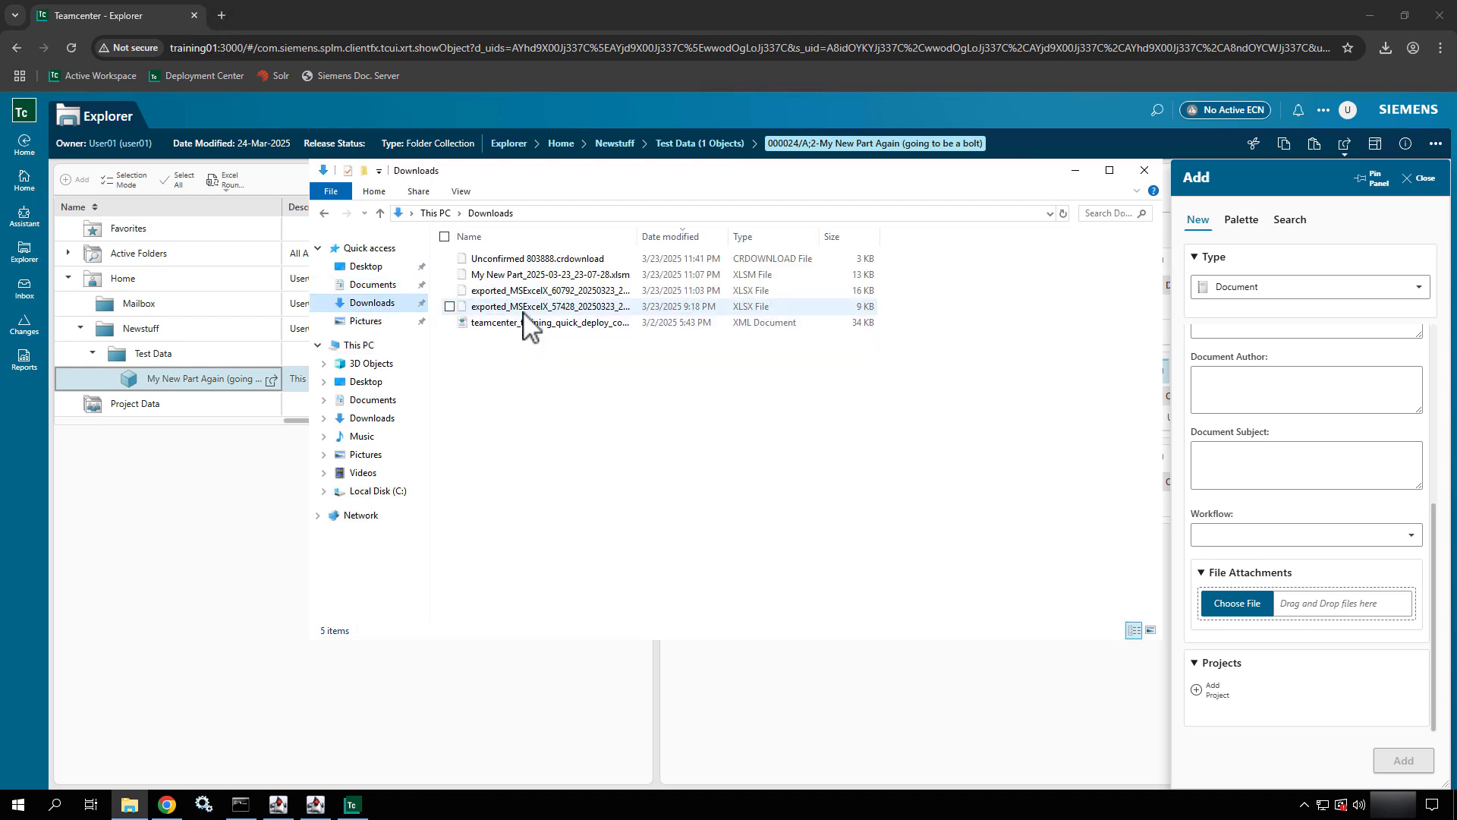
{"action": "left_click_drag", "start_coordinate": [524, 313], "coordinate": [1294, 600]}
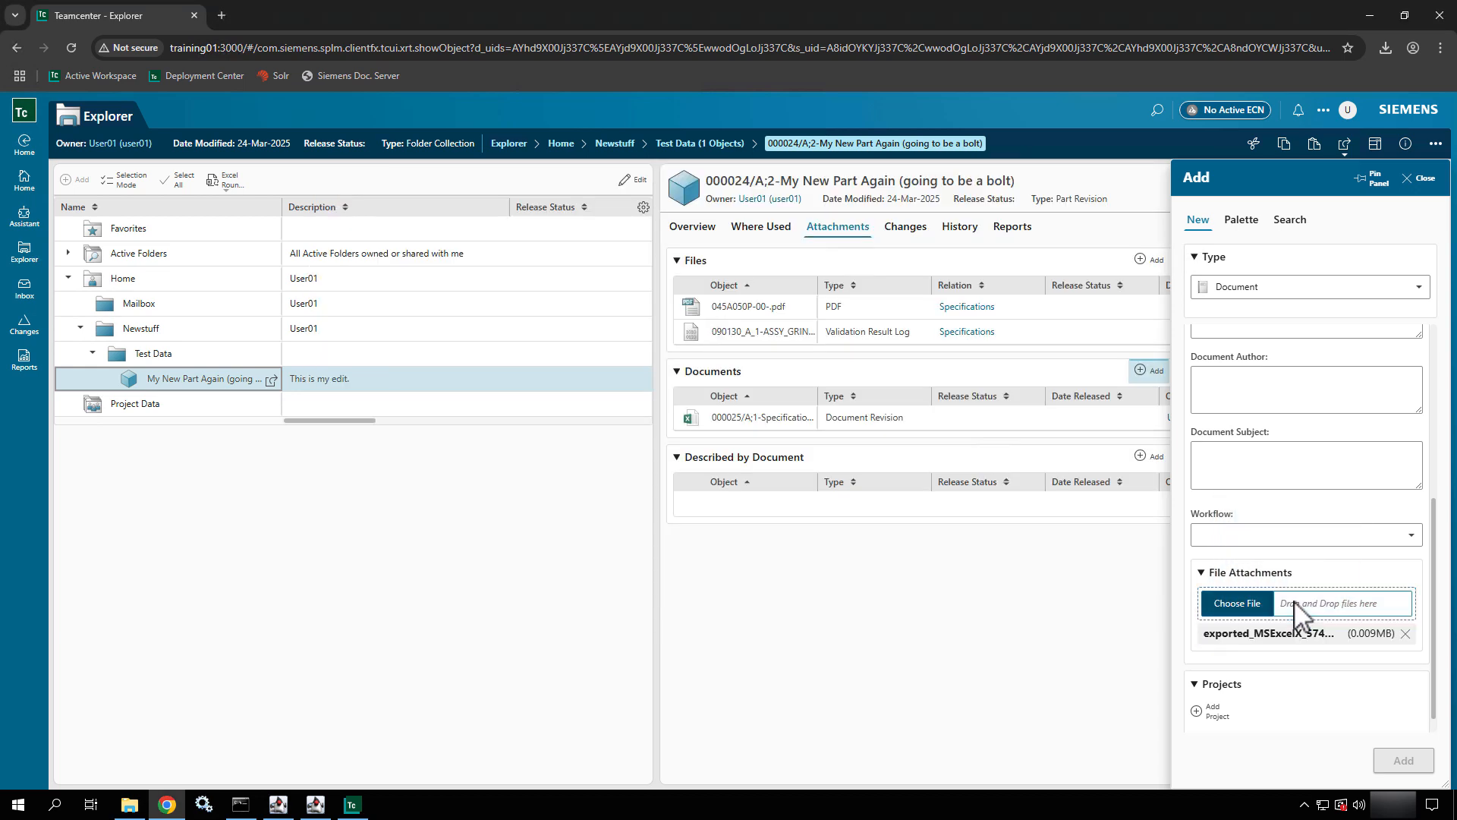
{"action": "scroll", "coordinate": [1296, 403], "scroll_direction": "up", "scroll_amount": 4}
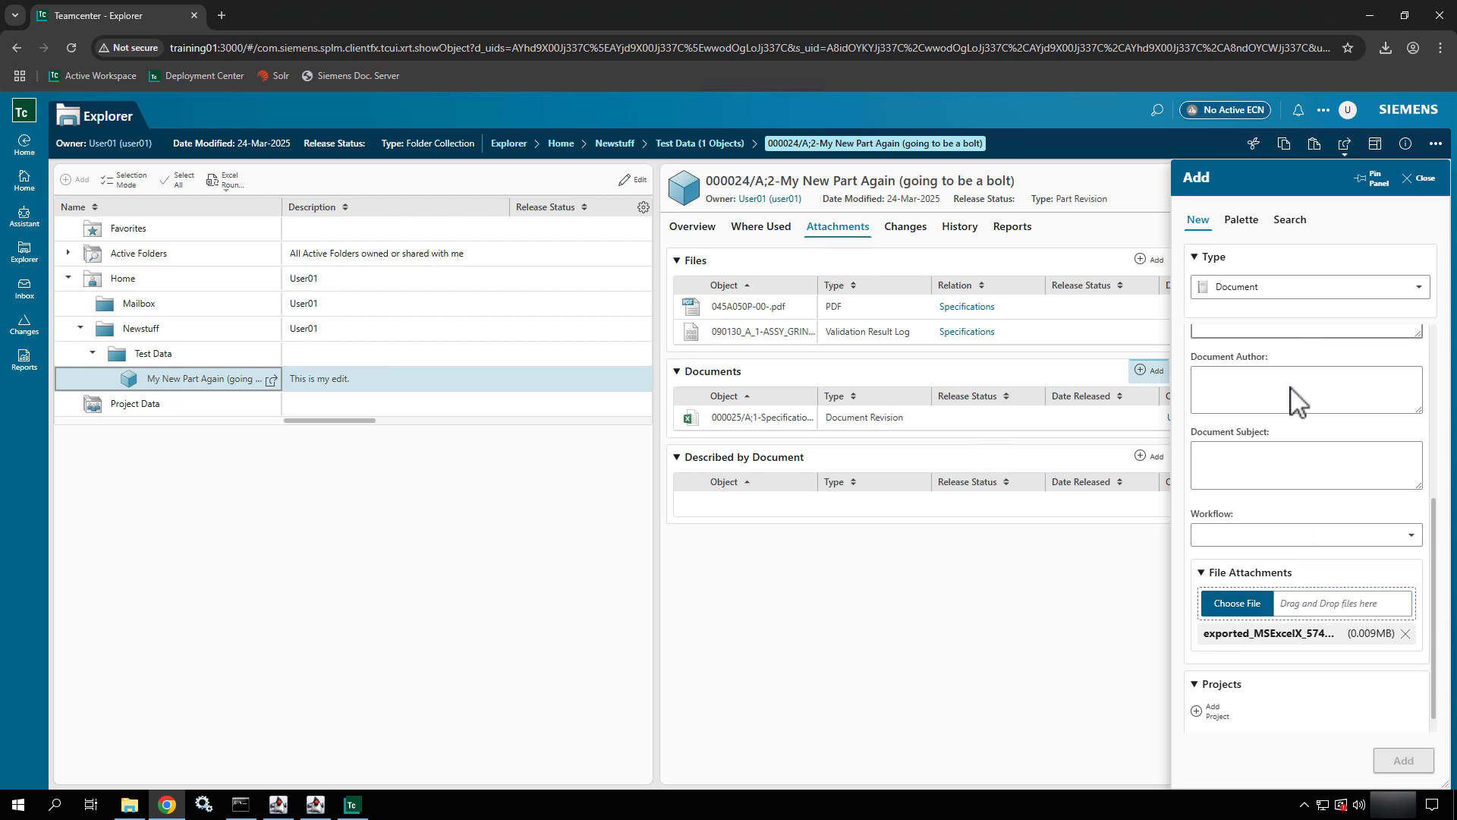
{"action": "left_click", "coordinate": [1421, 179]}
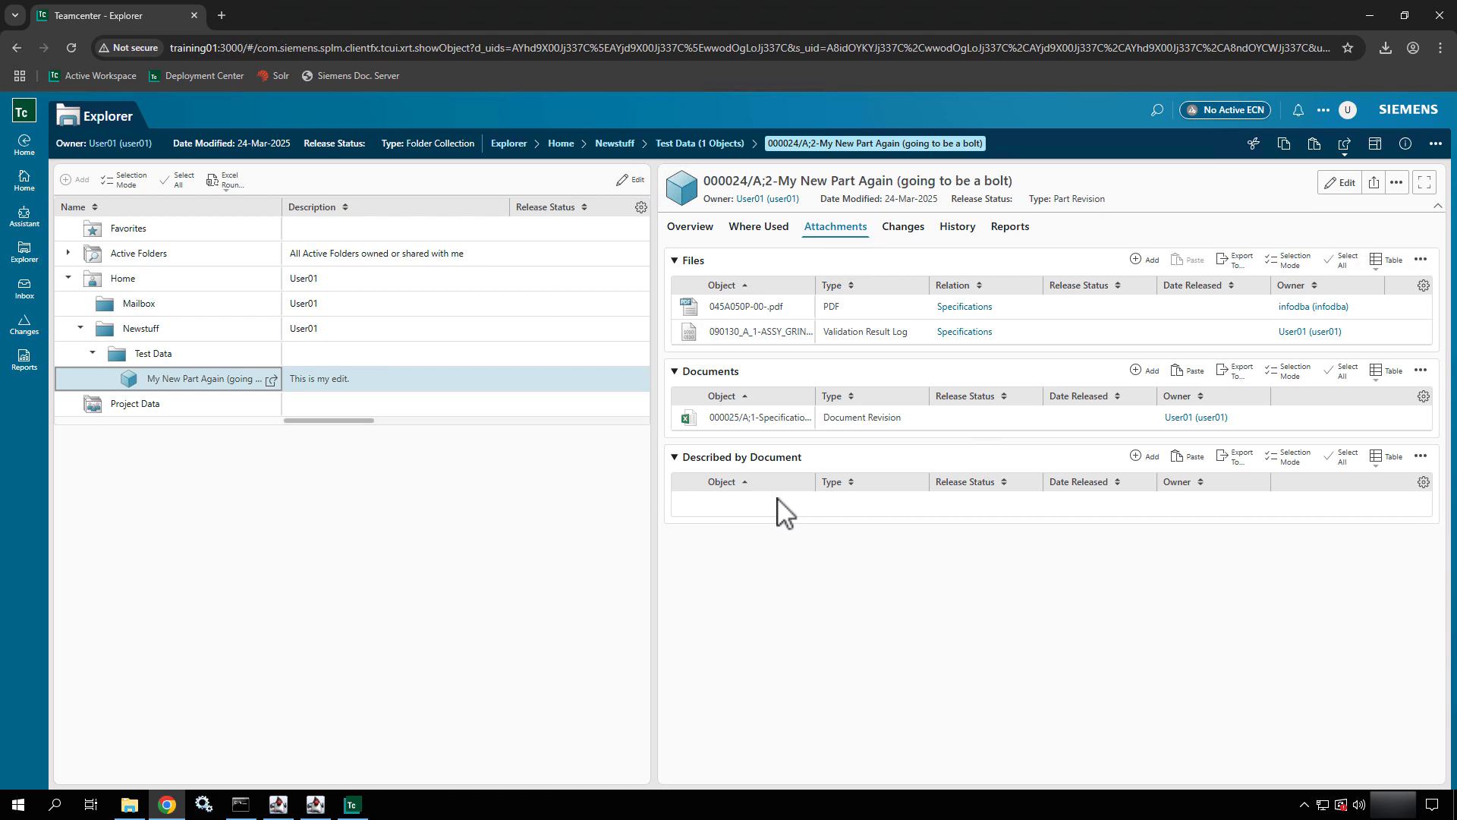
- Attach exported_MSExcelX_57428_20250323_211838_1.xlsx from the Downloads folder directly to the part's Files attachments
{"action": "left_click", "coordinate": [127, 806]}
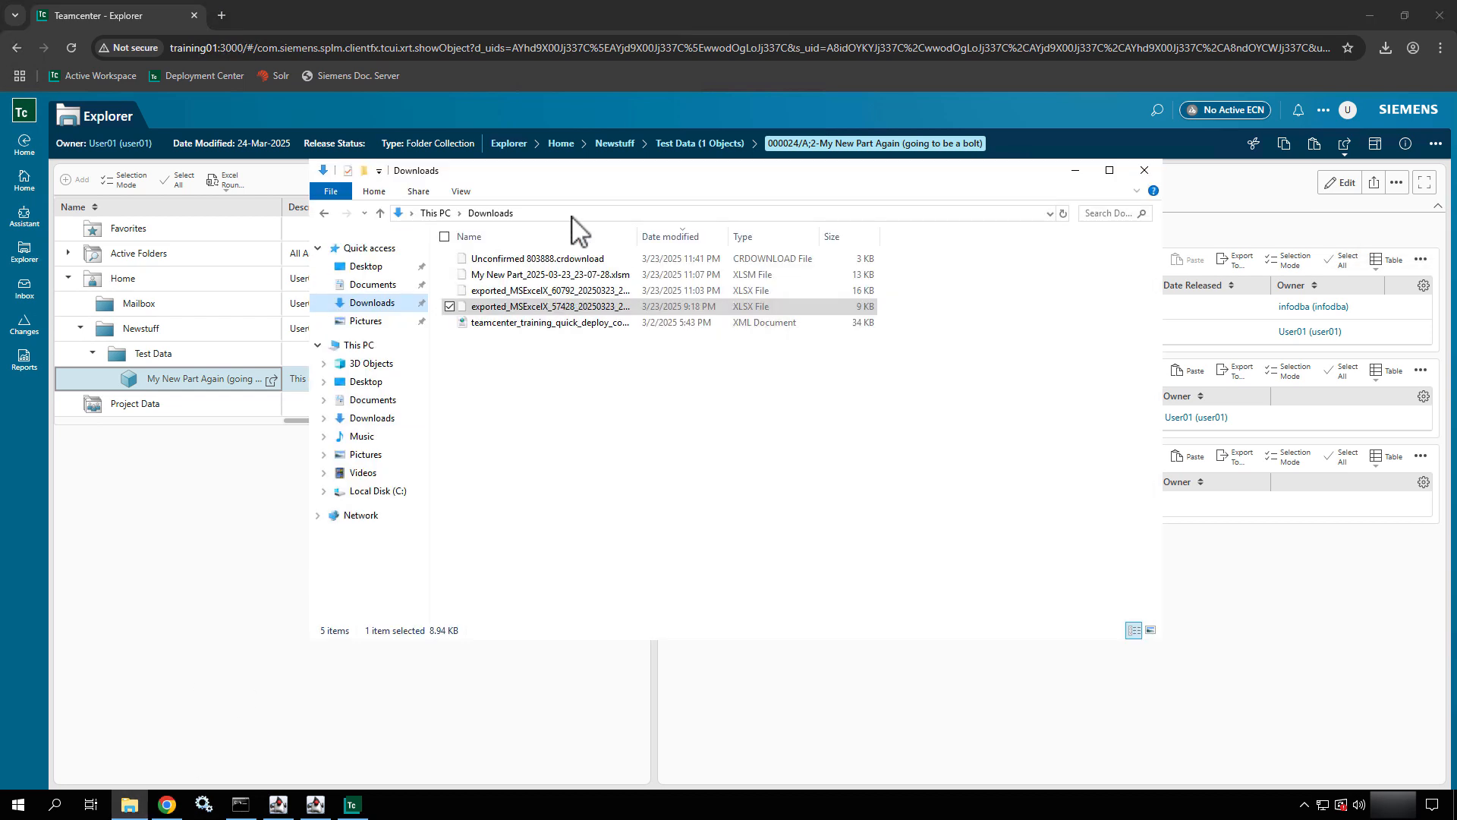
{"action": "left_click_drag", "start_coordinate": [667, 179], "coordinate": [525, 482]}
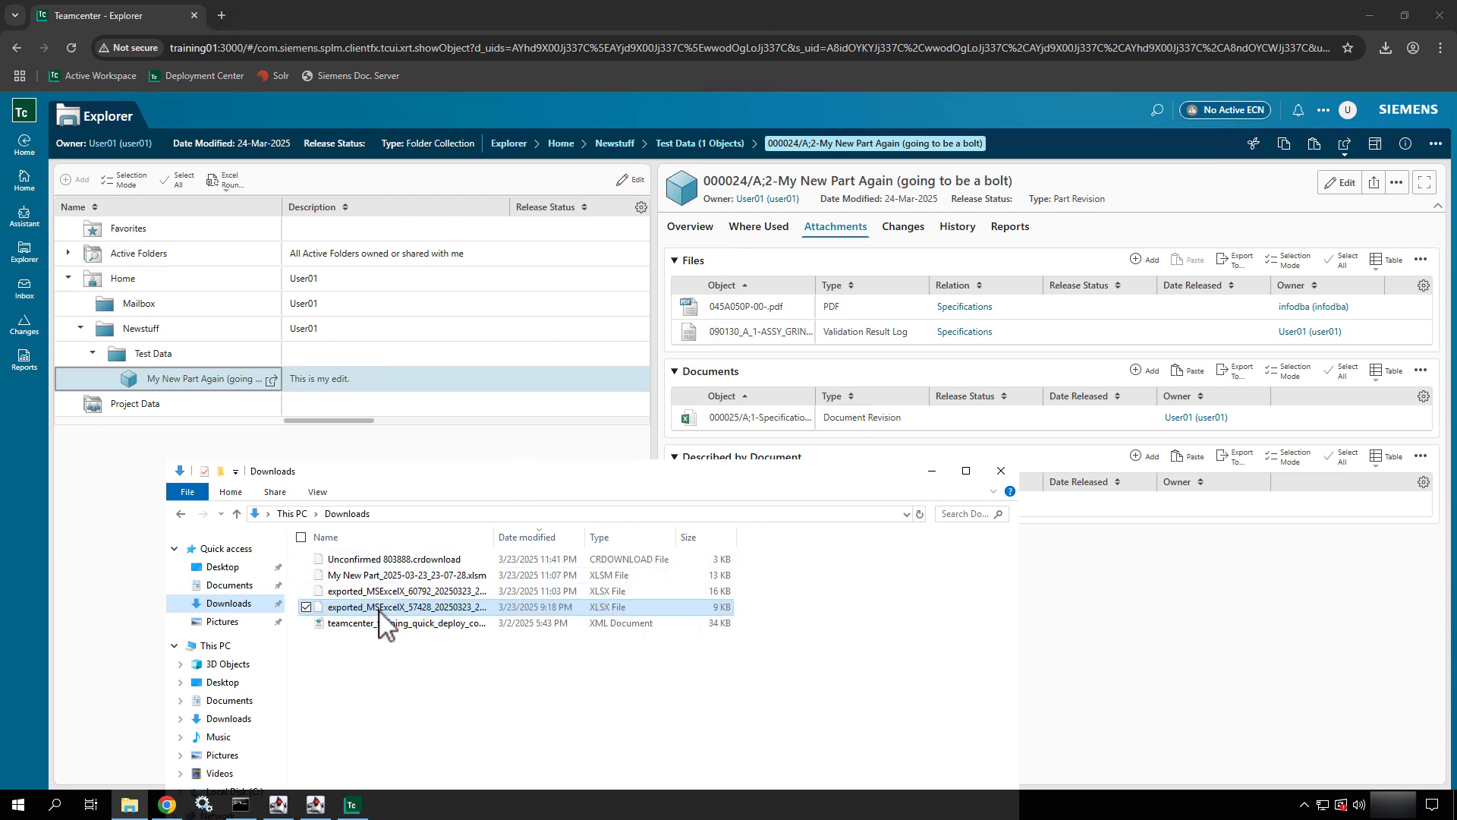
{"action": "left_click_drag", "start_coordinate": [382, 619], "coordinate": [897, 397]}
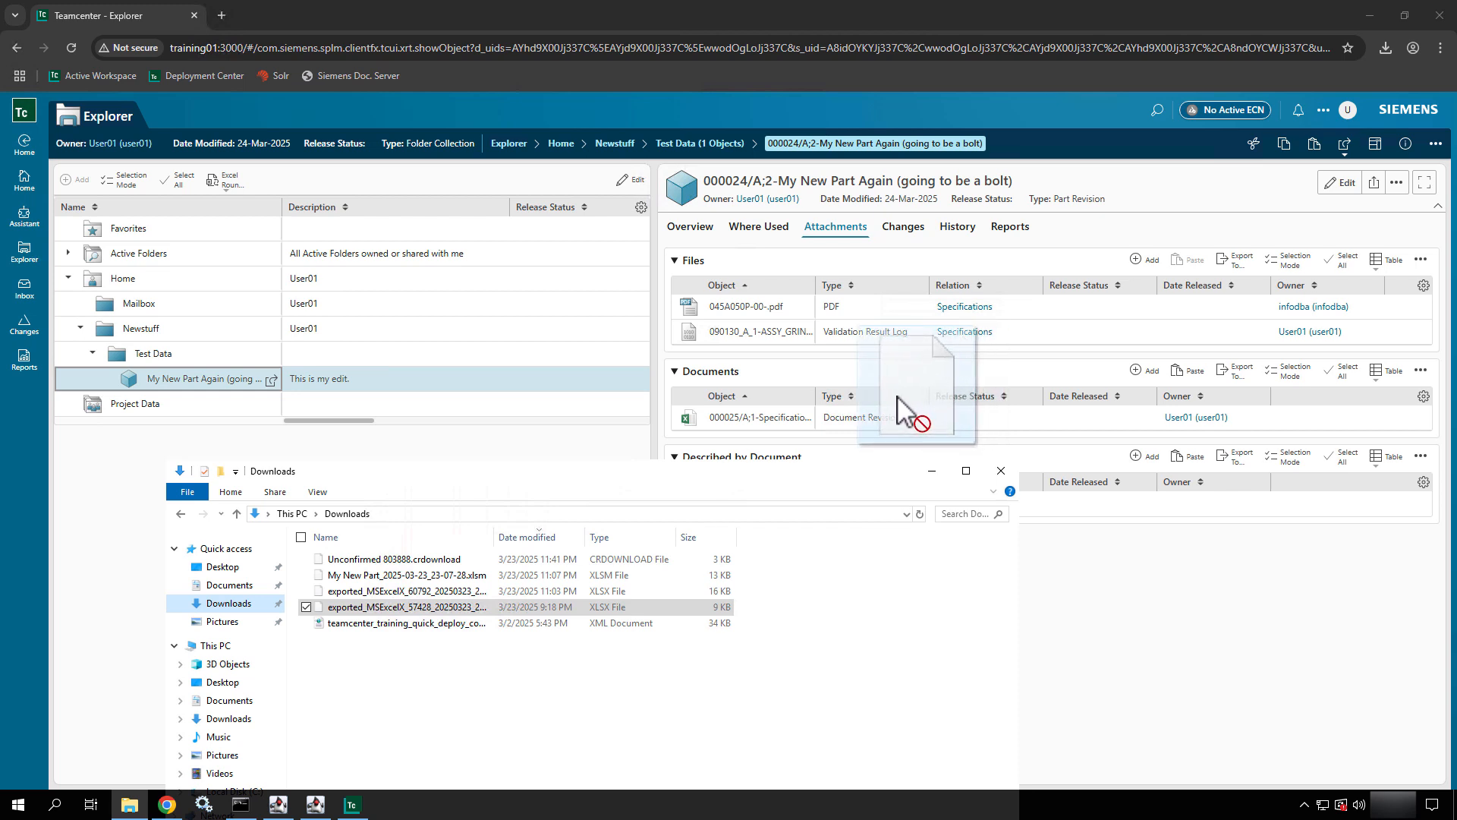
{"action": "left_click_drag", "start_coordinate": [897, 397], "coordinate": [946, 416]}
{"action": "left_click_drag", "start_coordinate": [955, 422], "coordinate": [900, 426]}
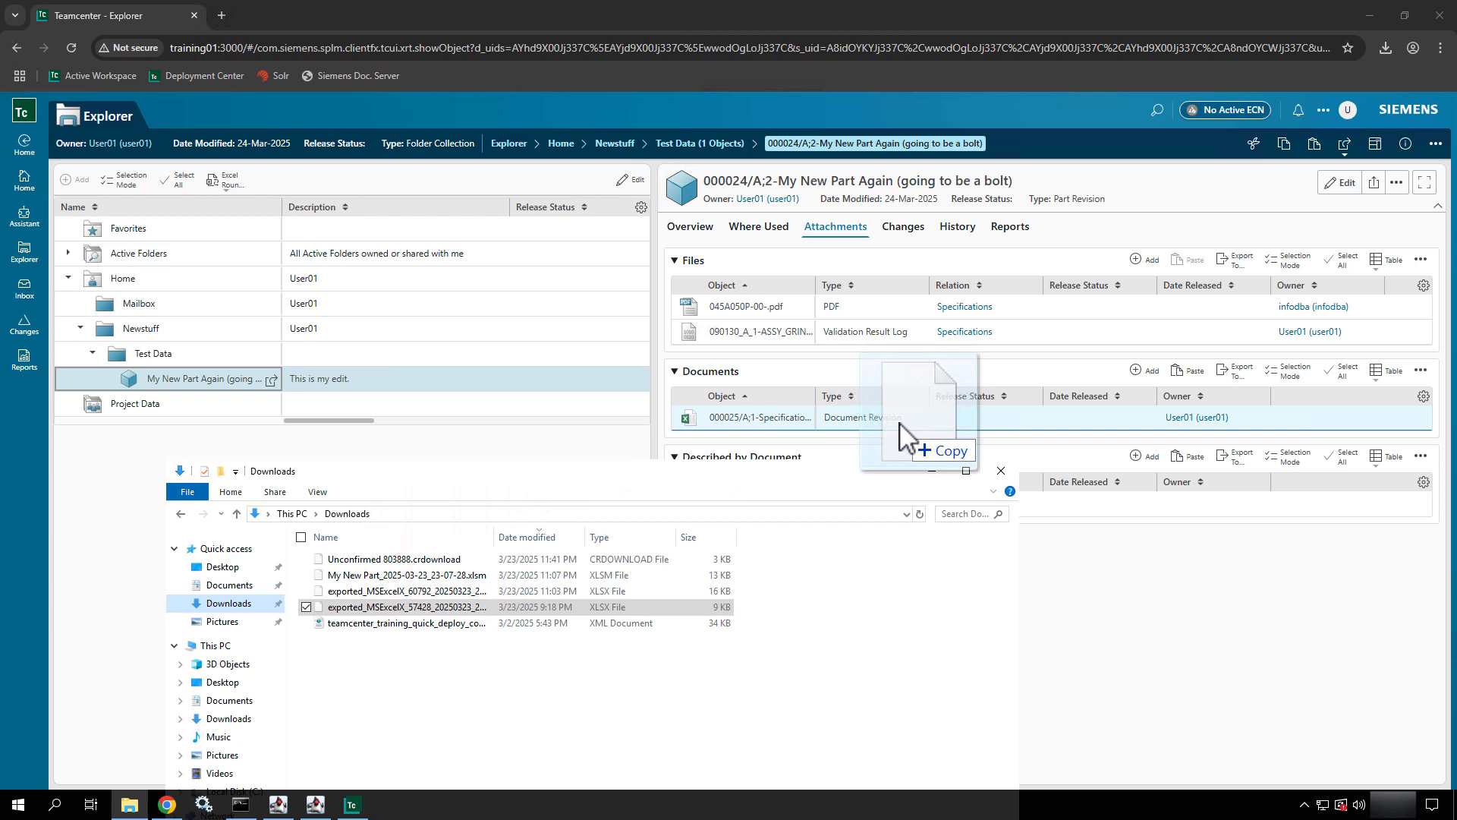
{"action": "left_click_drag", "start_coordinate": [901, 427], "coordinate": [935, 300]}
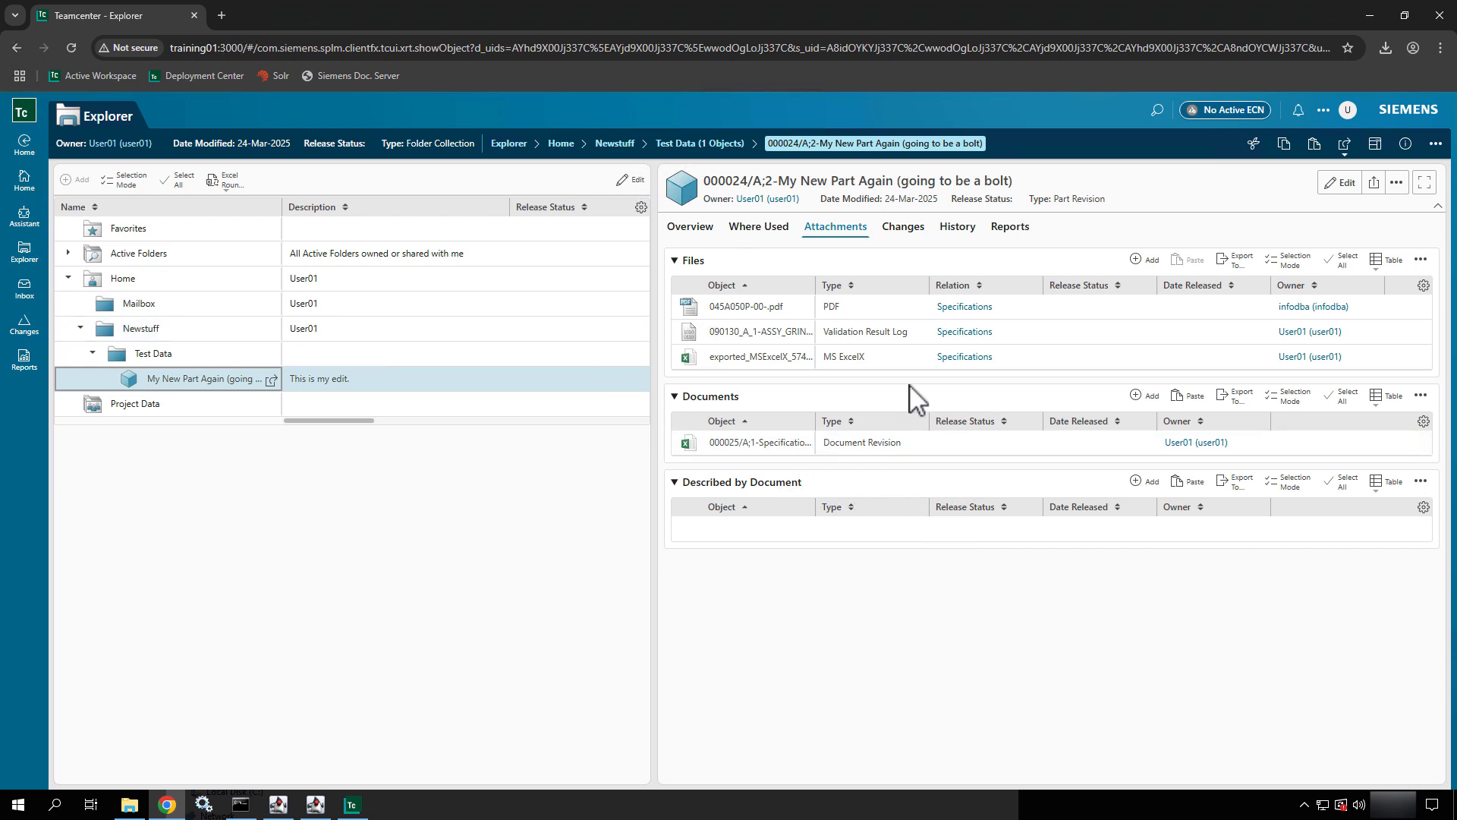
- Open the part's attached exported_MSExcelX_57428_20250323_211838_1 file object in a new tab
{"action": "left_click", "coordinate": [867, 363]}
{"action": "left_click", "coordinate": [754, 363]}
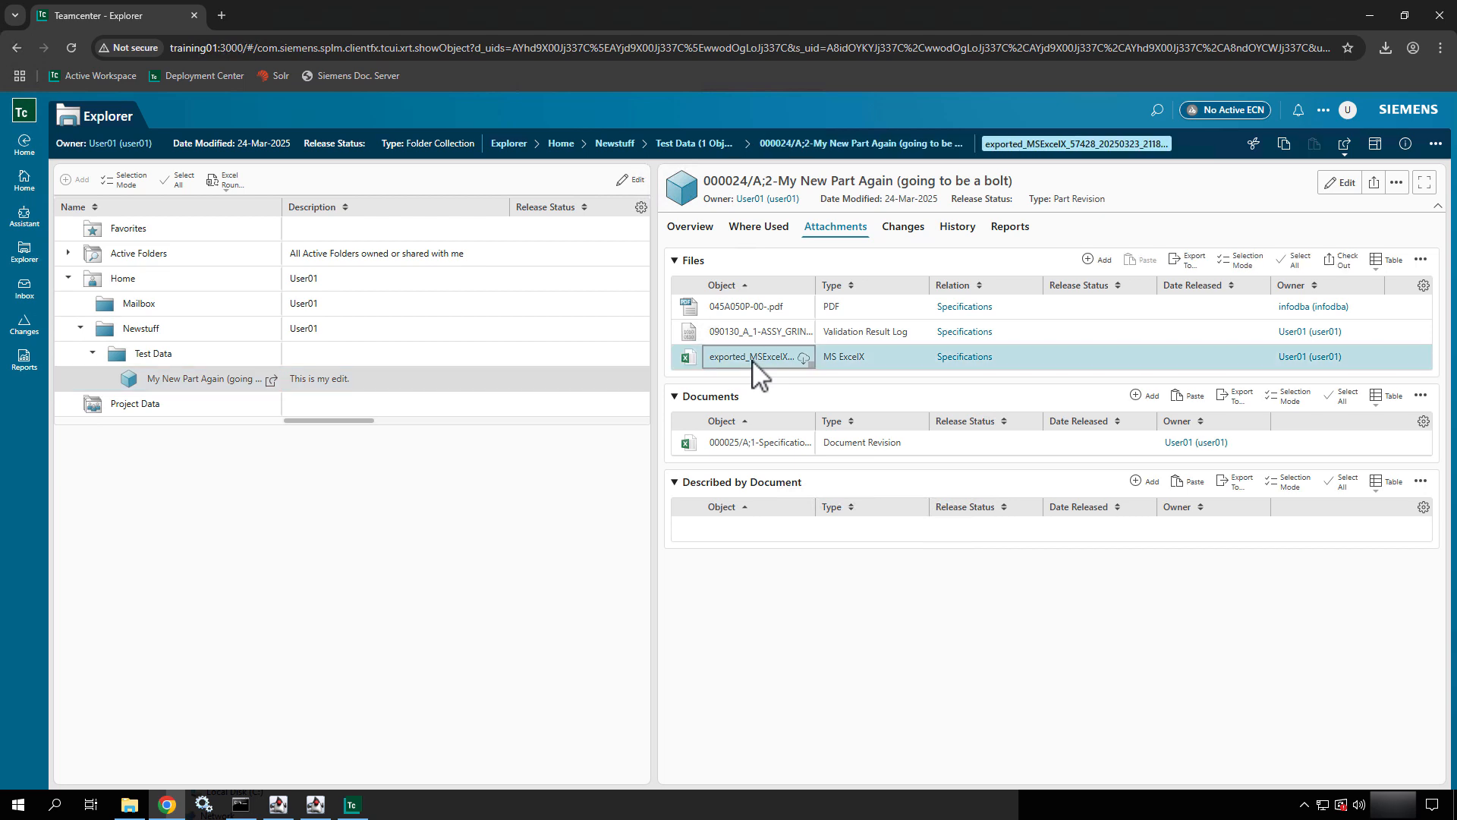
{"action": "left_click", "coordinate": [1345, 146]}
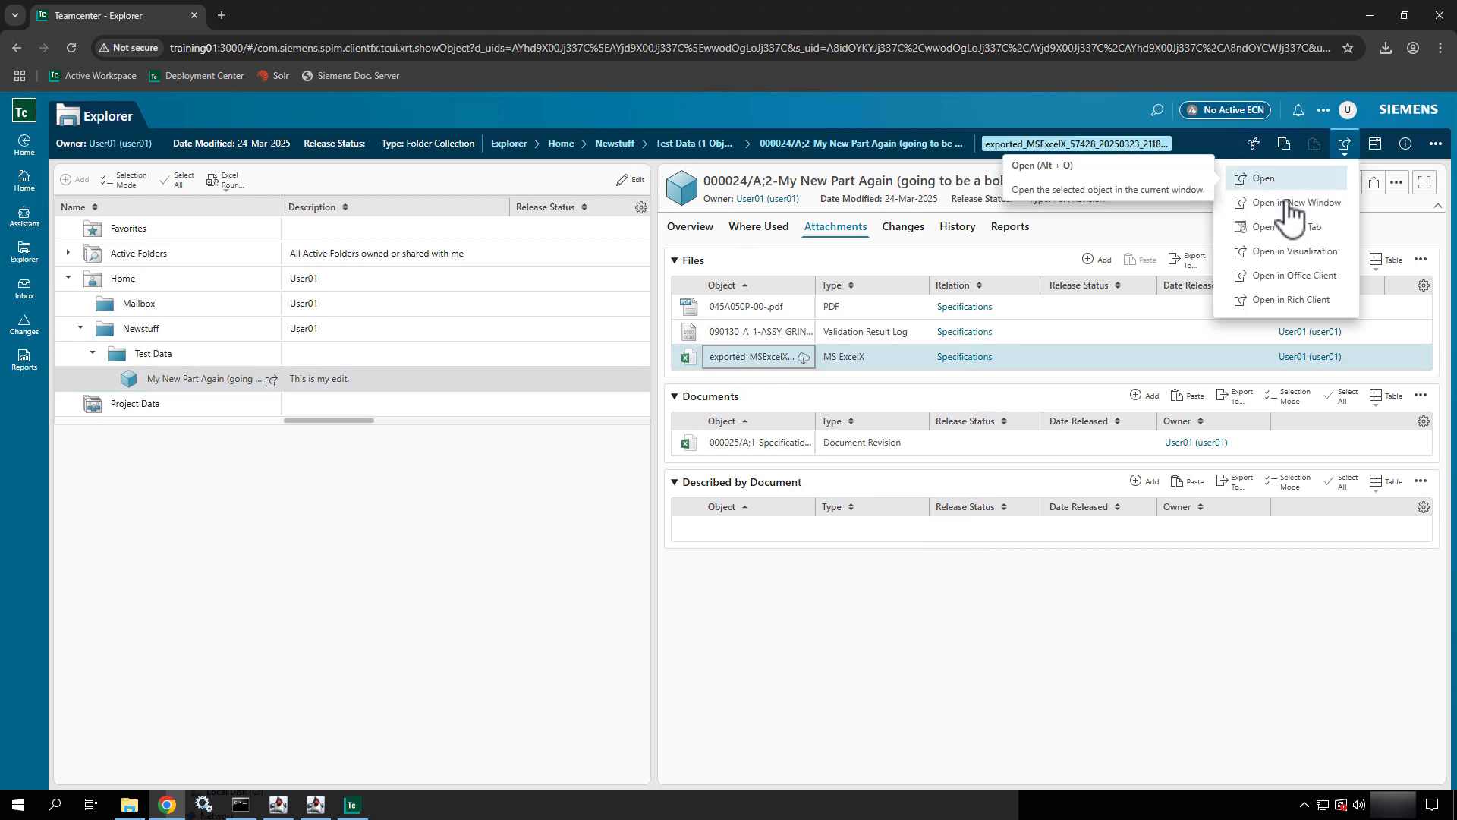
{"action": "left_click", "coordinate": [1285, 230]}
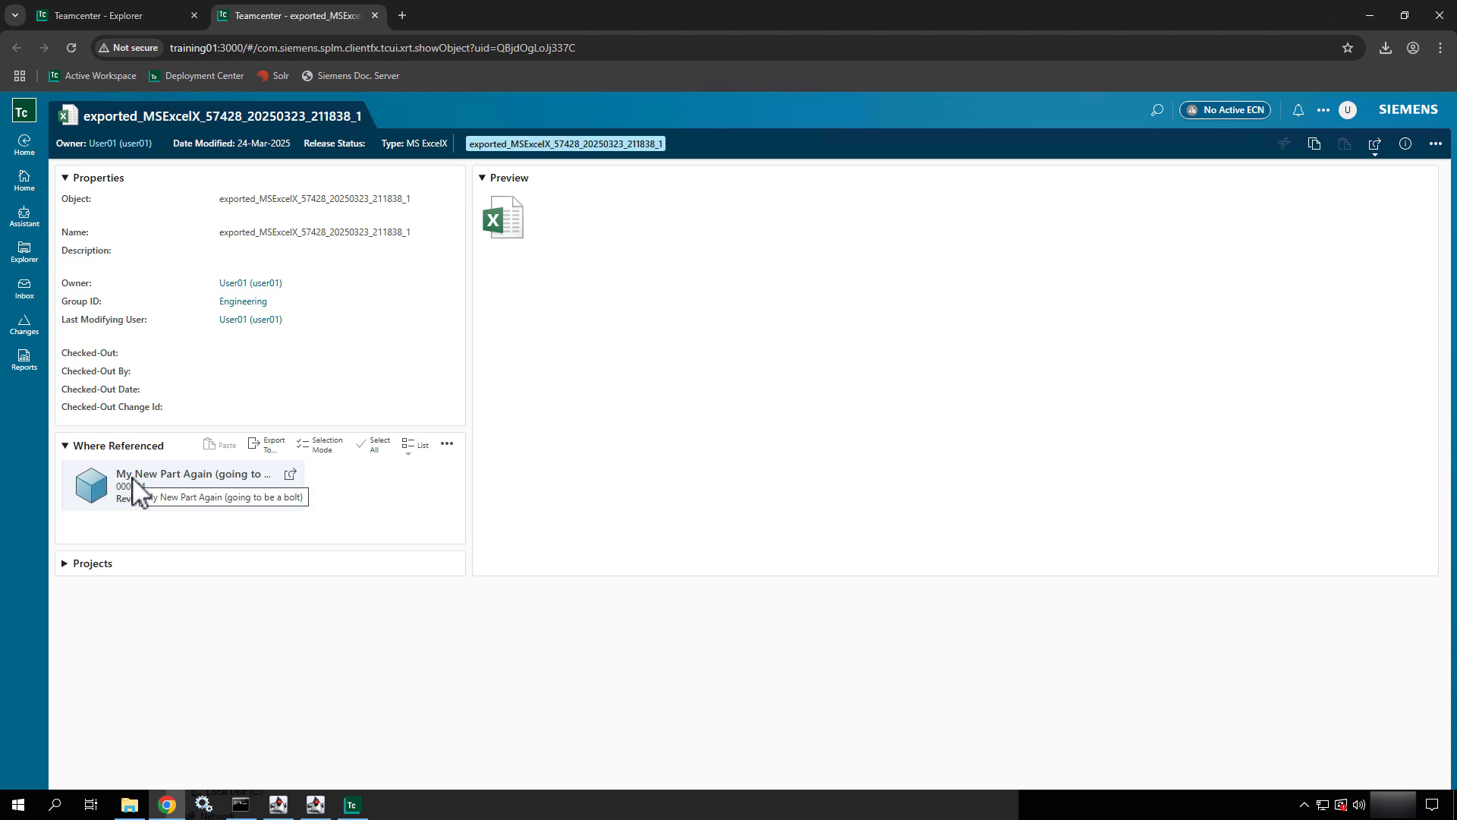
- Download the exported_MSExcelX_57428_20250323_211838_1 file from the open dataset and keep the blocked download
{"action": "left_click", "coordinate": [1437, 148]}
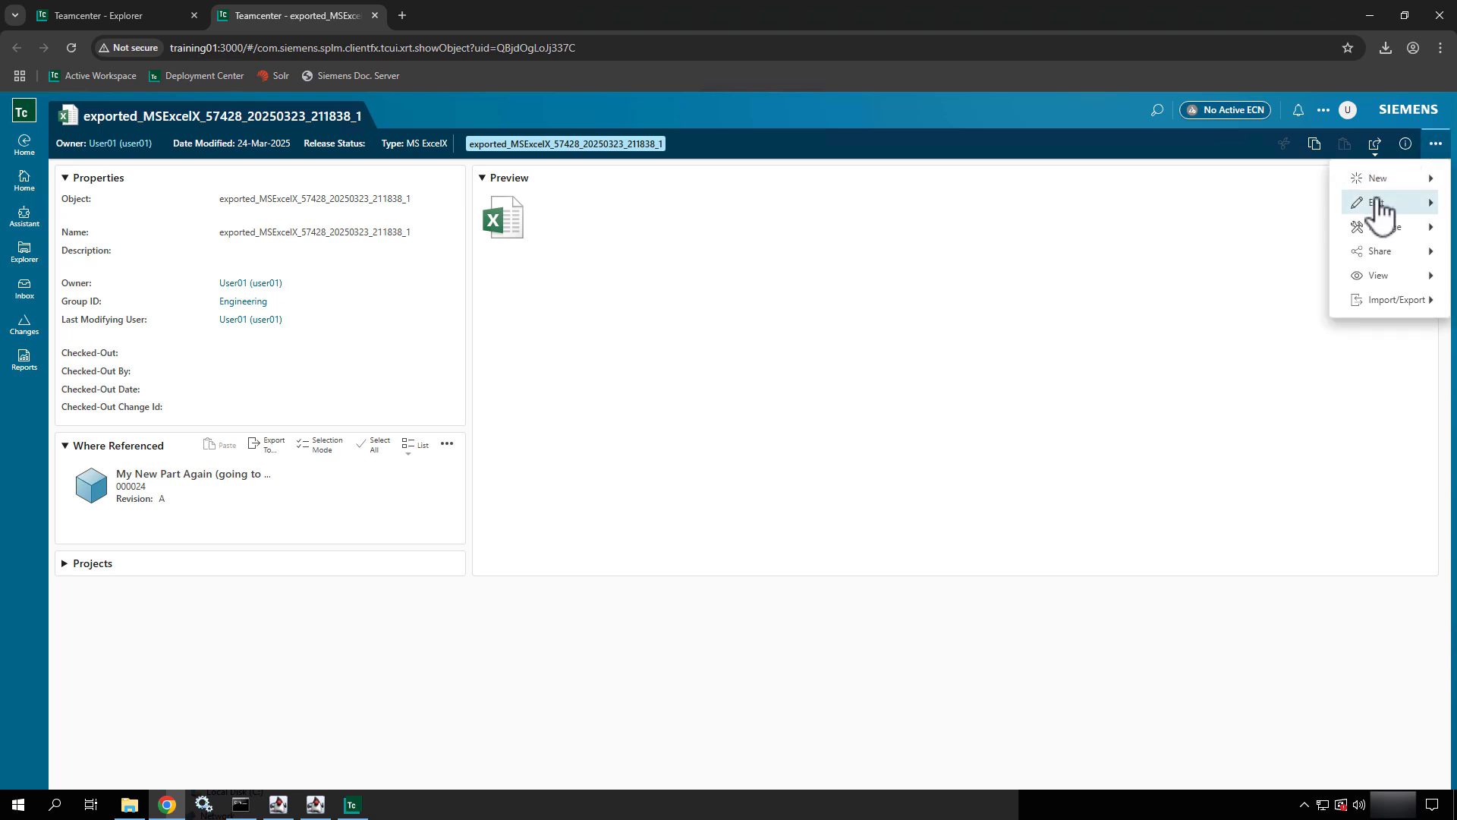
{"action": "left_click", "coordinate": [1376, 267]}
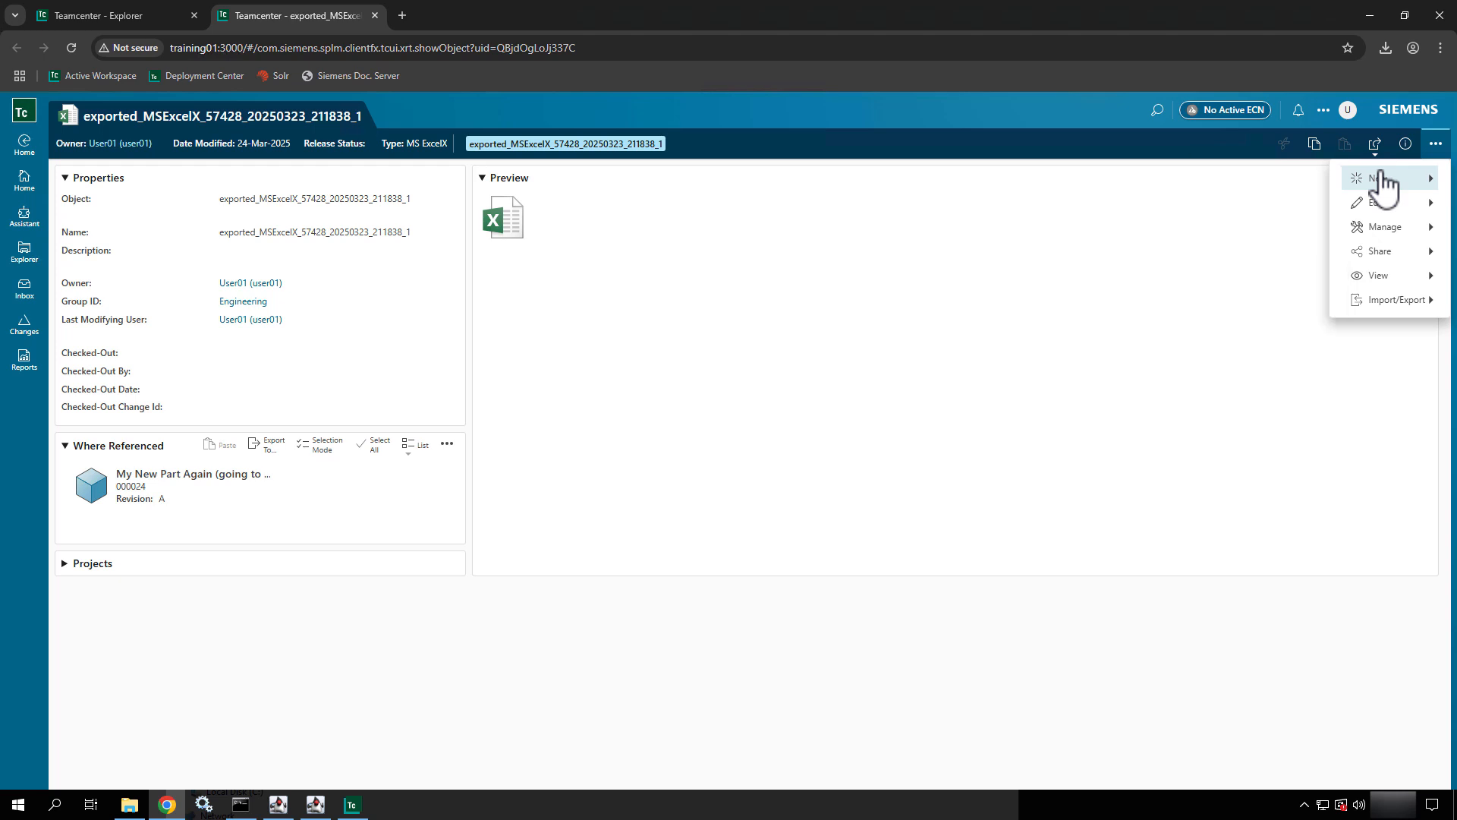
{"action": "mouse_move", "coordinate": [1382, 186]}
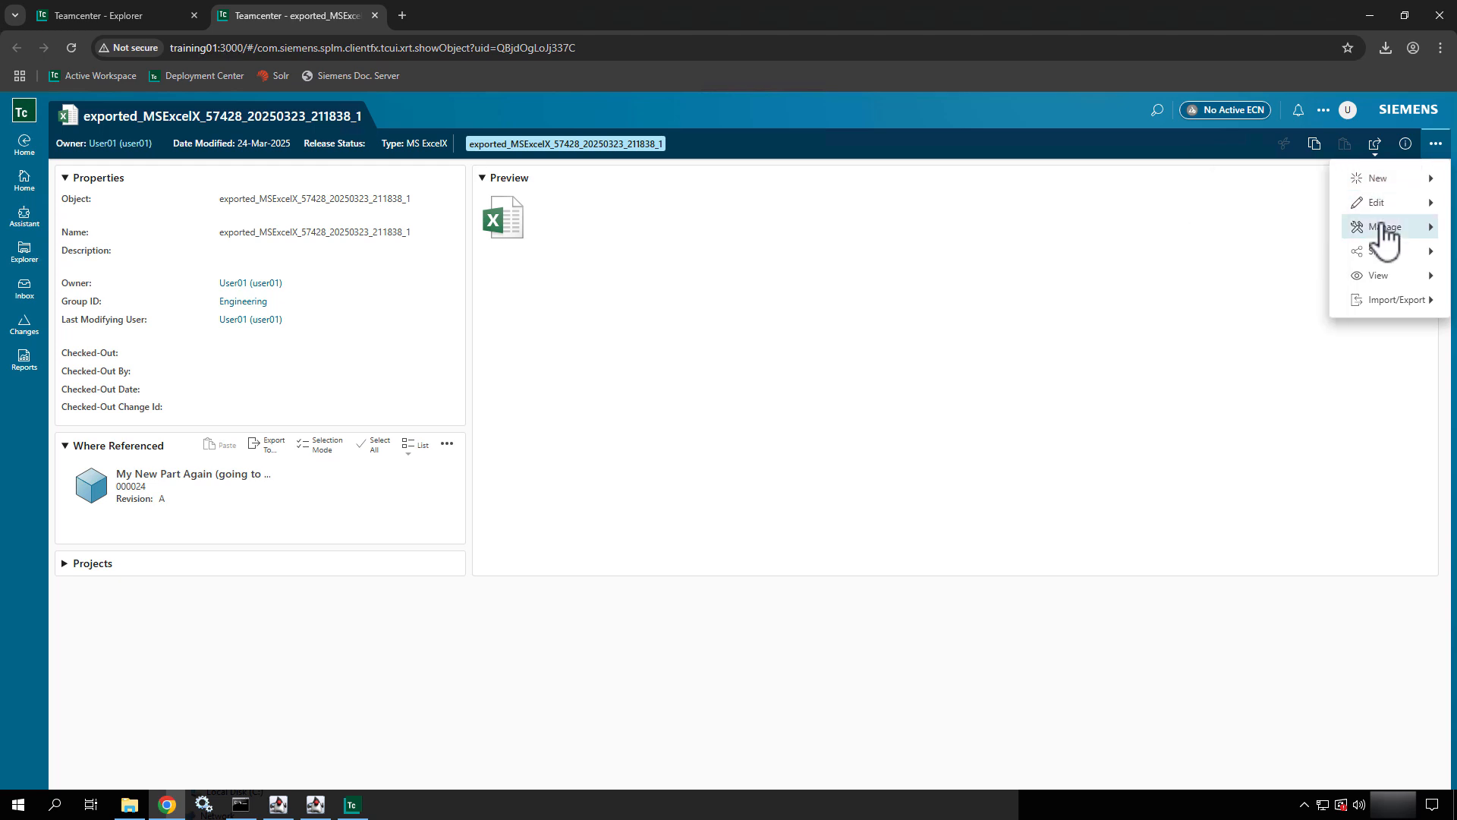
{"action": "mouse_move", "coordinate": [1385, 232]}
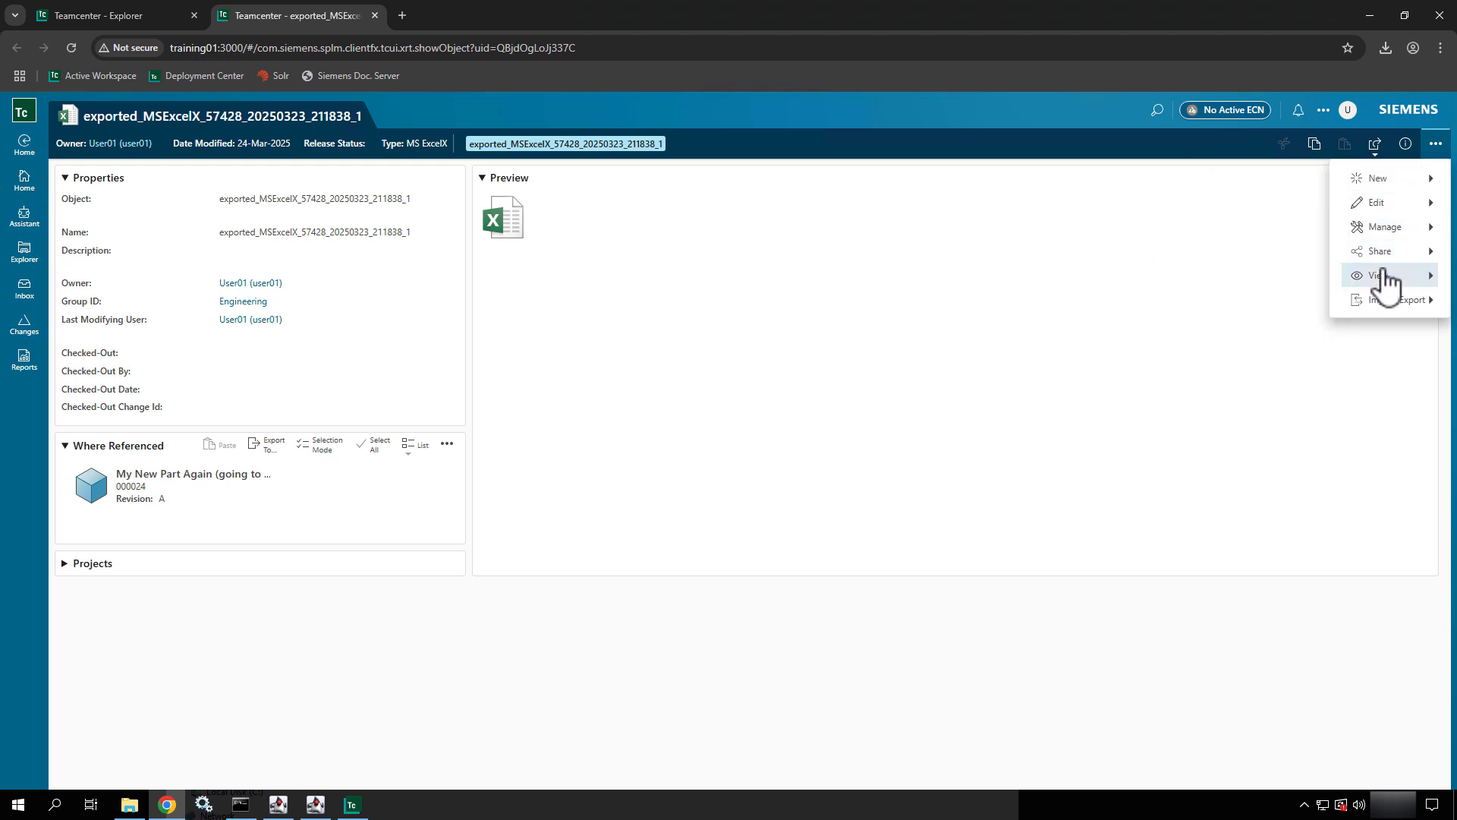
{"action": "mouse_move", "coordinate": [1384, 258]}
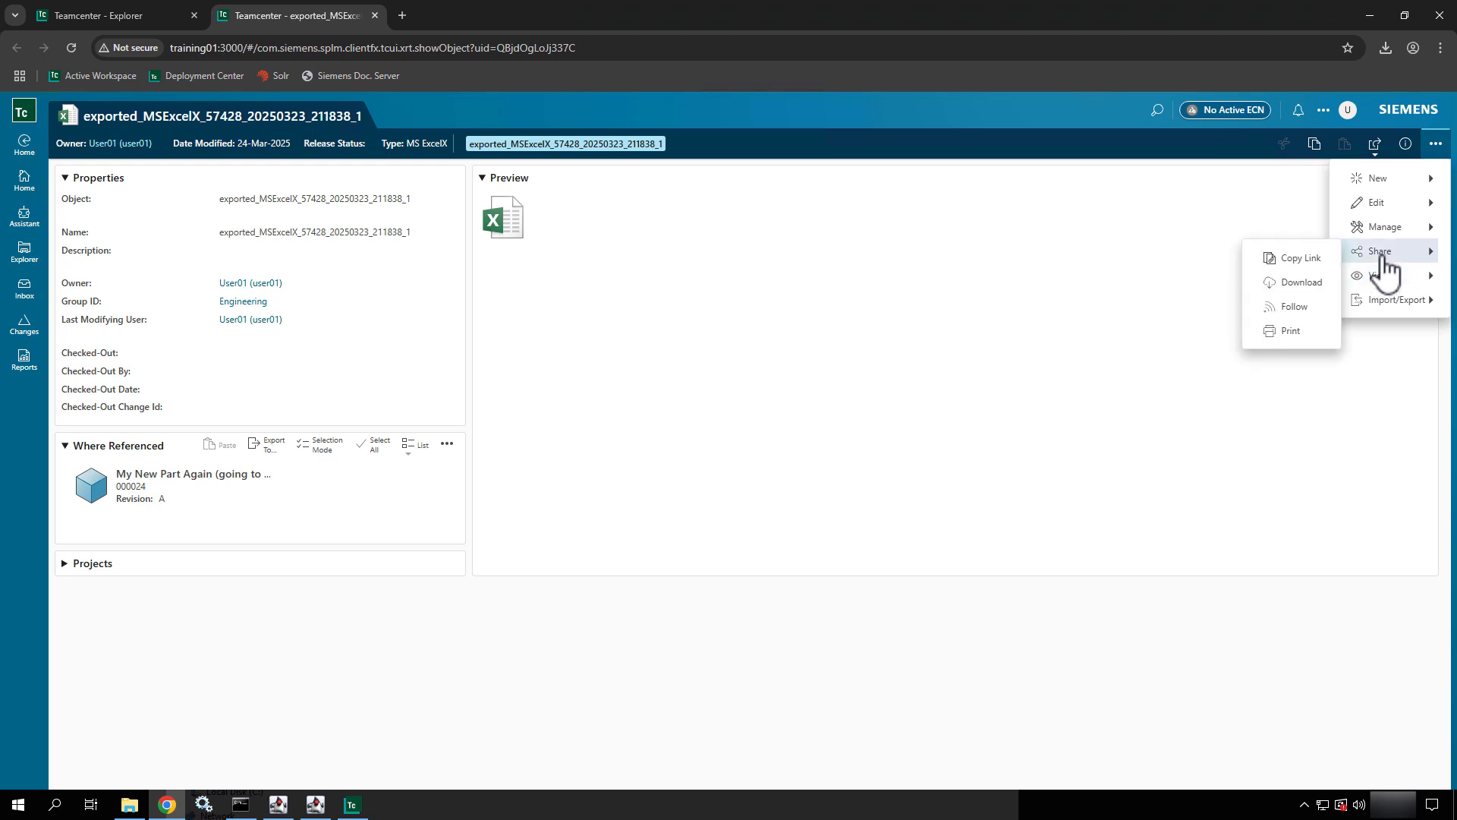
{"action": "left_click", "coordinate": [1286, 293]}
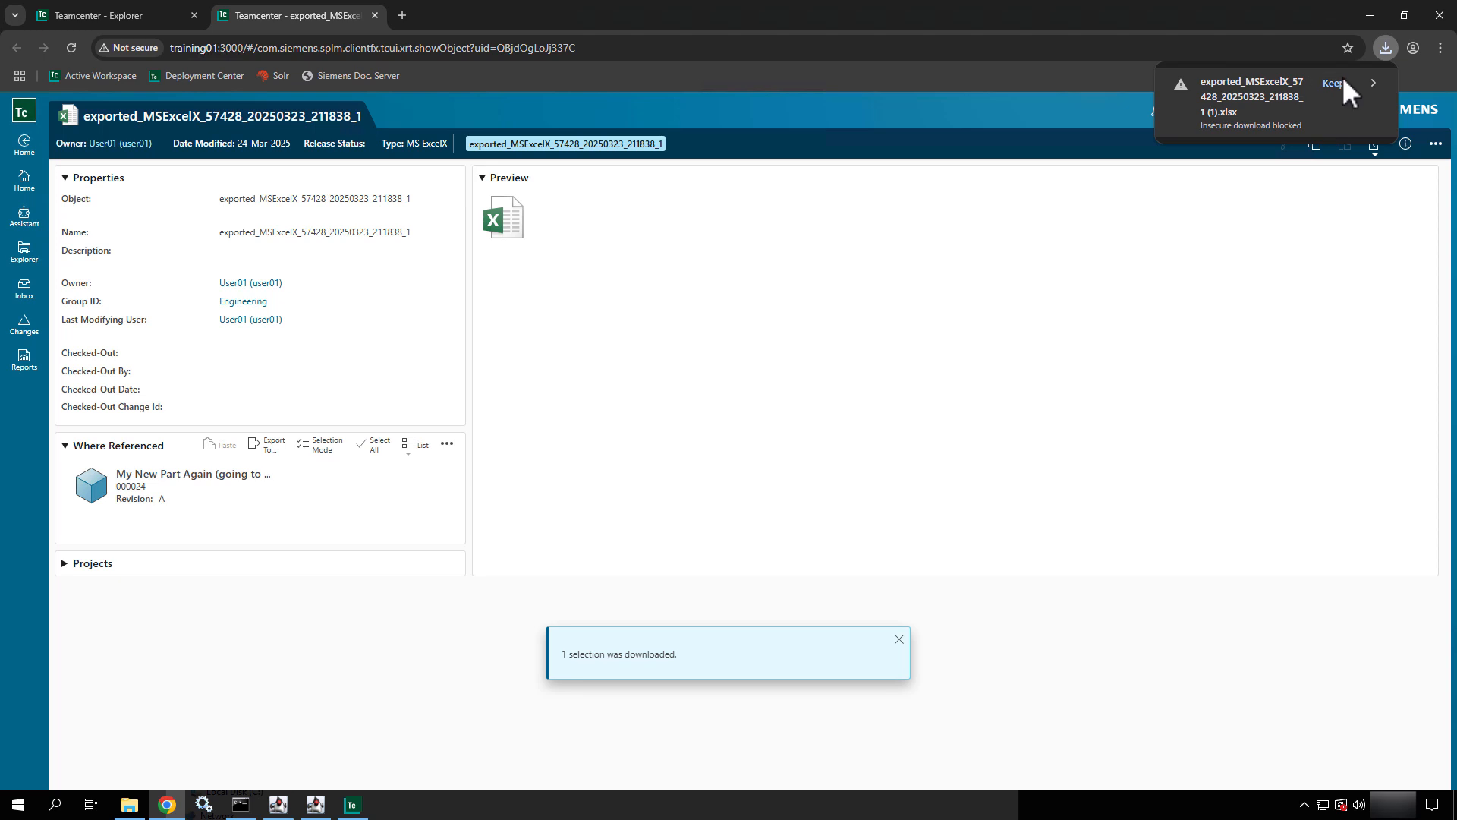
{"action": "left_click", "coordinate": [1338, 84]}
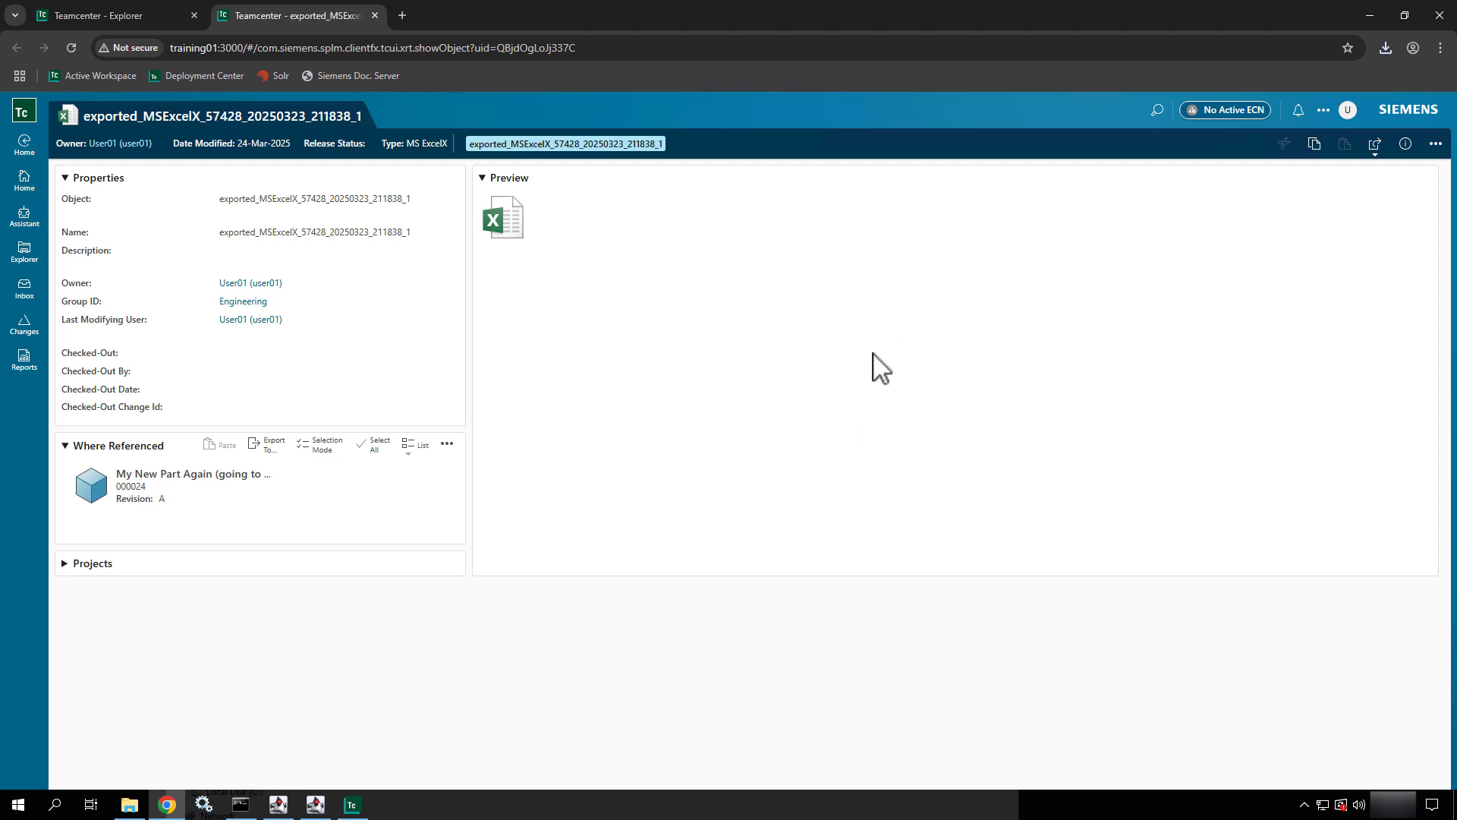
- Replace the dataset's file with exported_MSExcelX_60792_20250323_230308_1.xlsx from the Downloads folder
{"action": "left_click", "coordinate": [1436, 145]}
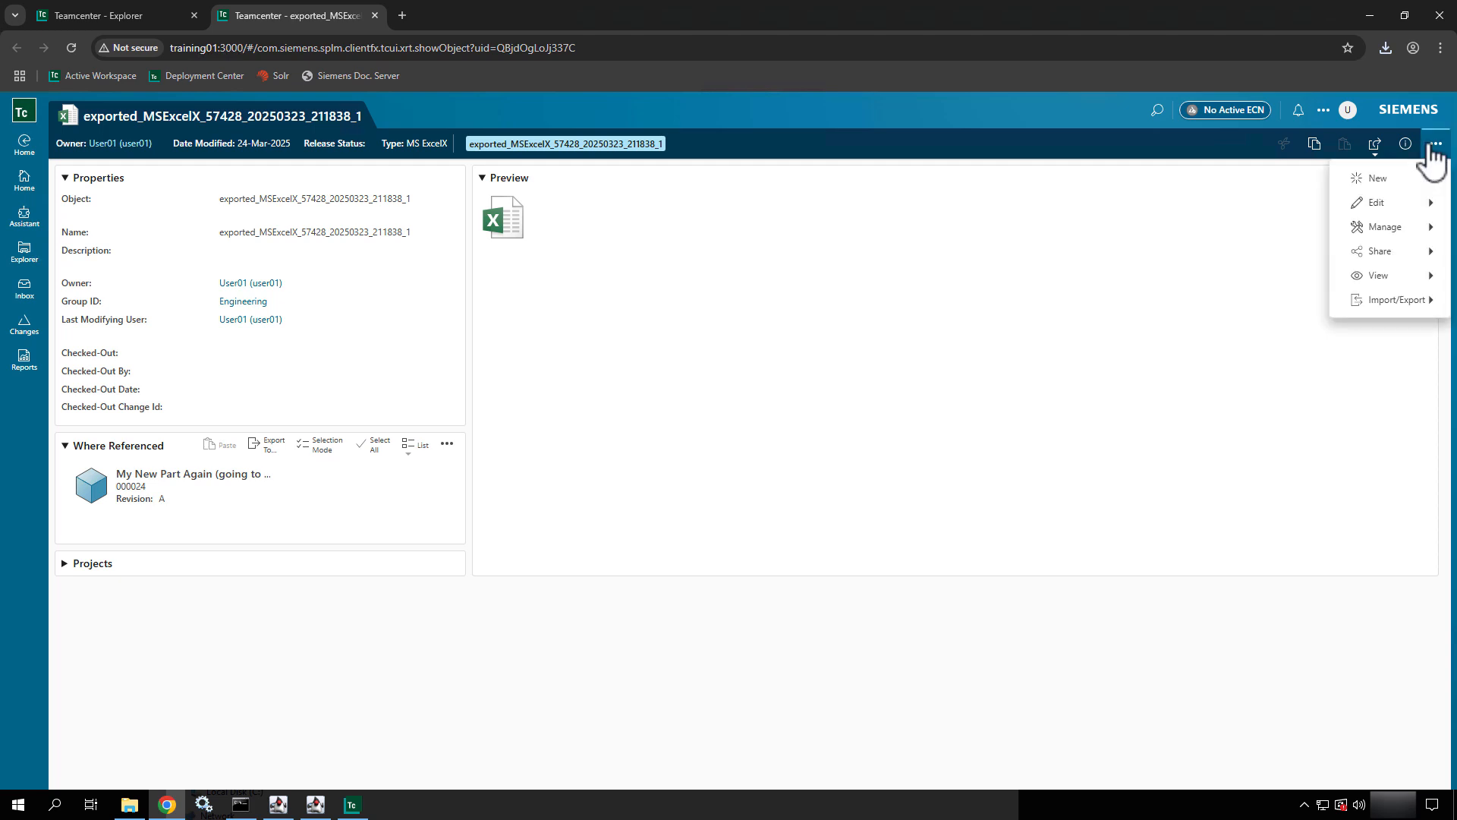
{"action": "left_click", "coordinate": [1376, 206]}
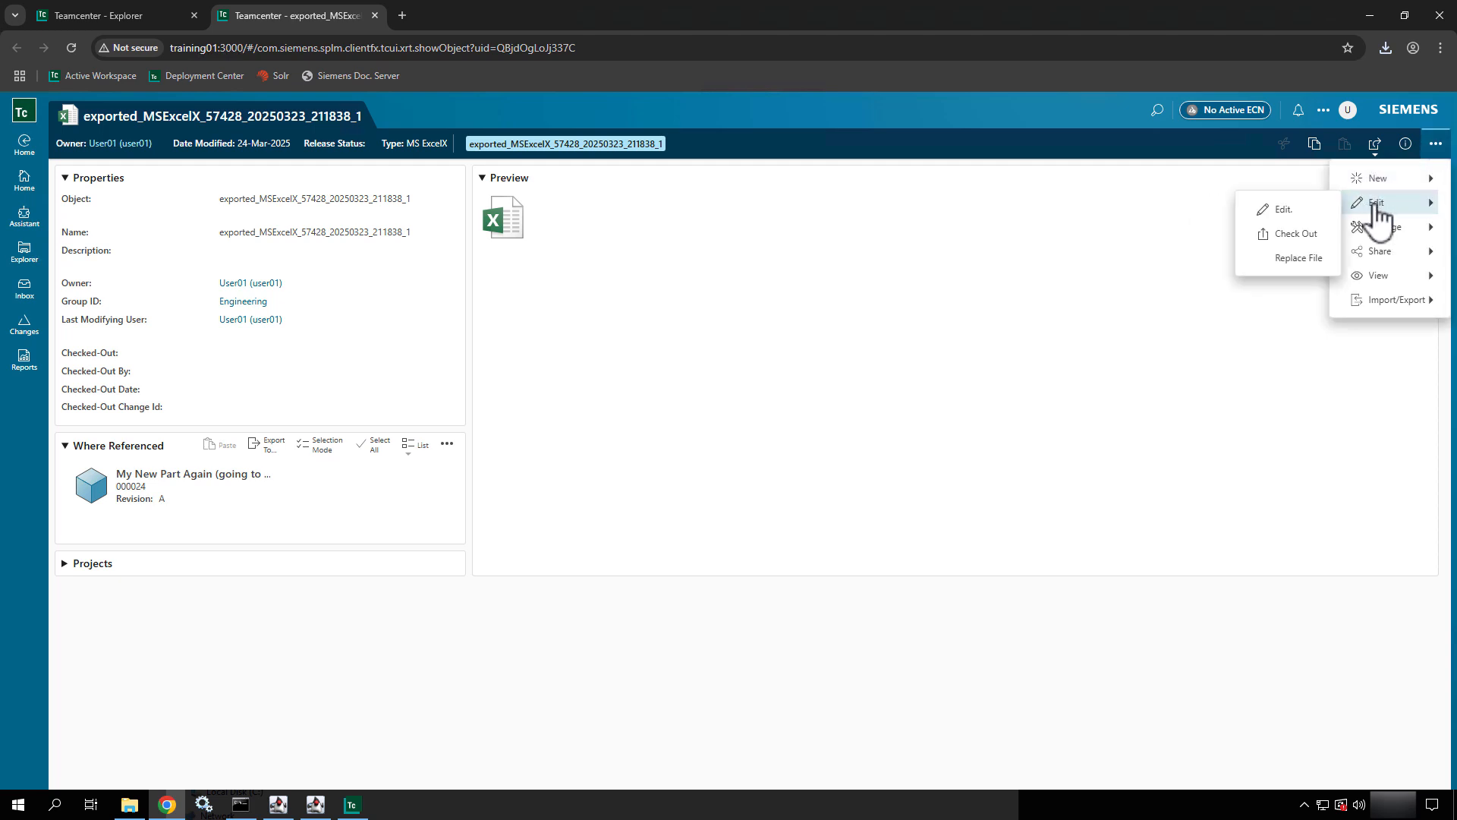
{"action": "left_click", "coordinate": [1300, 259]}
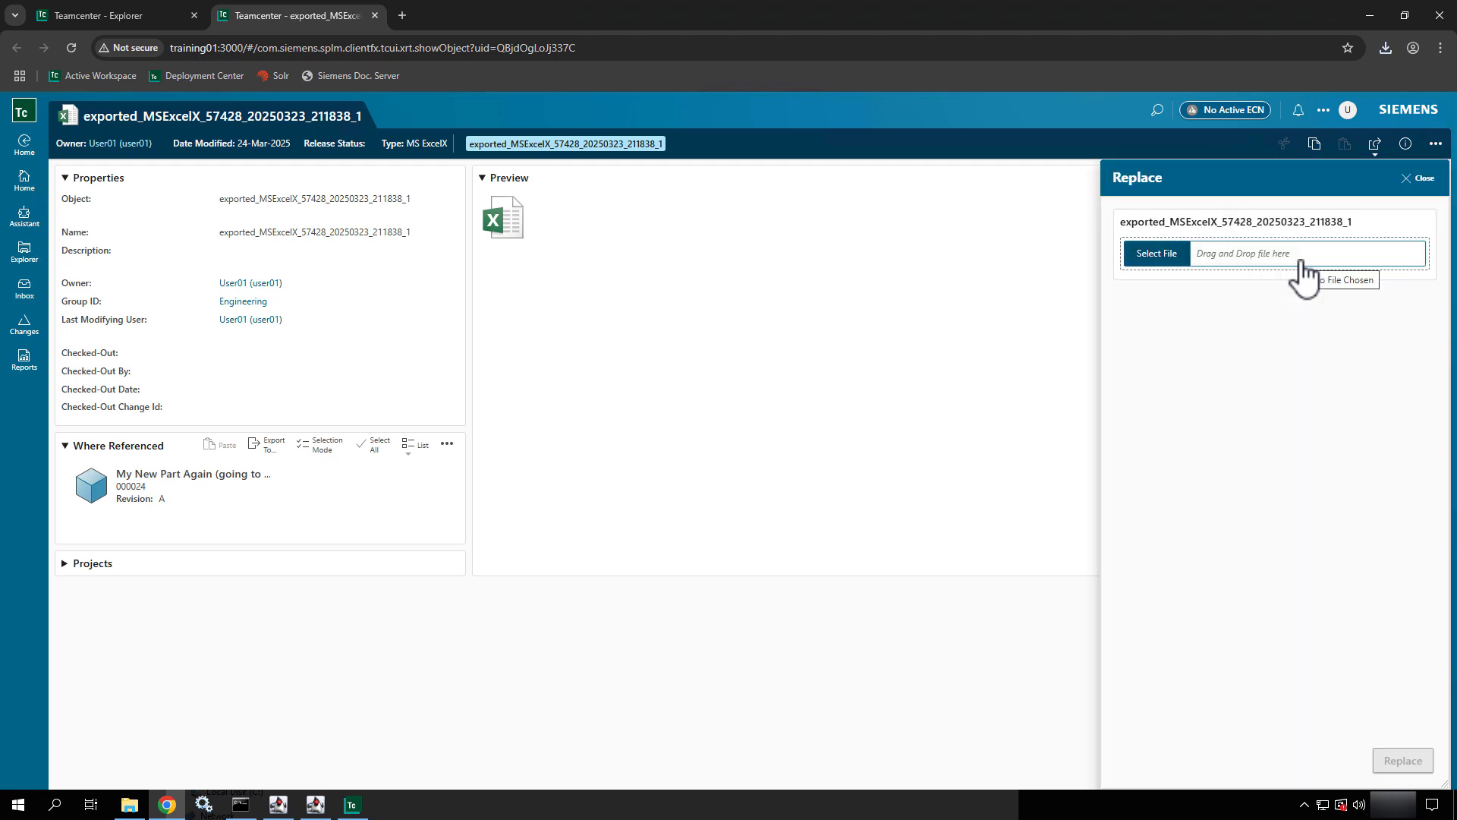
{"action": "left_click", "coordinate": [1158, 261]}
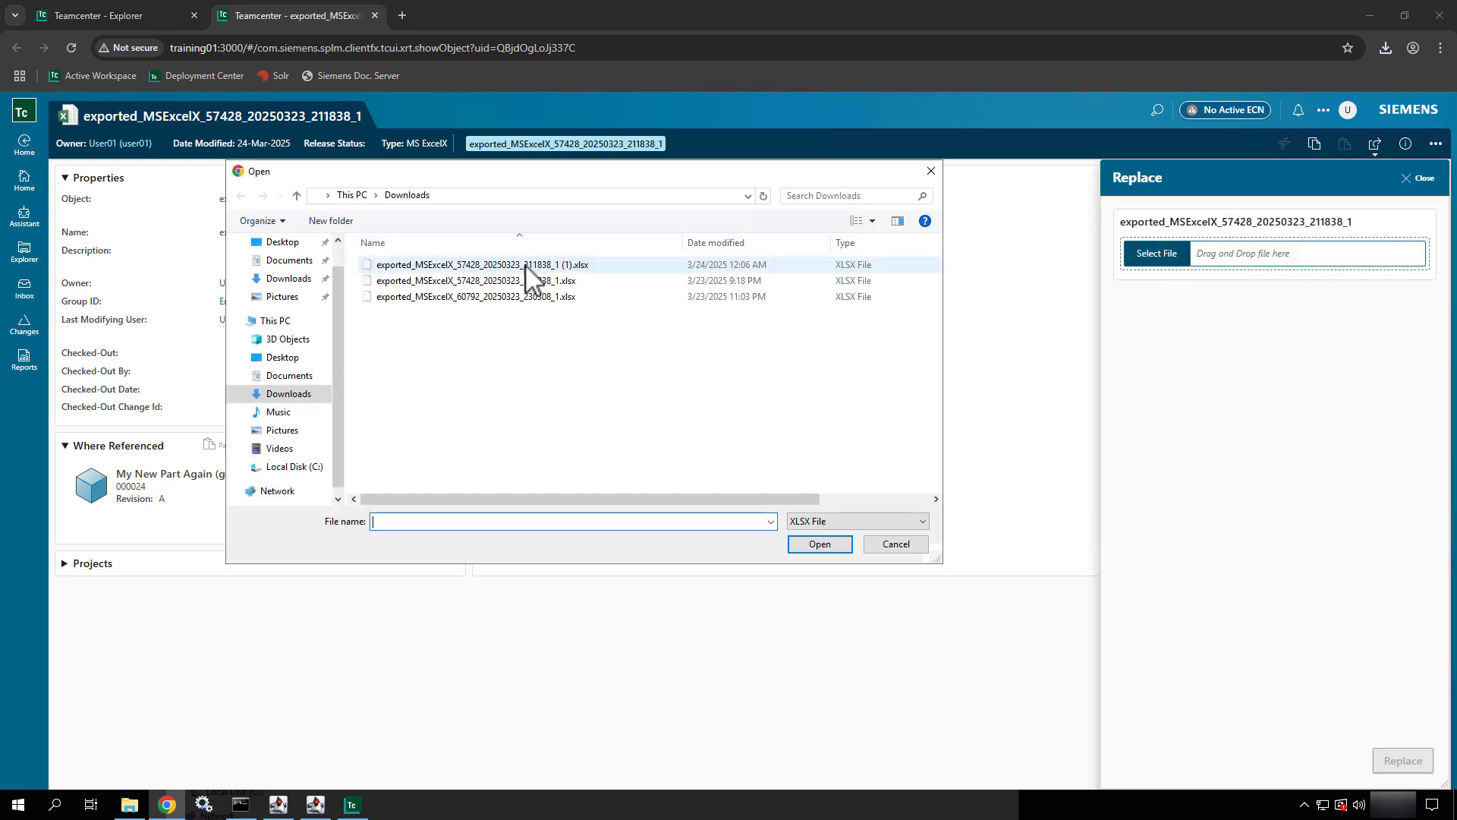
{"action": "left_click", "coordinate": [425, 296]}
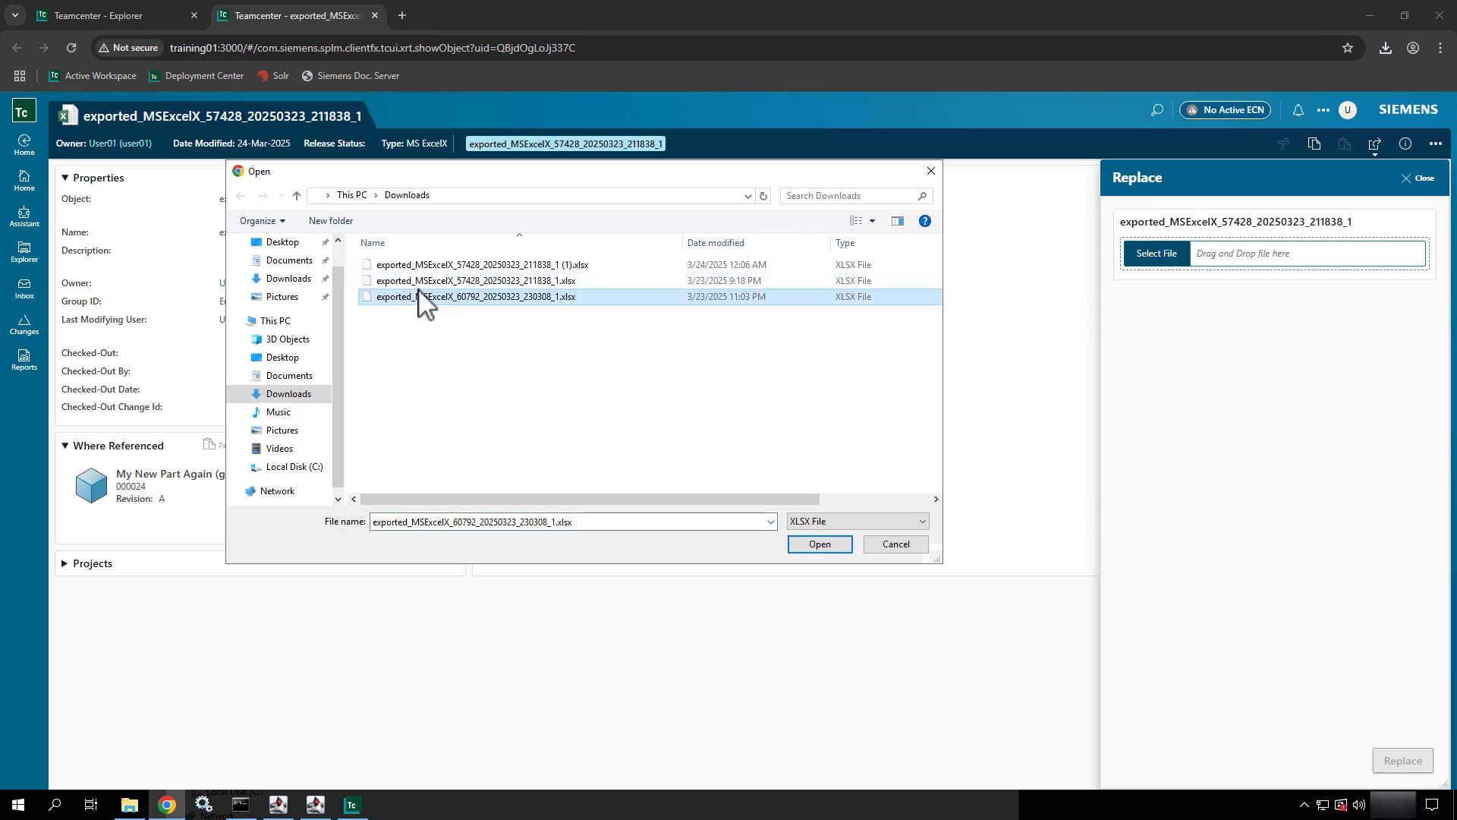
{"action": "left_click", "coordinate": [819, 544]}
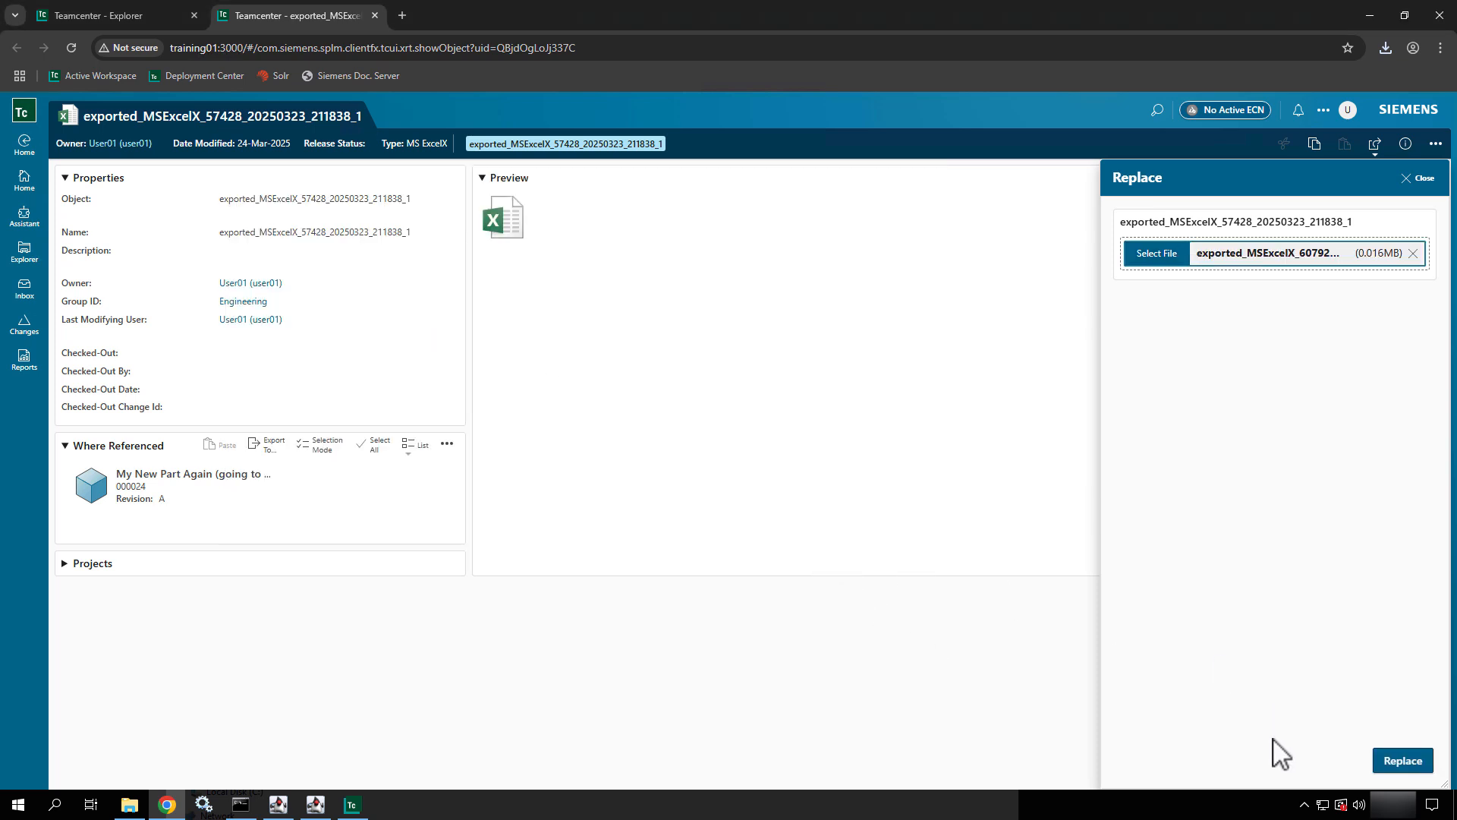
{"action": "left_click", "coordinate": [1383, 761]}
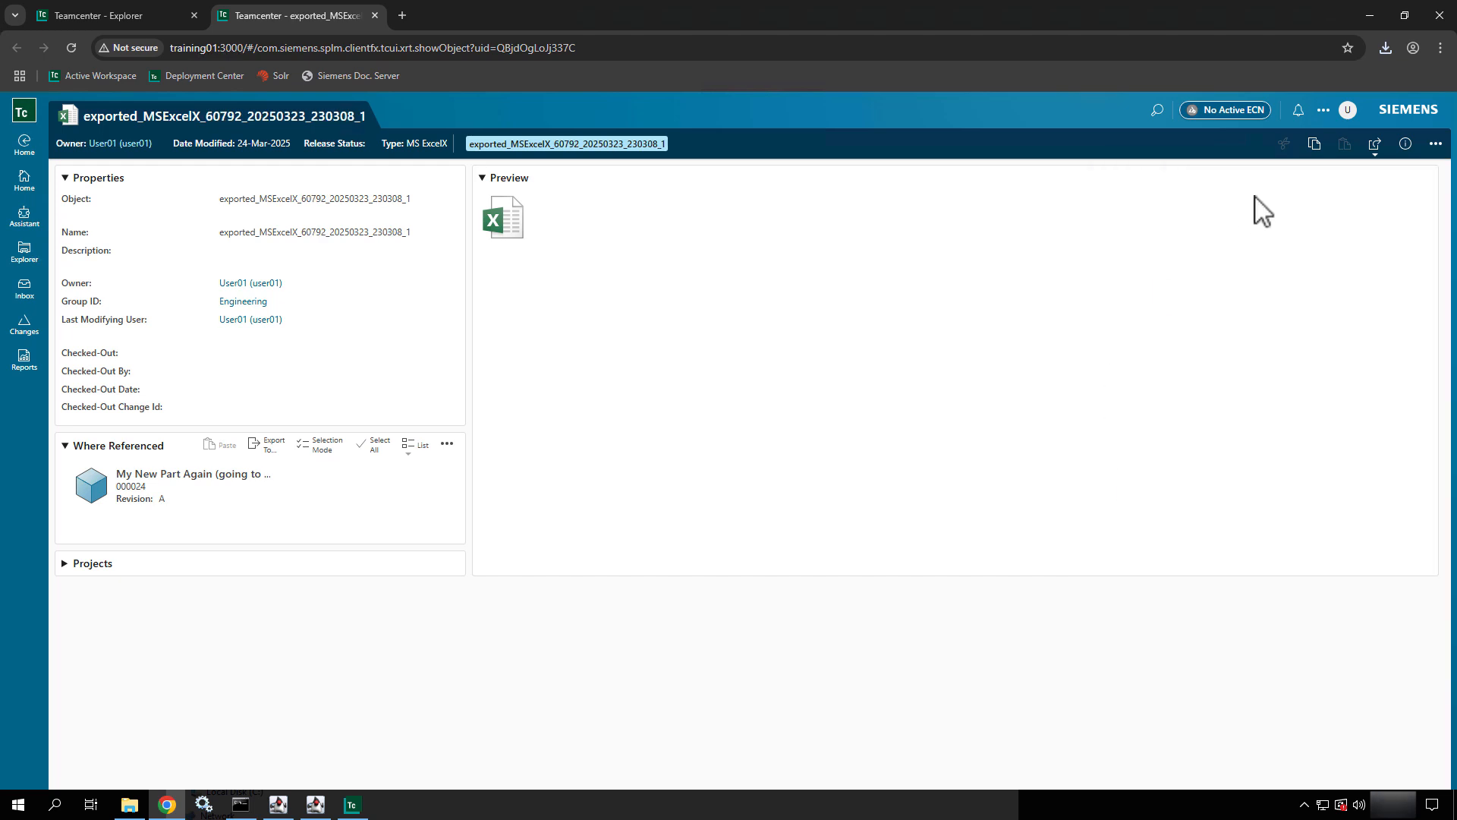
- Show the dataset's versions and examine the summary and named references of versions 2 and 1
{"action": "left_click", "coordinate": [1435, 144]}
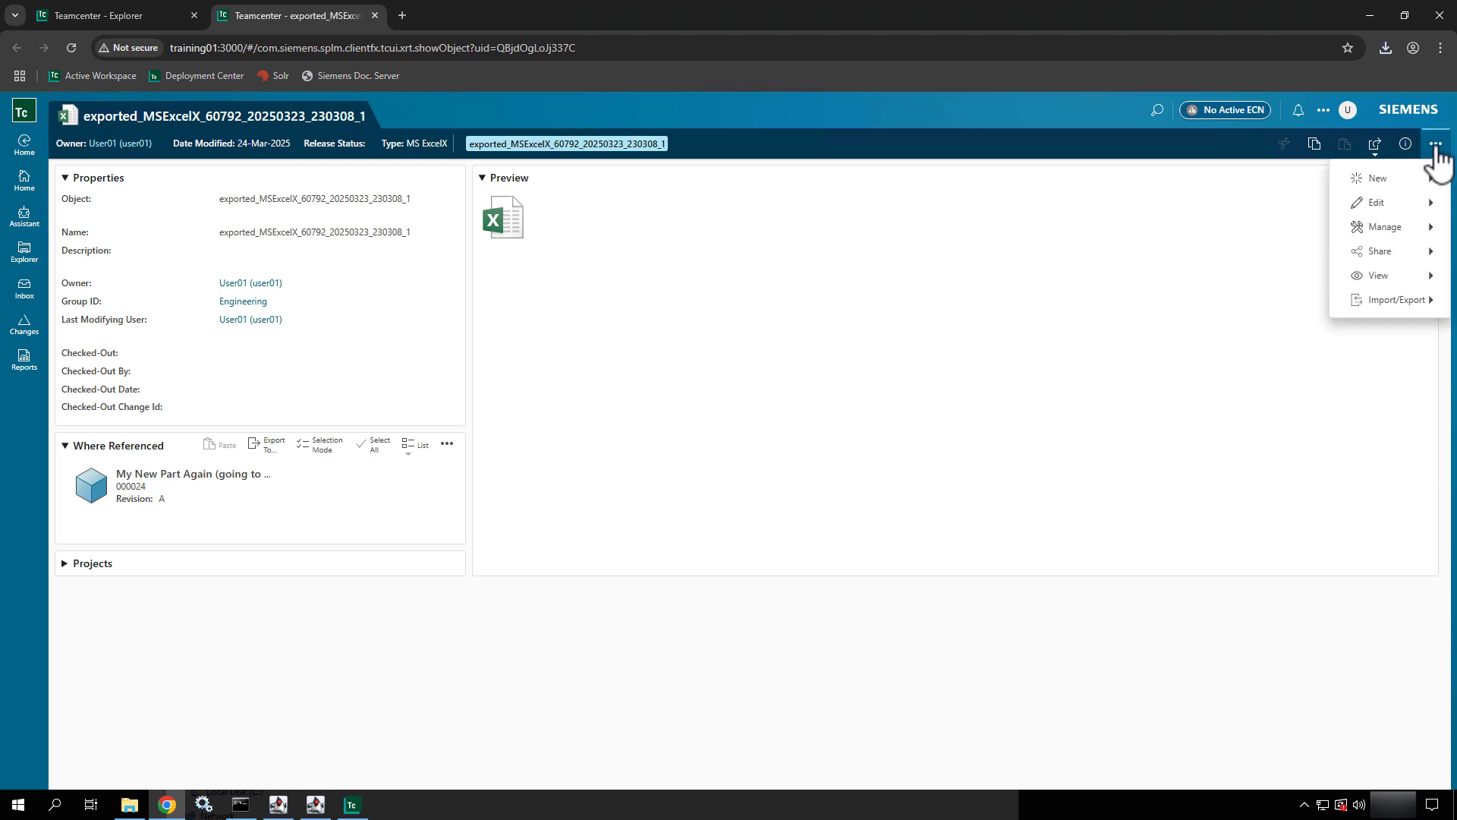
{"action": "left_click", "coordinate": [1389, 289]}
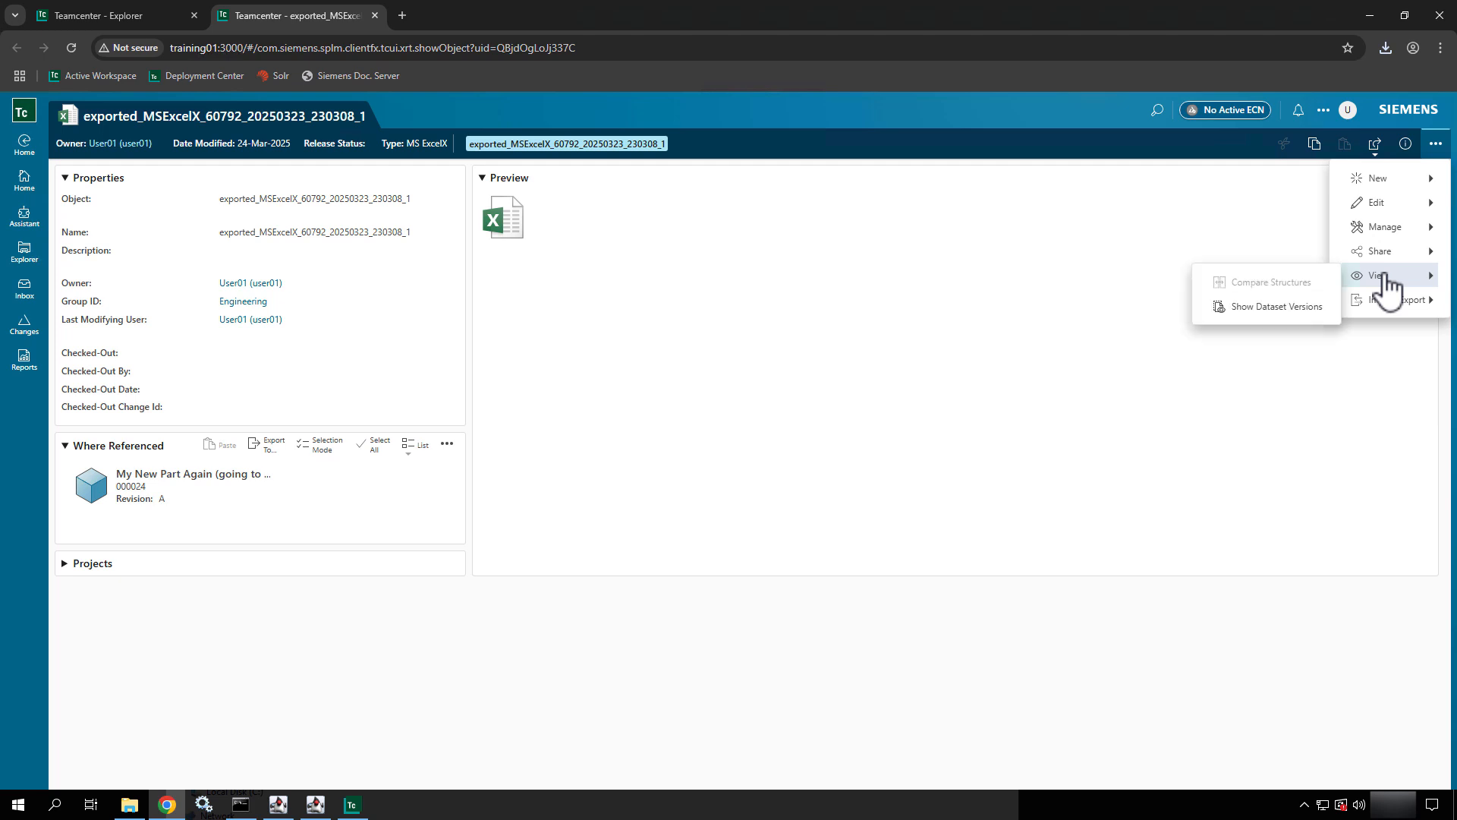
{"action": "left_click", "coordinate": [1271, 311]}
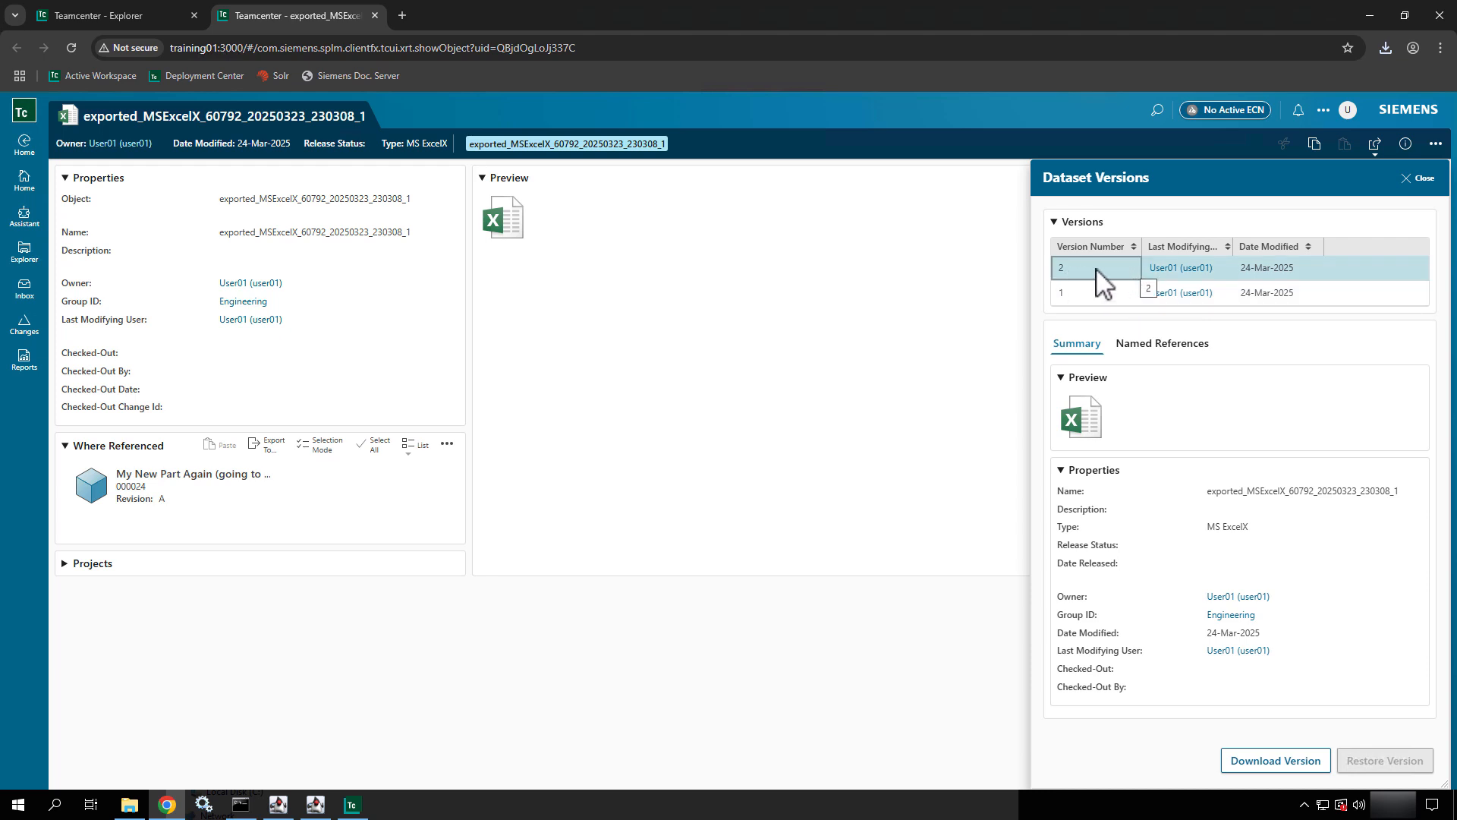
{"action": "left_click", "coordinate": [1098, 294]}
{"action": "left_click", "coordinate": [1186, 363]}
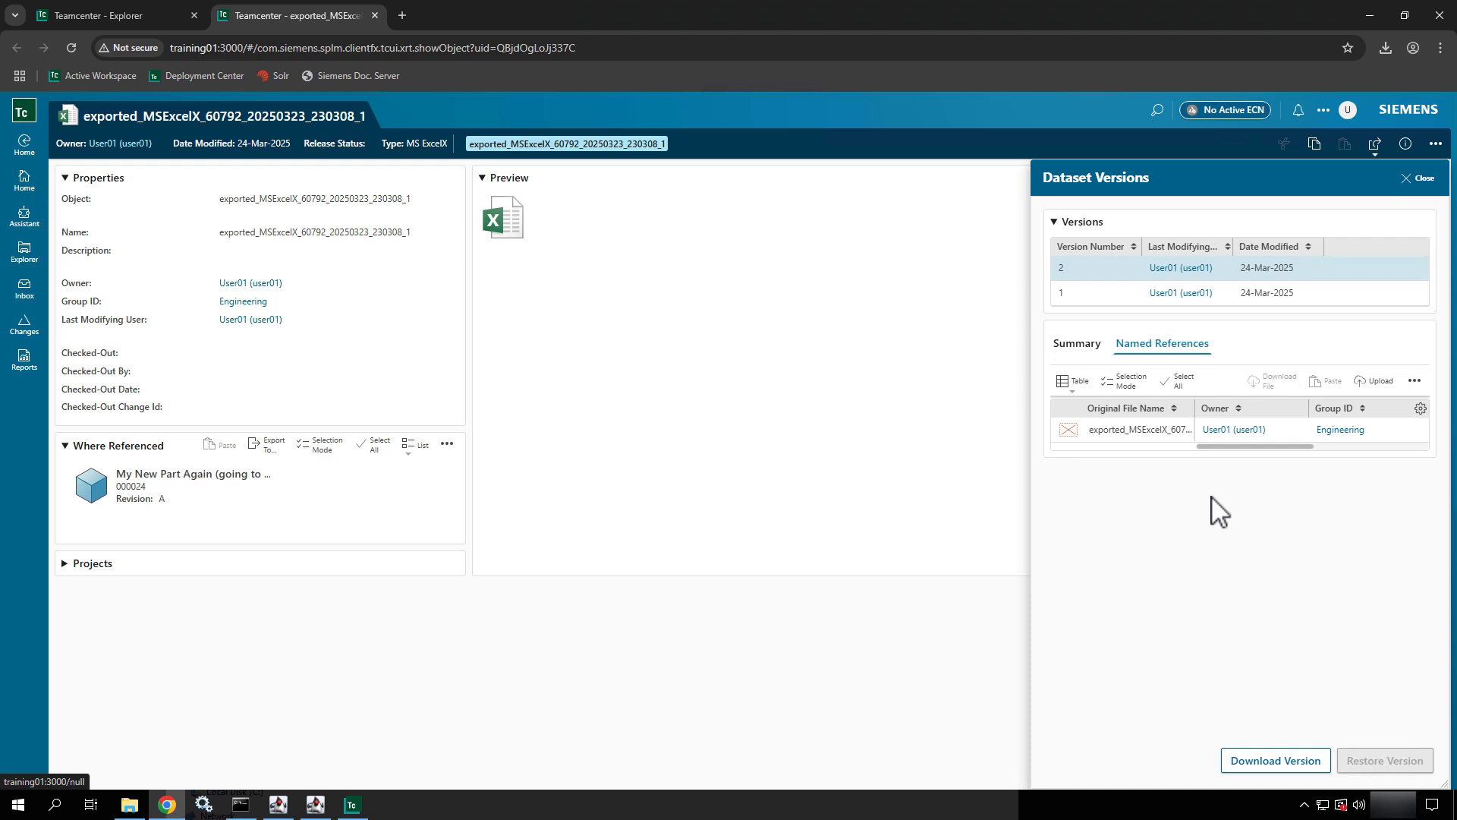
{"action": "left_click", "coordinate": [1158, 438]}
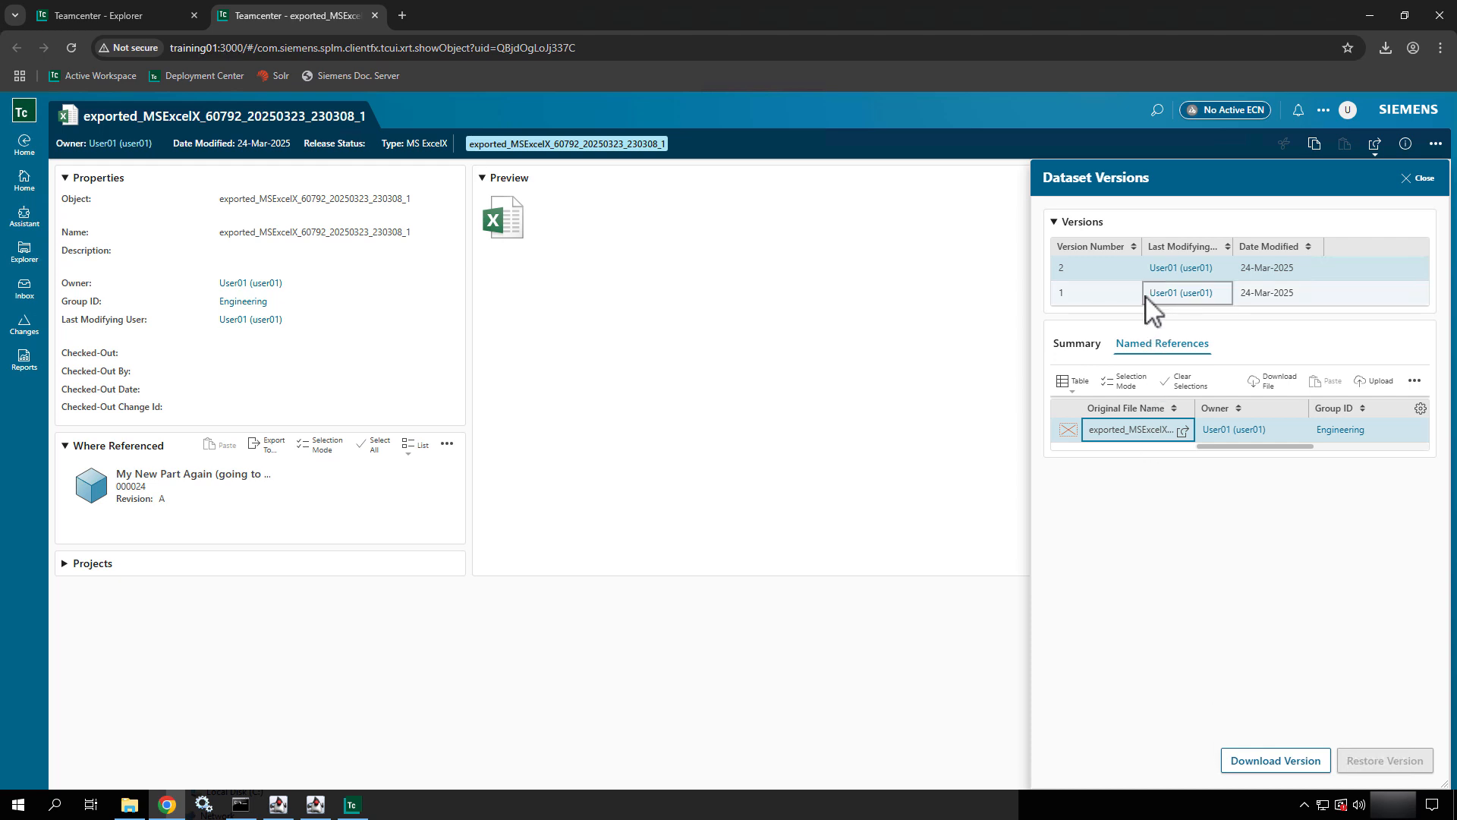
{"action": "left_click", "coordinate": [1089, 295]}
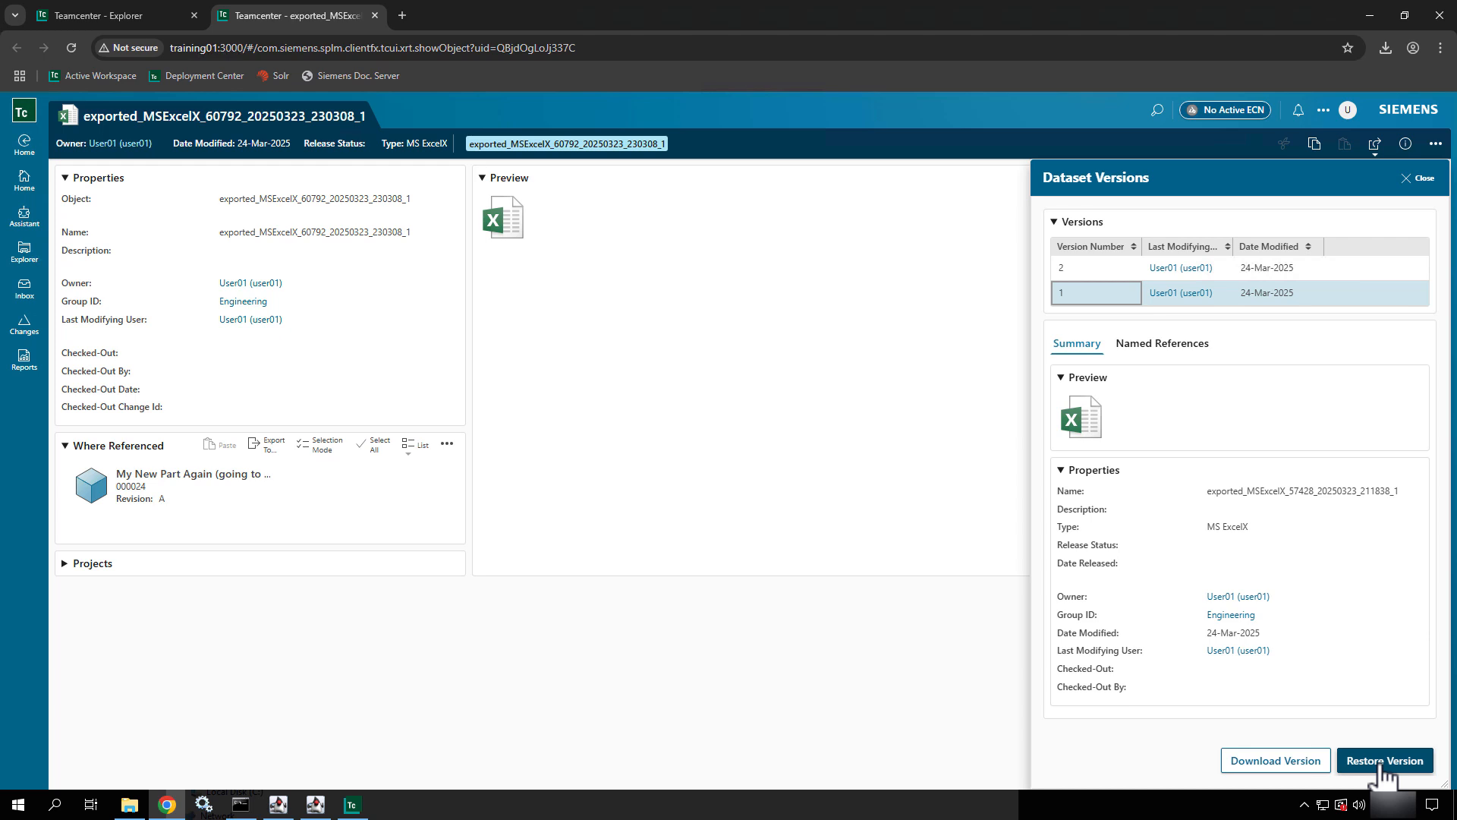
{"action": "left_click", "coordinate": [1425, 182]}
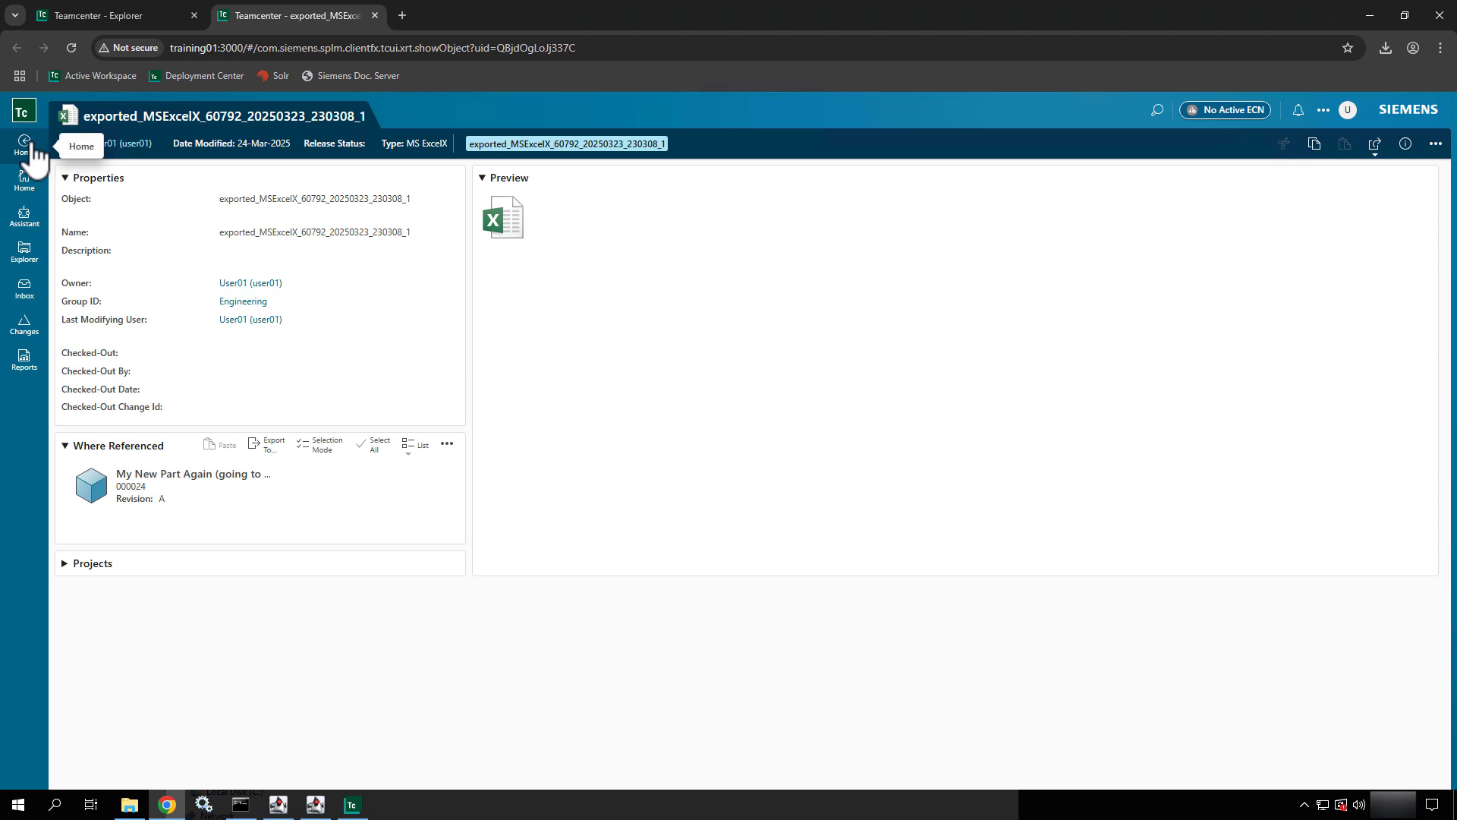
- Go to the Explorer and start adding a new object of type Part to the Home folder
{"action": "left_click", "coordinate": [25, 182]}
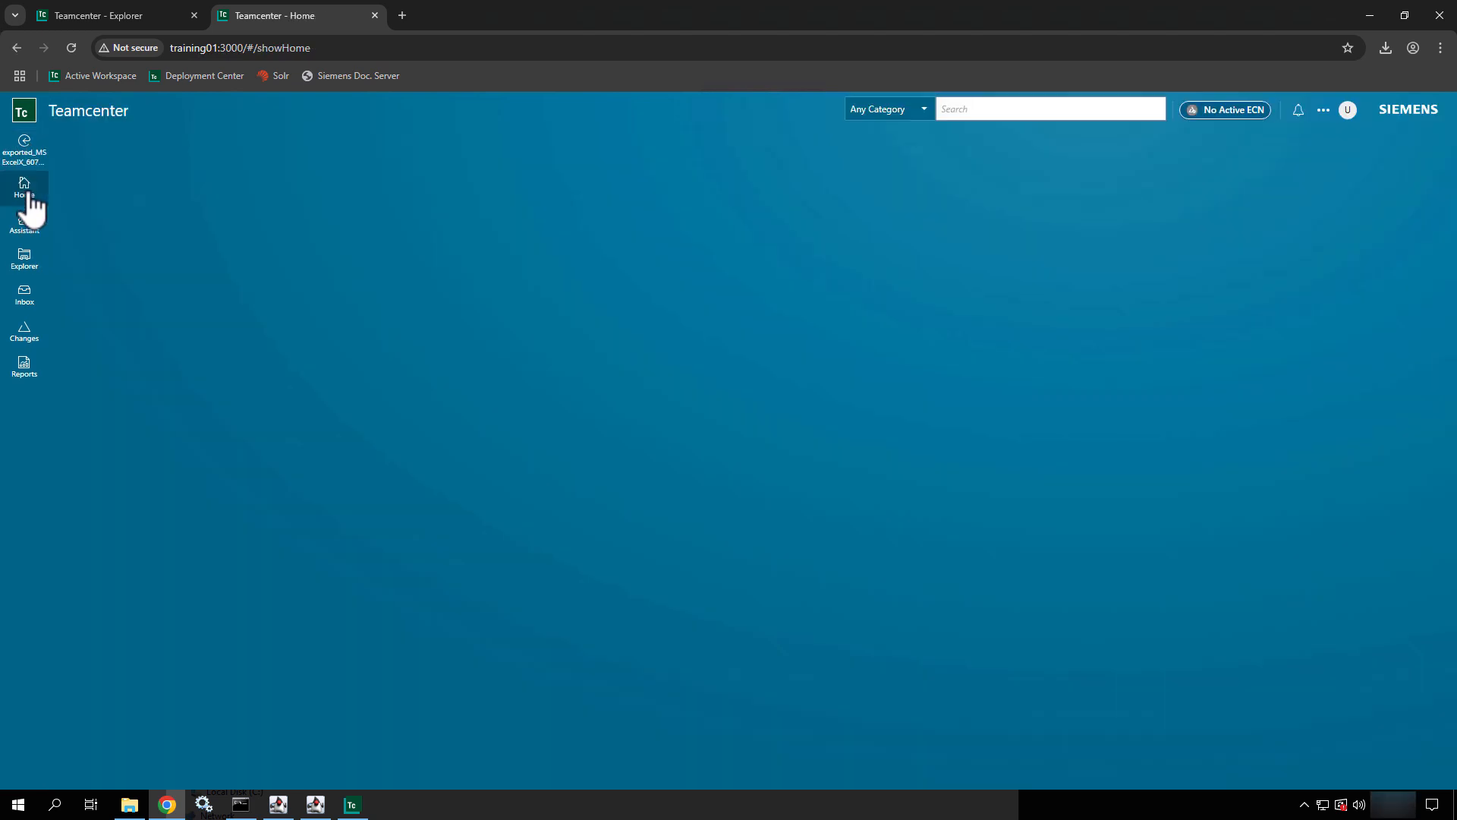
{"action": "left_click", "coordinate": [25, 265]}
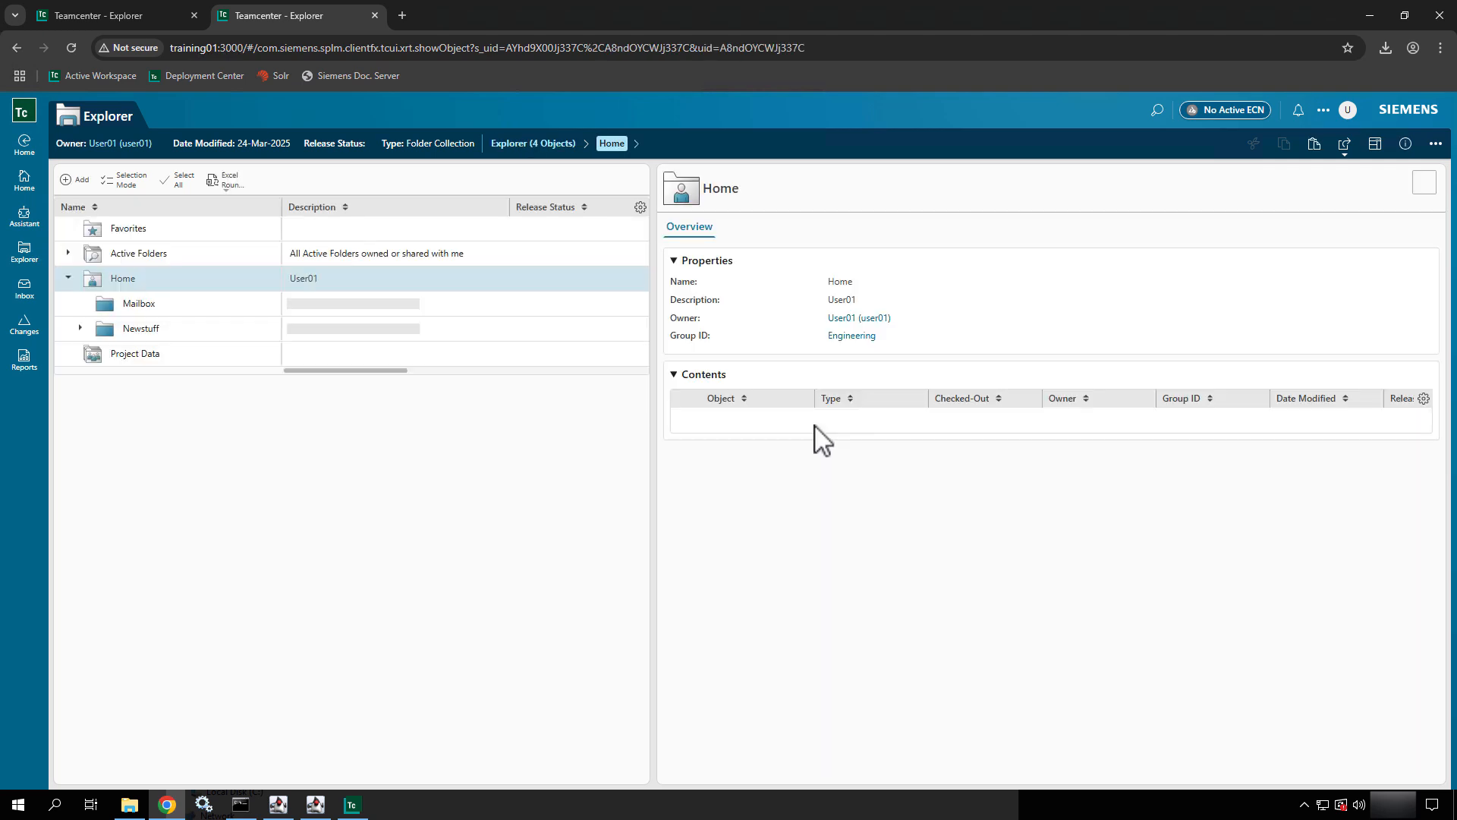
{"action": "left_click", "coordinate": [1442, 144]}
{"action": "left_click", "coordinate": [1376, 186]}
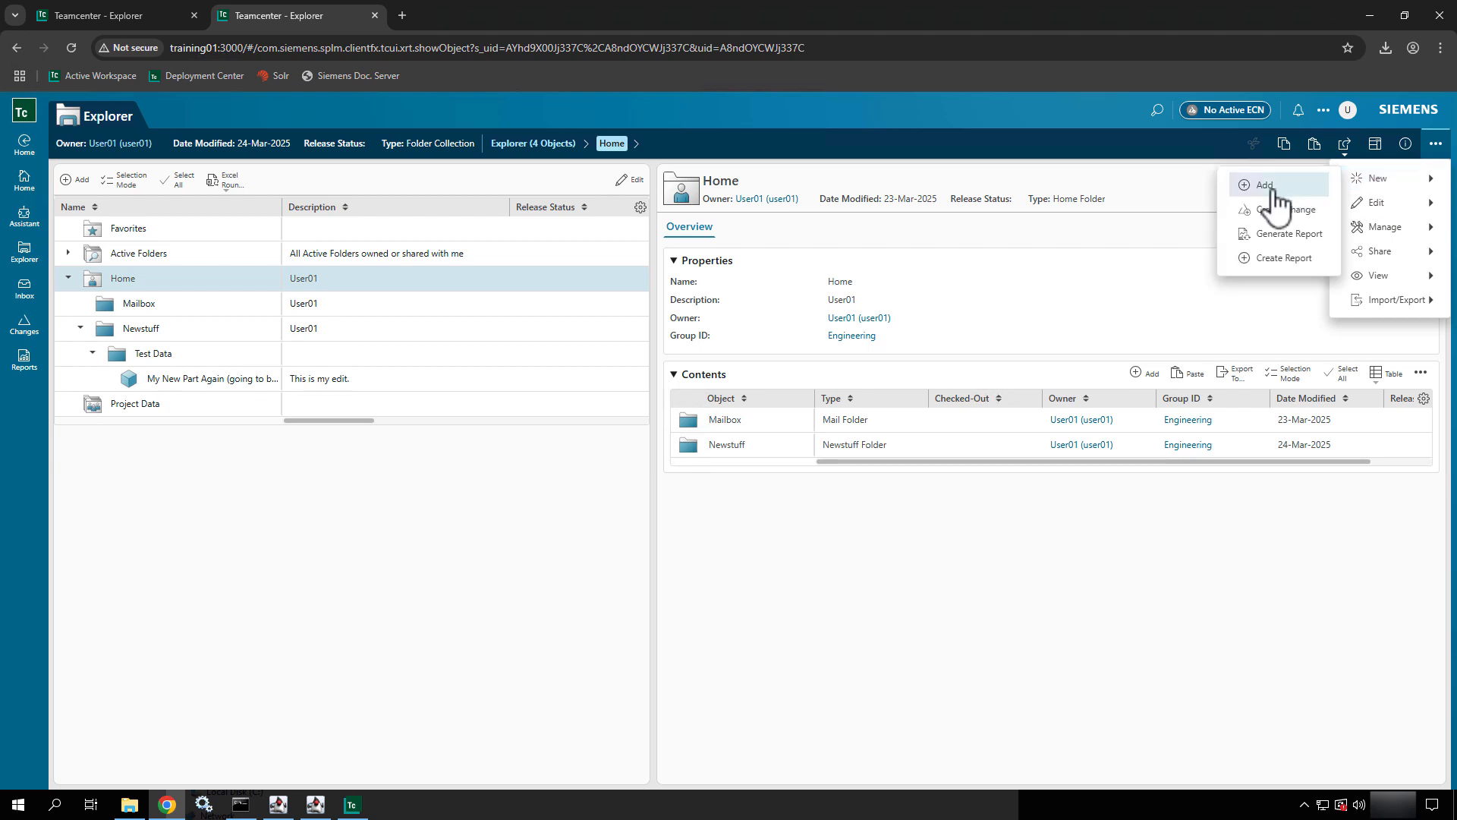
{"action": "left_click", "coordinate": [1276, 192]}
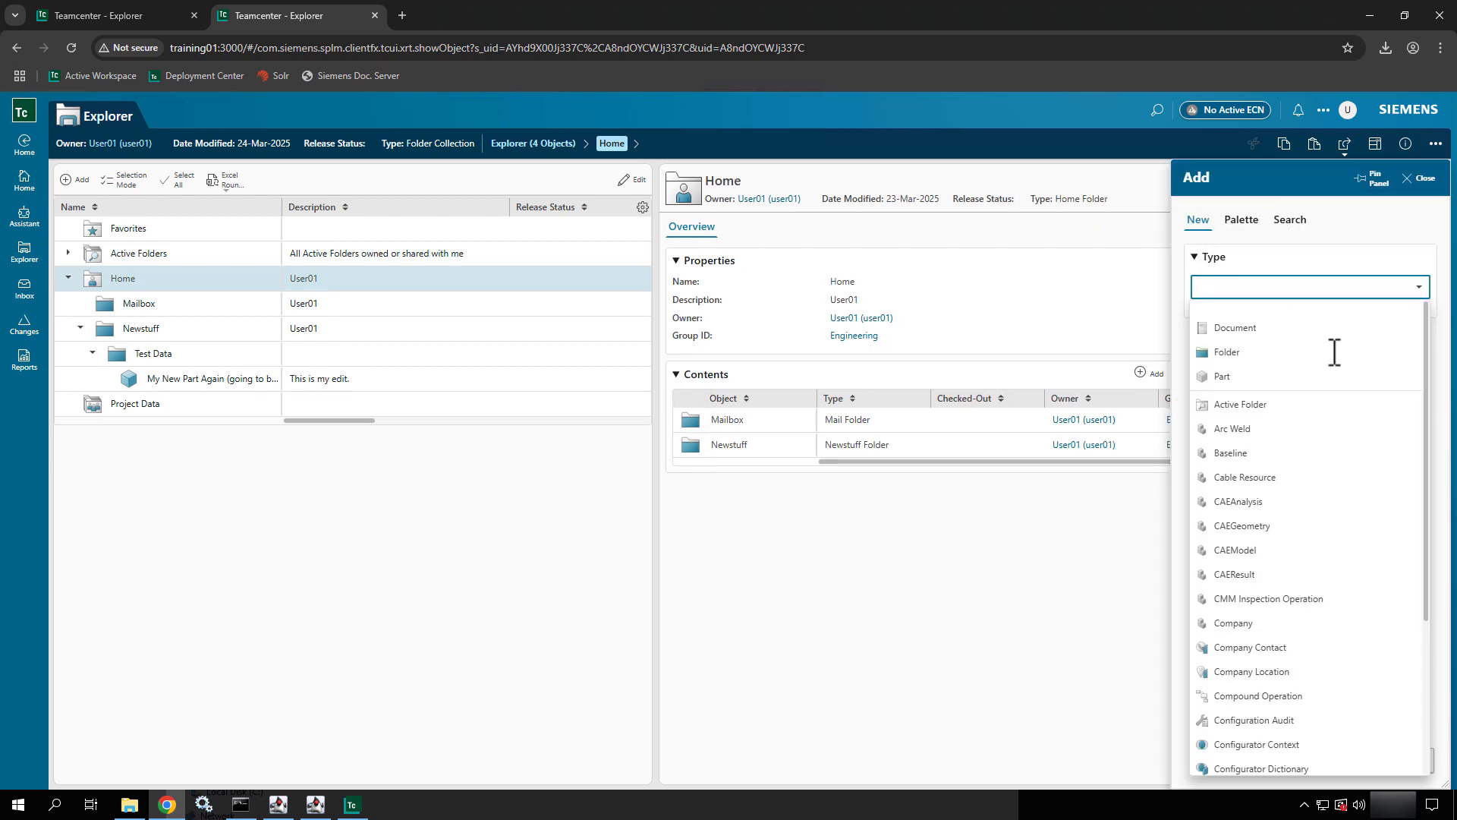
{"action": "left_click", "coordinate": [1233, 377]}
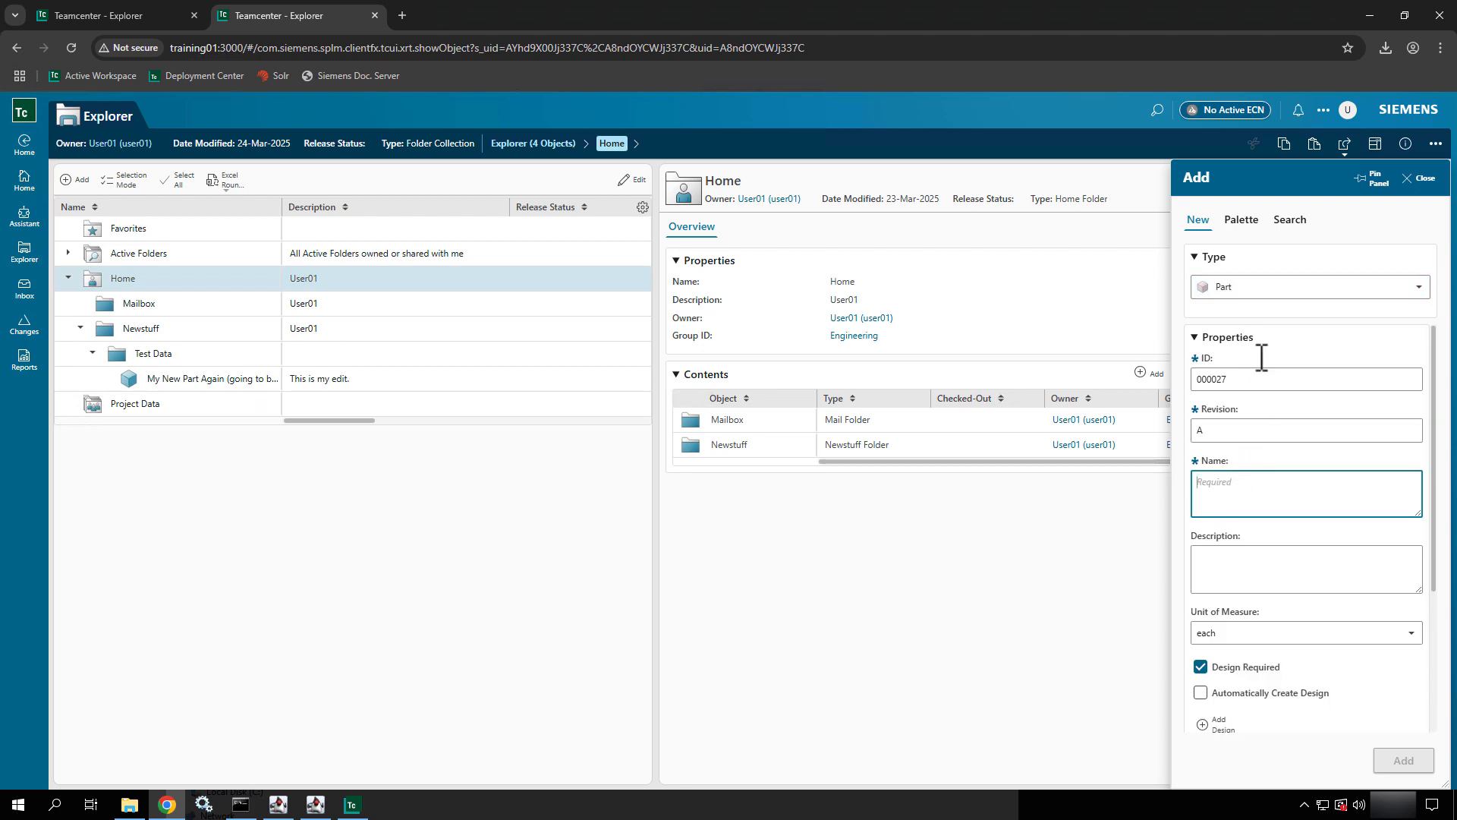
- Name the new part Bolt For Assembly, keeping its proposed ID and revision
{"action": "left_click_drag", "start_coordinate": [1257, 379], "coordinate": [1171, 387]}
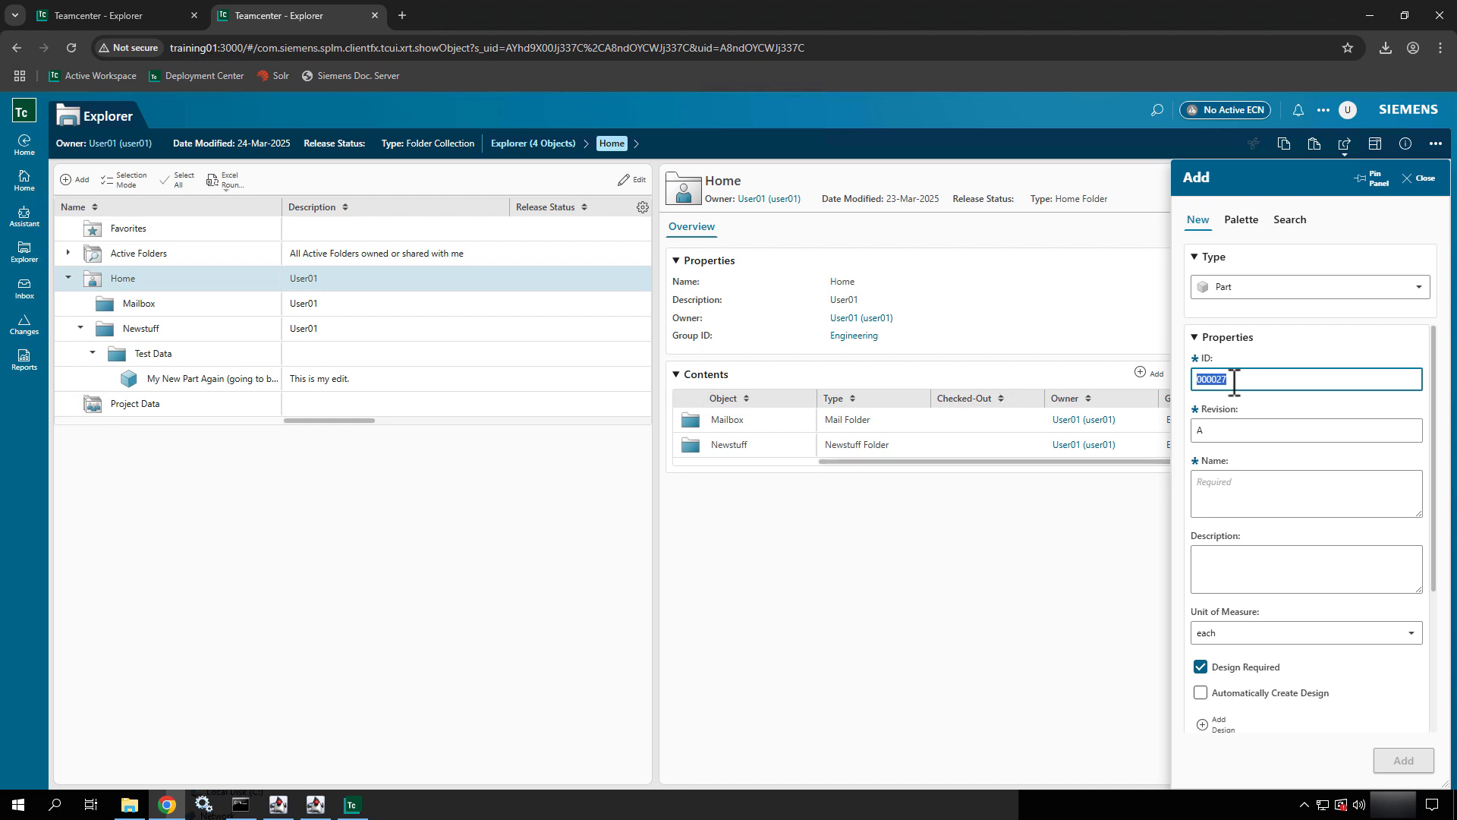
{"action": "left_click_drag", "start_coordinate": [1235, 382], "coordinate": [1191, 381]}
{"action": "left_click", "coordinate": [1232, 437]}
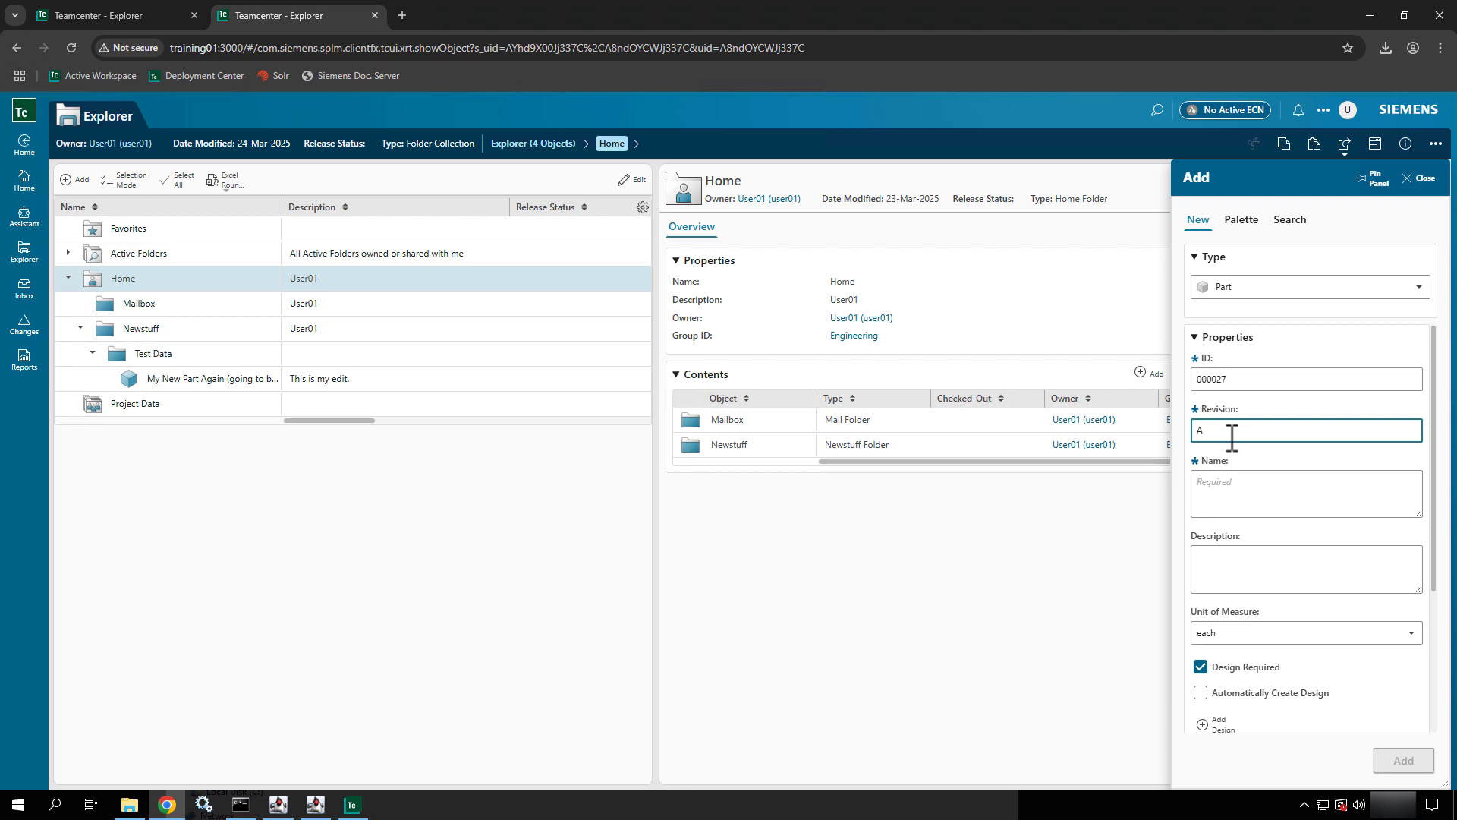
{"action": "left_click", "coordinate": [1225, 489]}
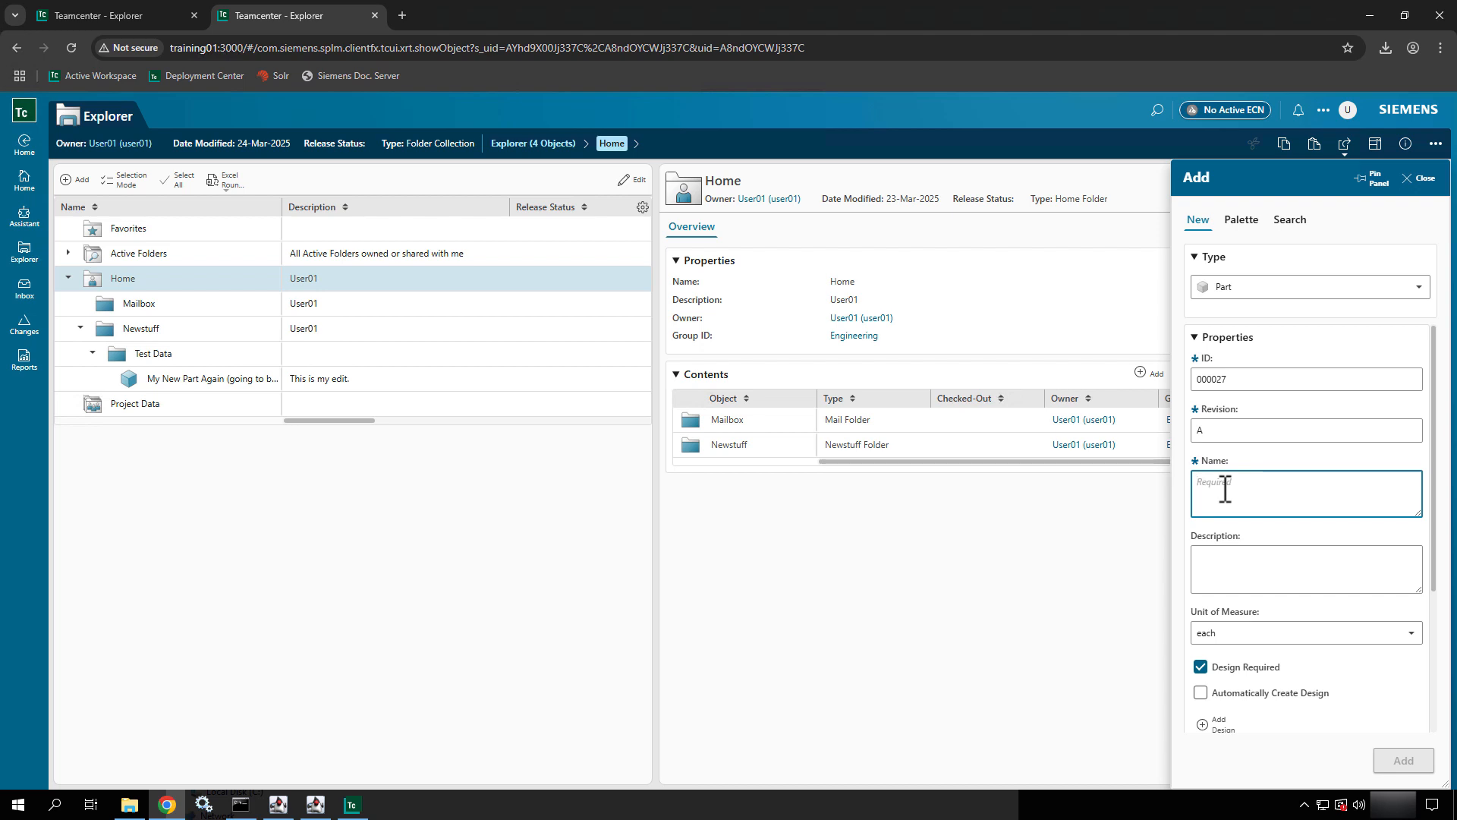
{"action": "type", "text": "Bolt "}
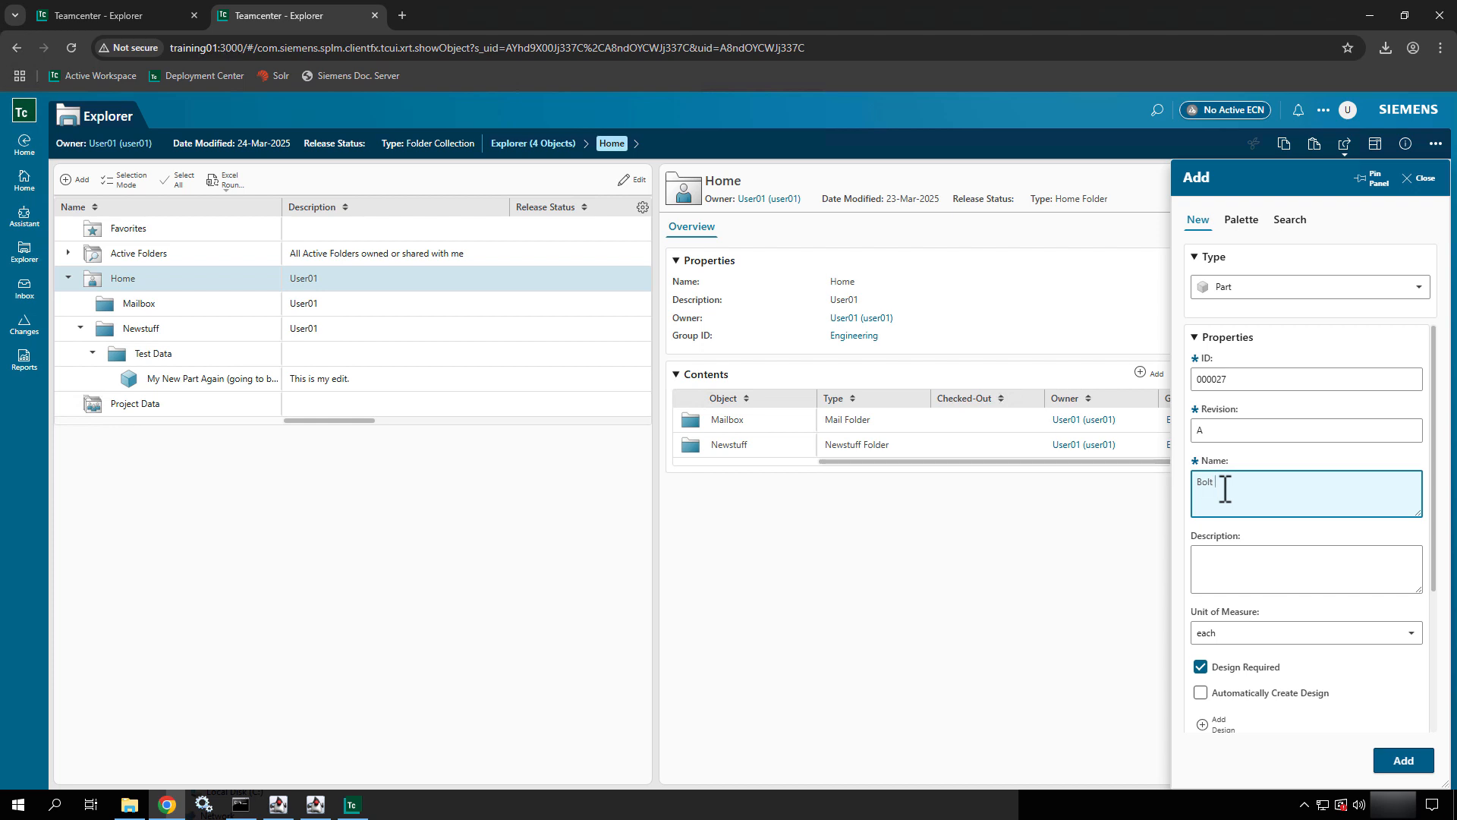
{"action": "type", "text": "For Assembly"}
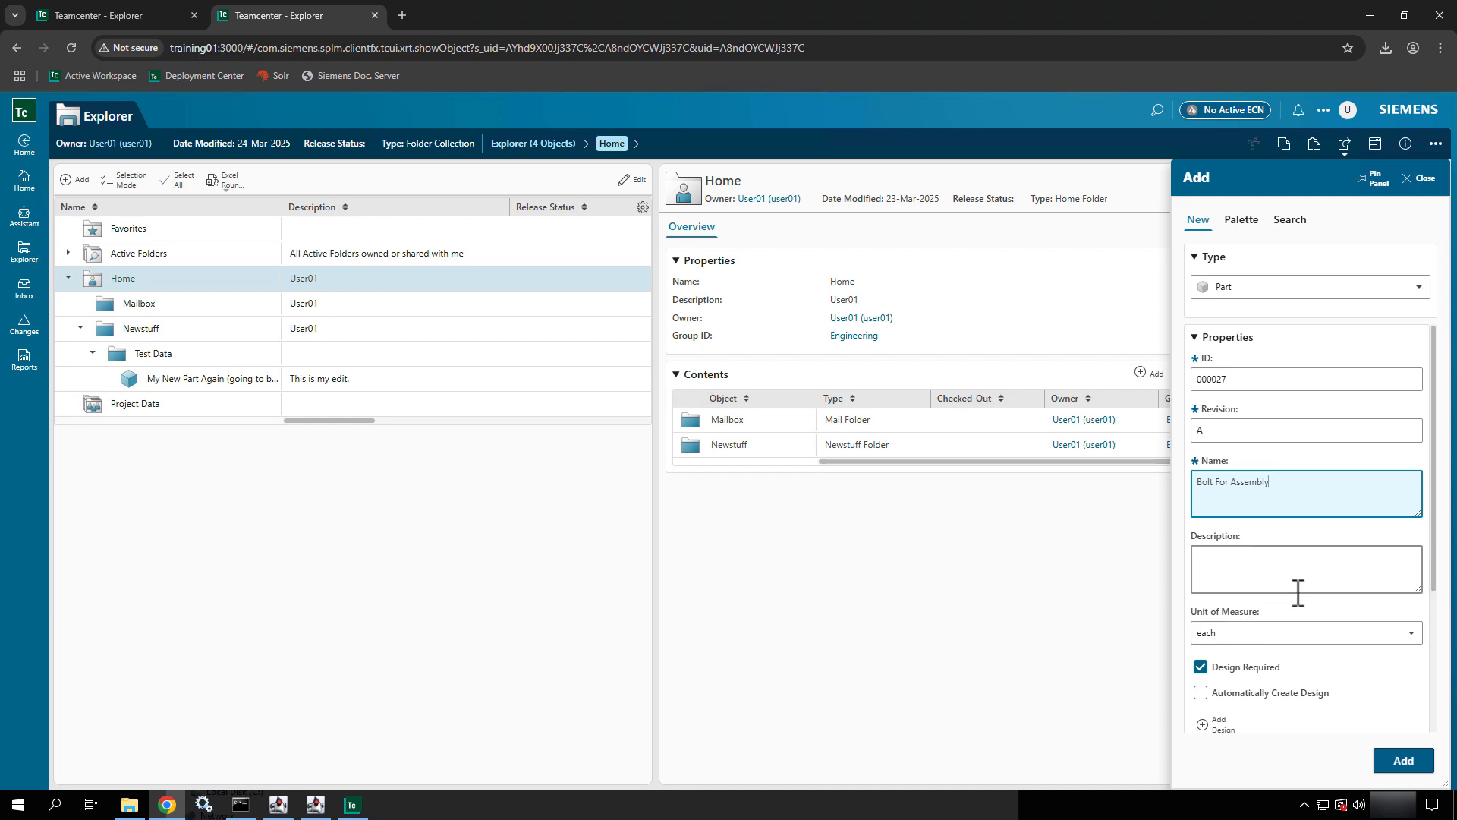
- Turn off Design Required for the new part, keep unit each, finish type None and Make/Buy 0, and add it to Home
{"action": "scroll", "coordinate": [1295, 592], "scroll_direction": "down", "scroll_amount": 3}
{"action": "left_click", "coordinate": [1281, 420]}
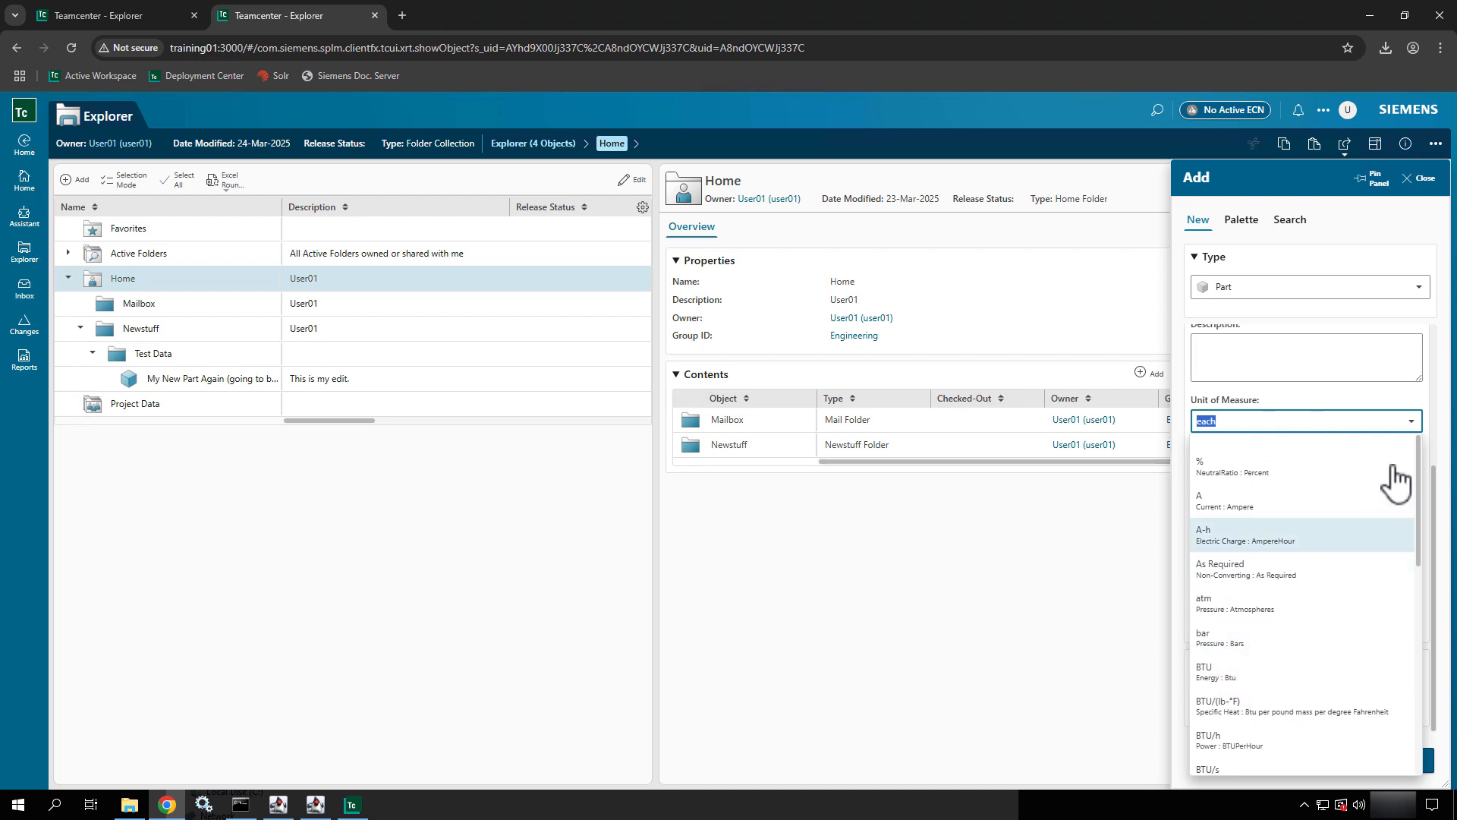
{"action": "left_click", "coordinate": [1392, 394]}
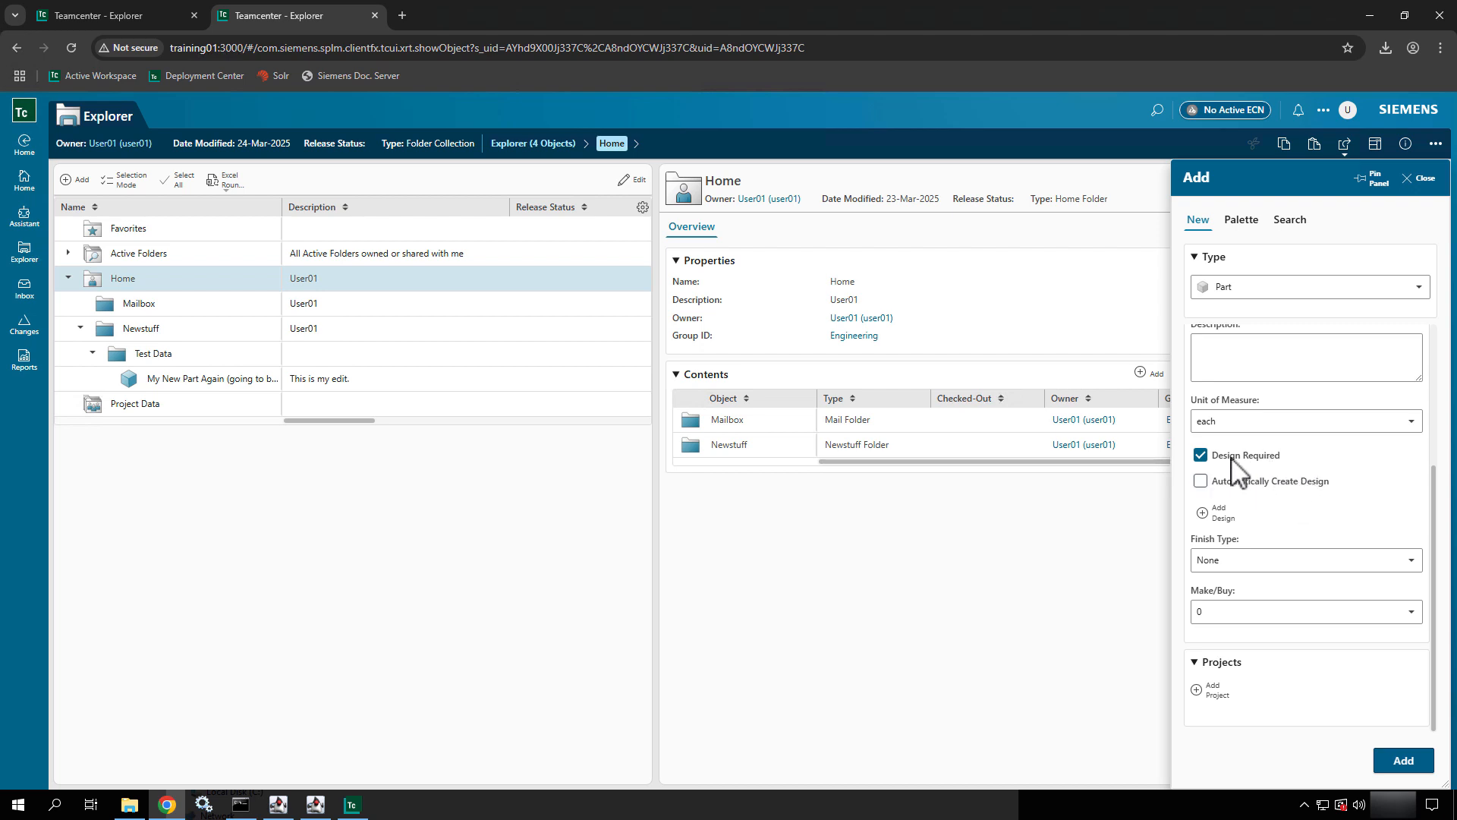
{"action": "left_click", "coordinate": [1201, 454]}
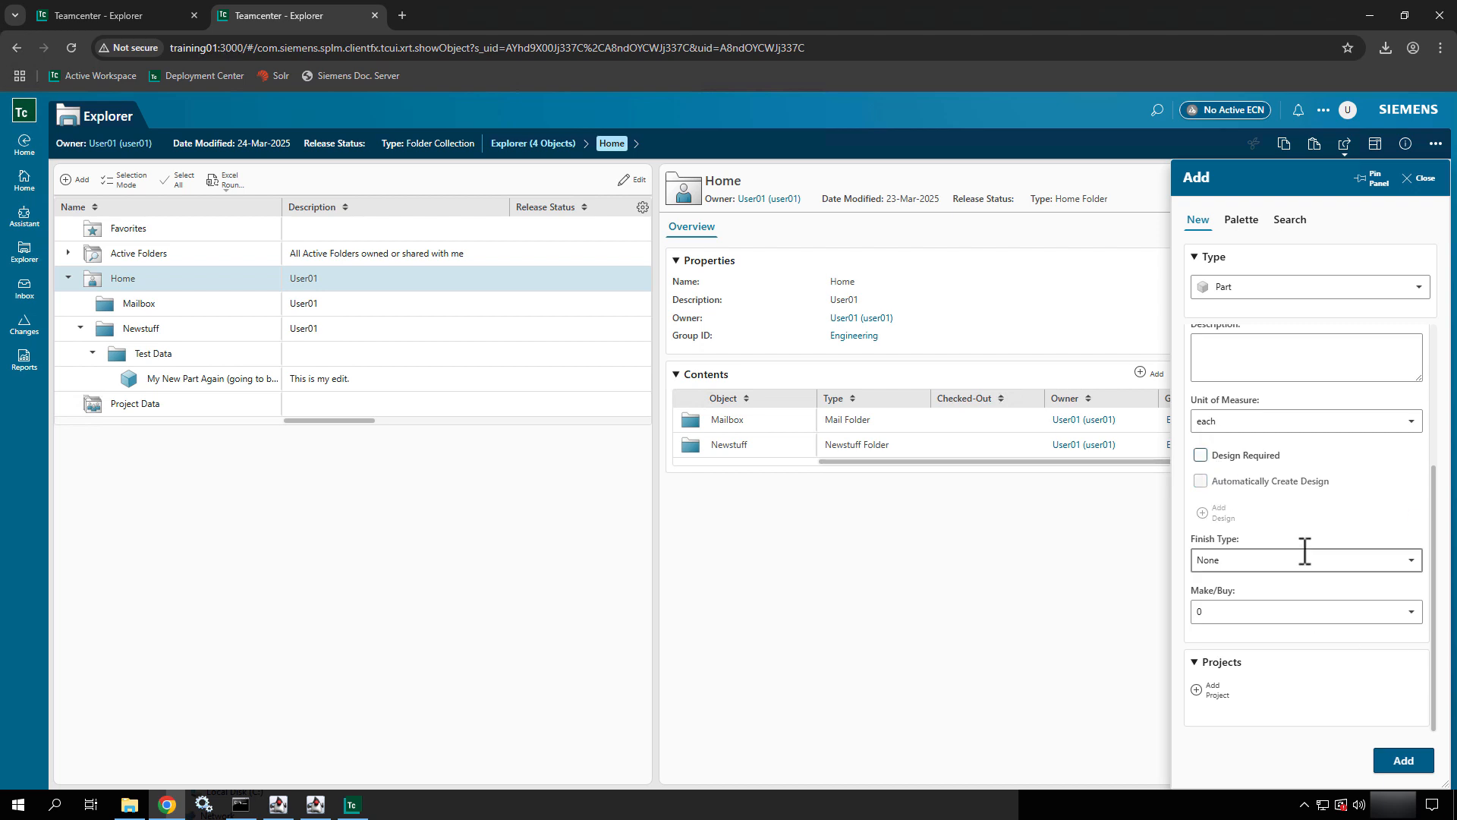
{"action": "left_click", "coordinate": [1245, 562]}
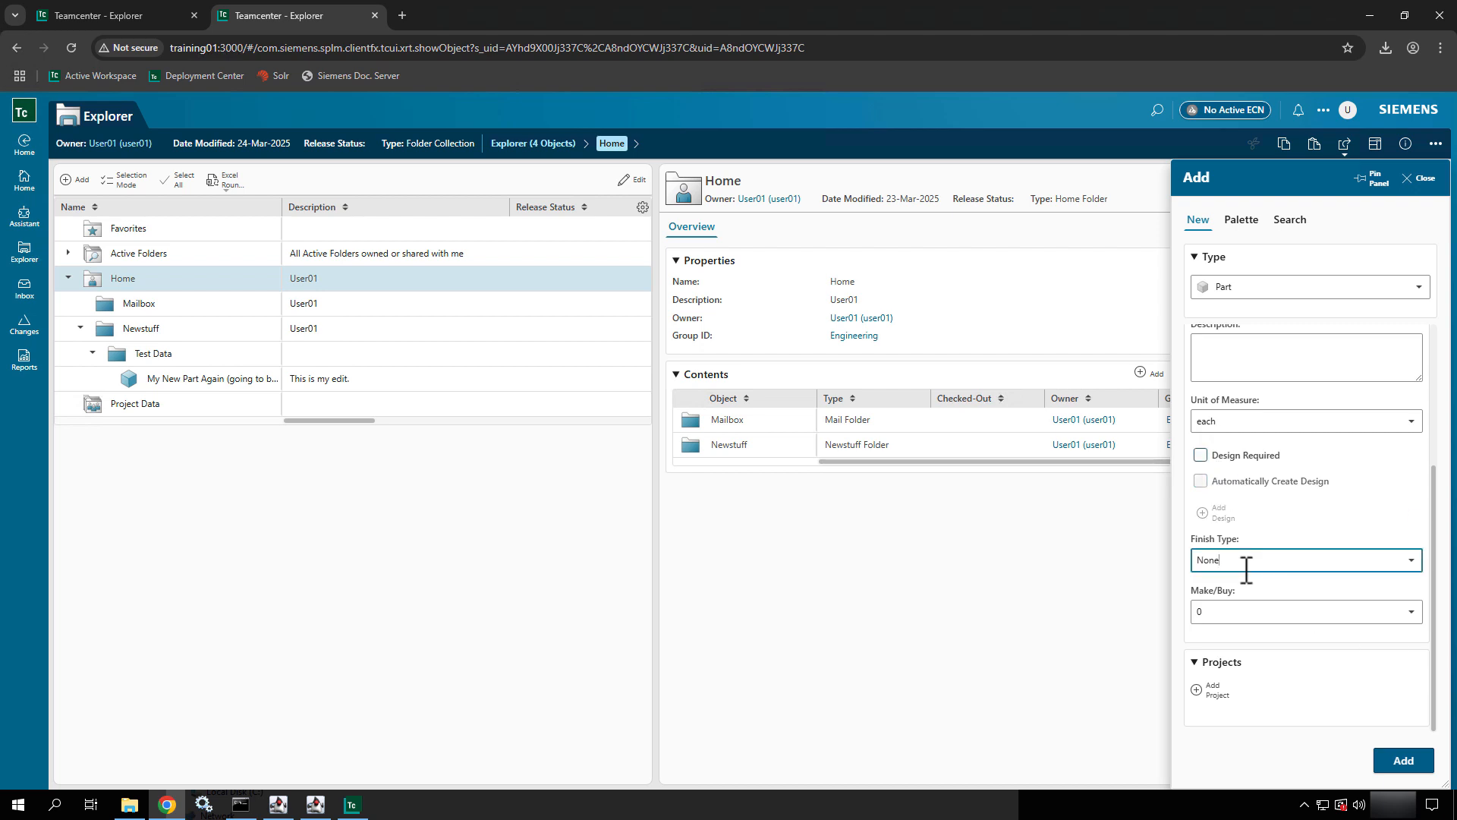
{"action": "left_click", "coordinate": [1319, 524]}
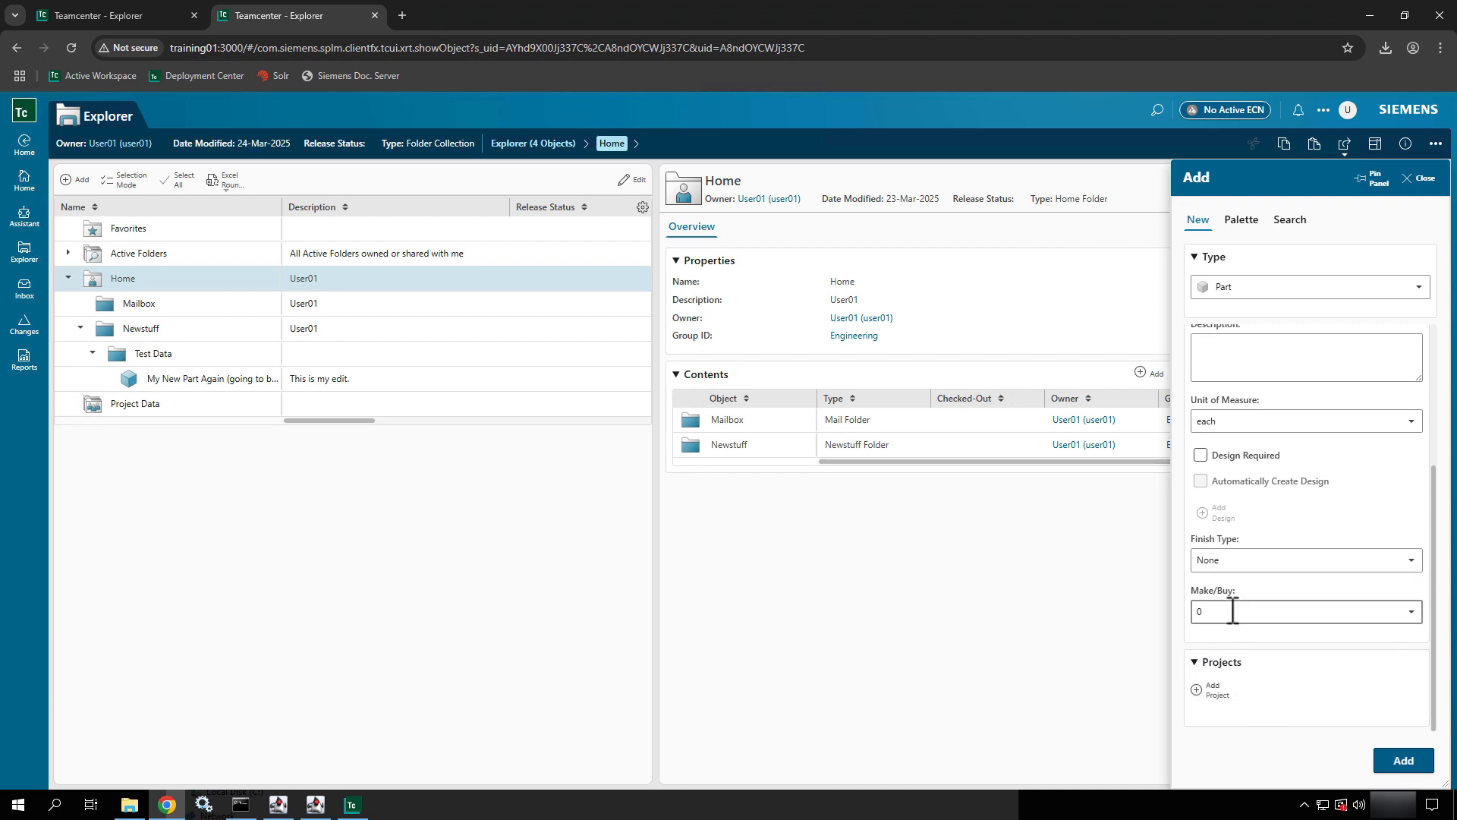
{"action": "left_click", "coordinate": [1233, 612]}
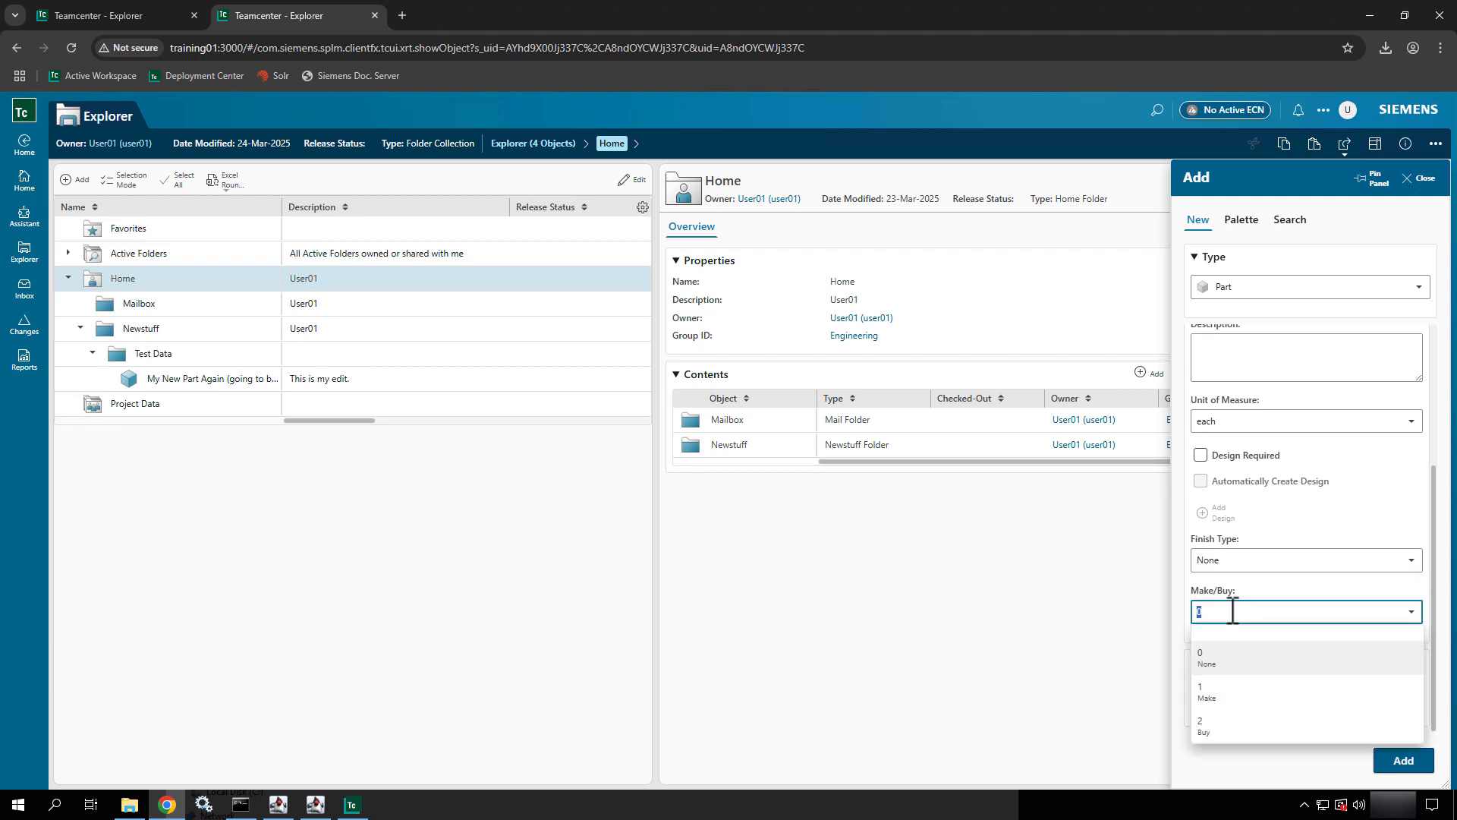
{"action": "left_click", "coordinate": [1364, 537]}
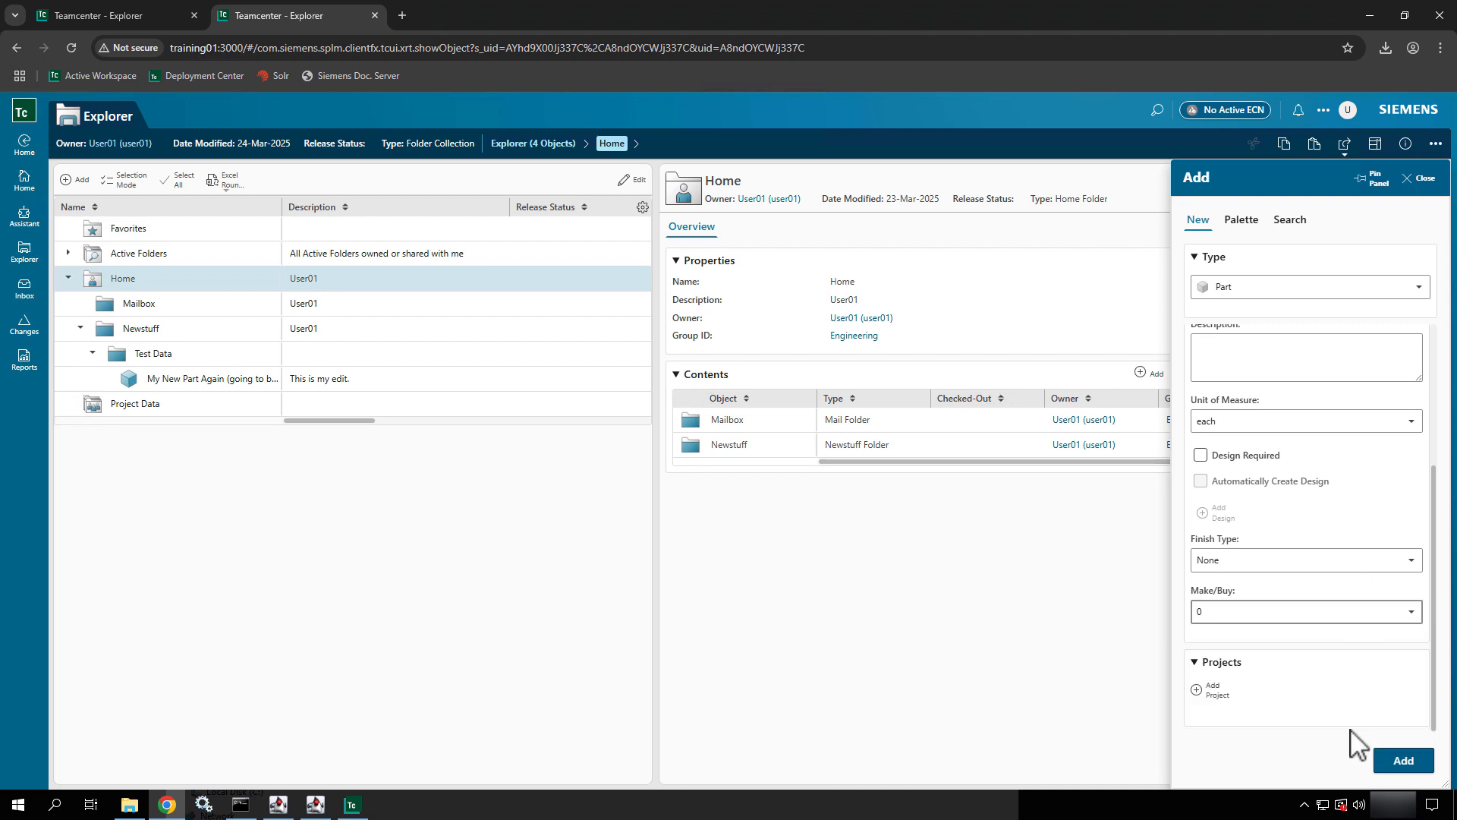
{"action": "left_click", "coordinate": [1349, 653]}
{"action": "left_click", "coordinate": [1416, 763]}
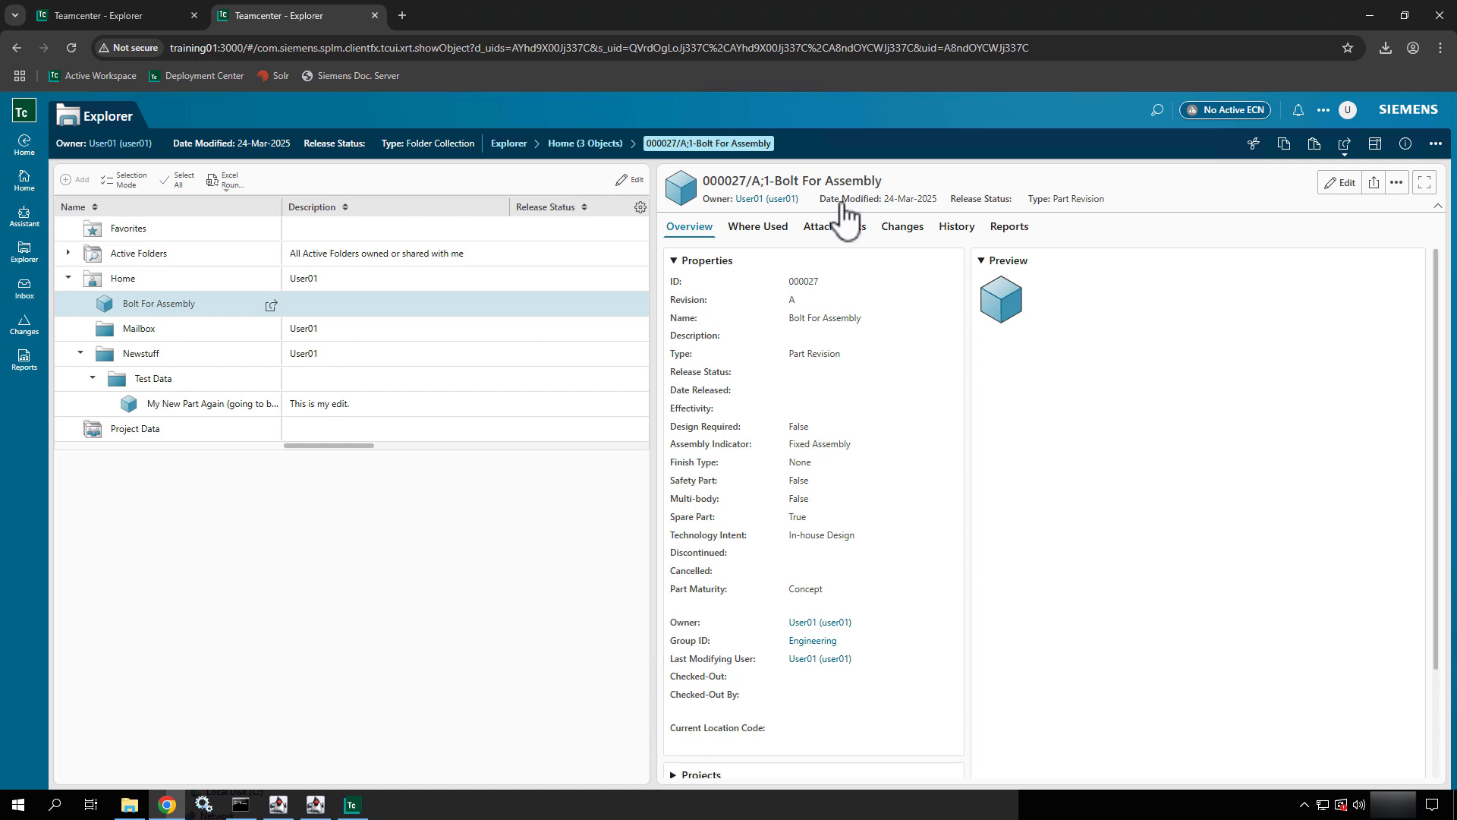
- Compare the attachments of the new Bolt For Assembly part with those of My New Part Again
{"action": "left_click", "coordinate": [831, 236]}
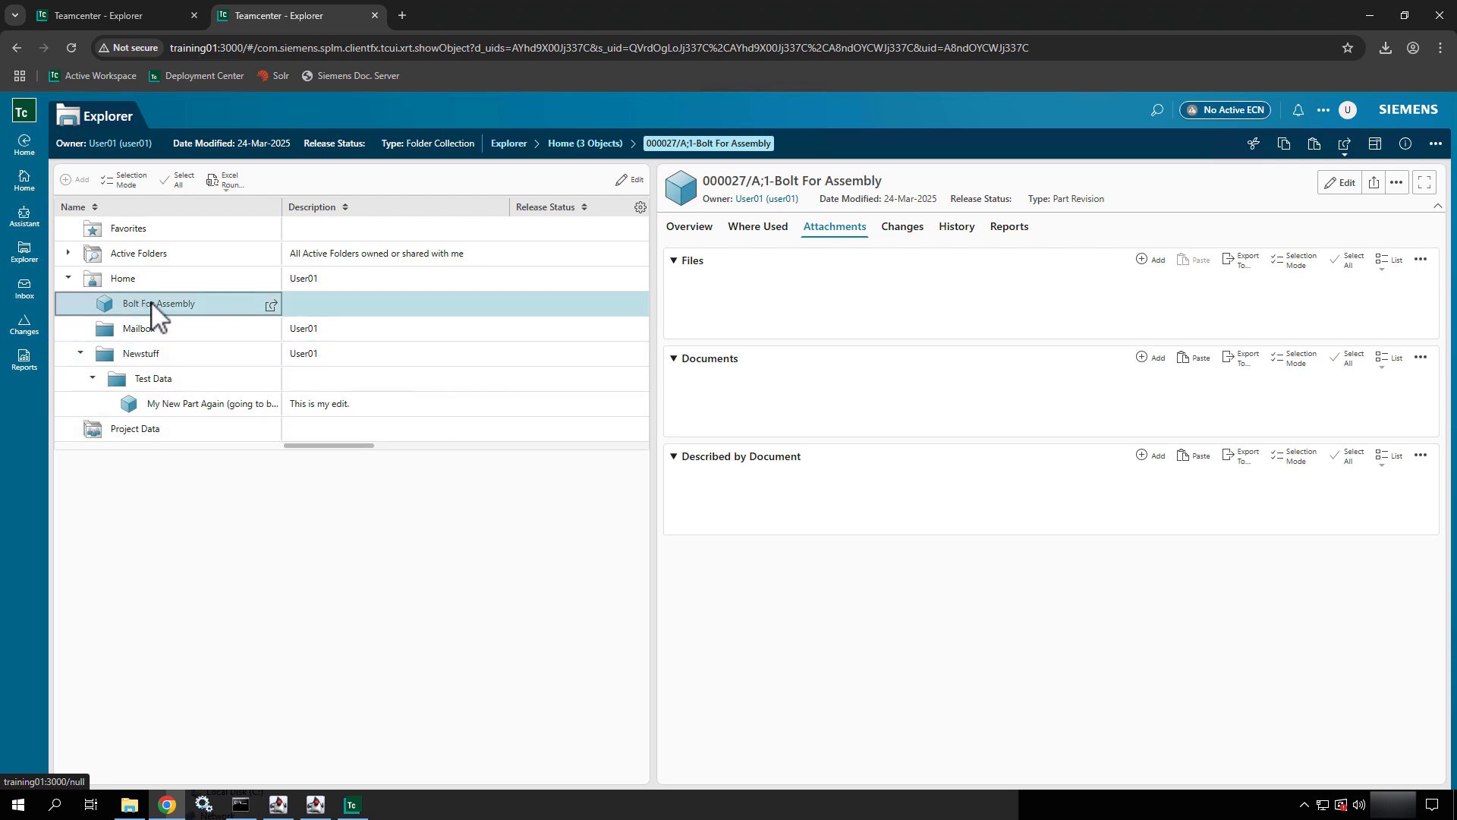
{"action": "left_click", "coordinate": [216, 410]}
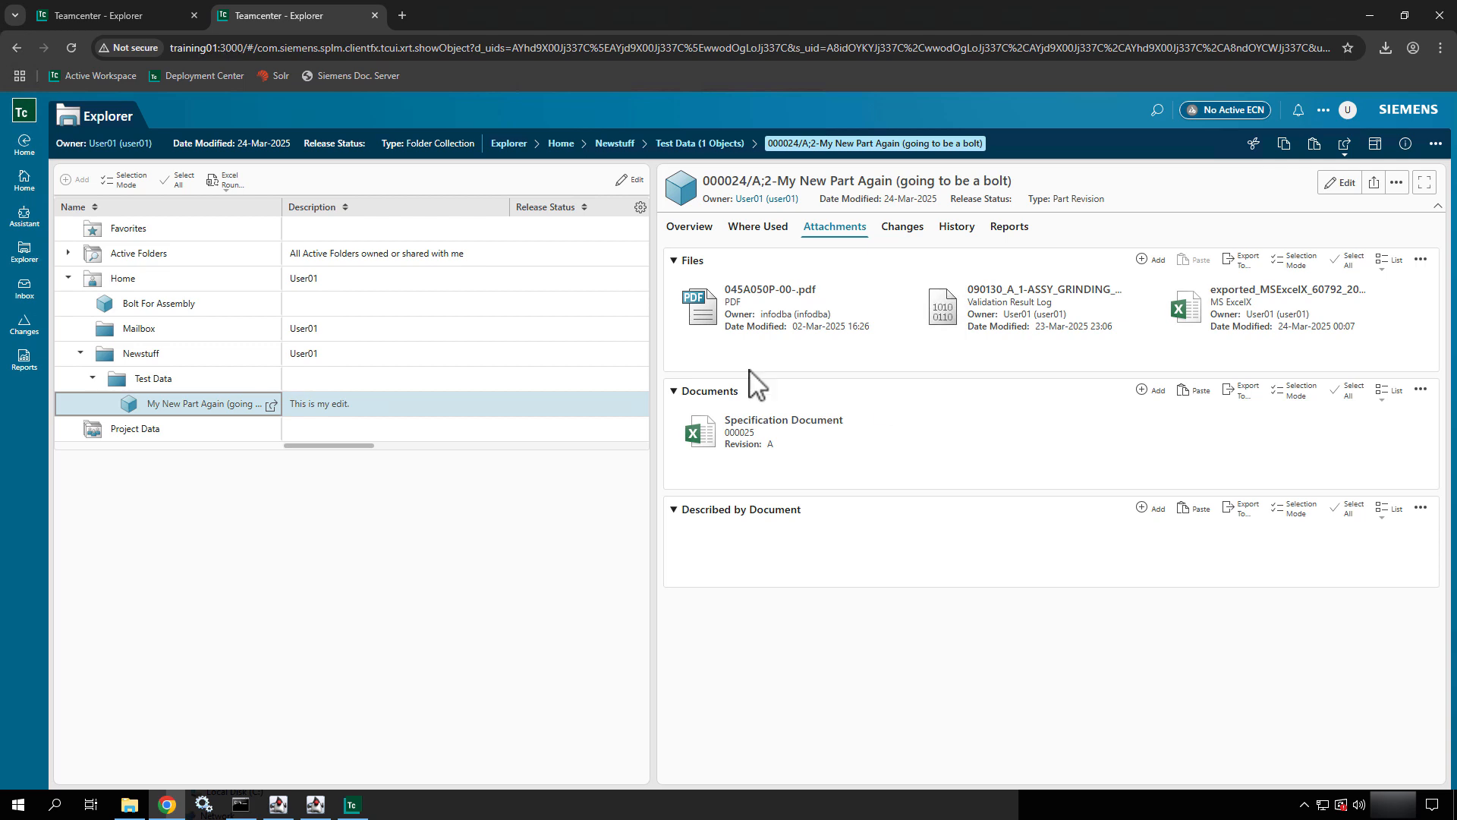
{"action": "left_click", "coordinate": [160, 309]}
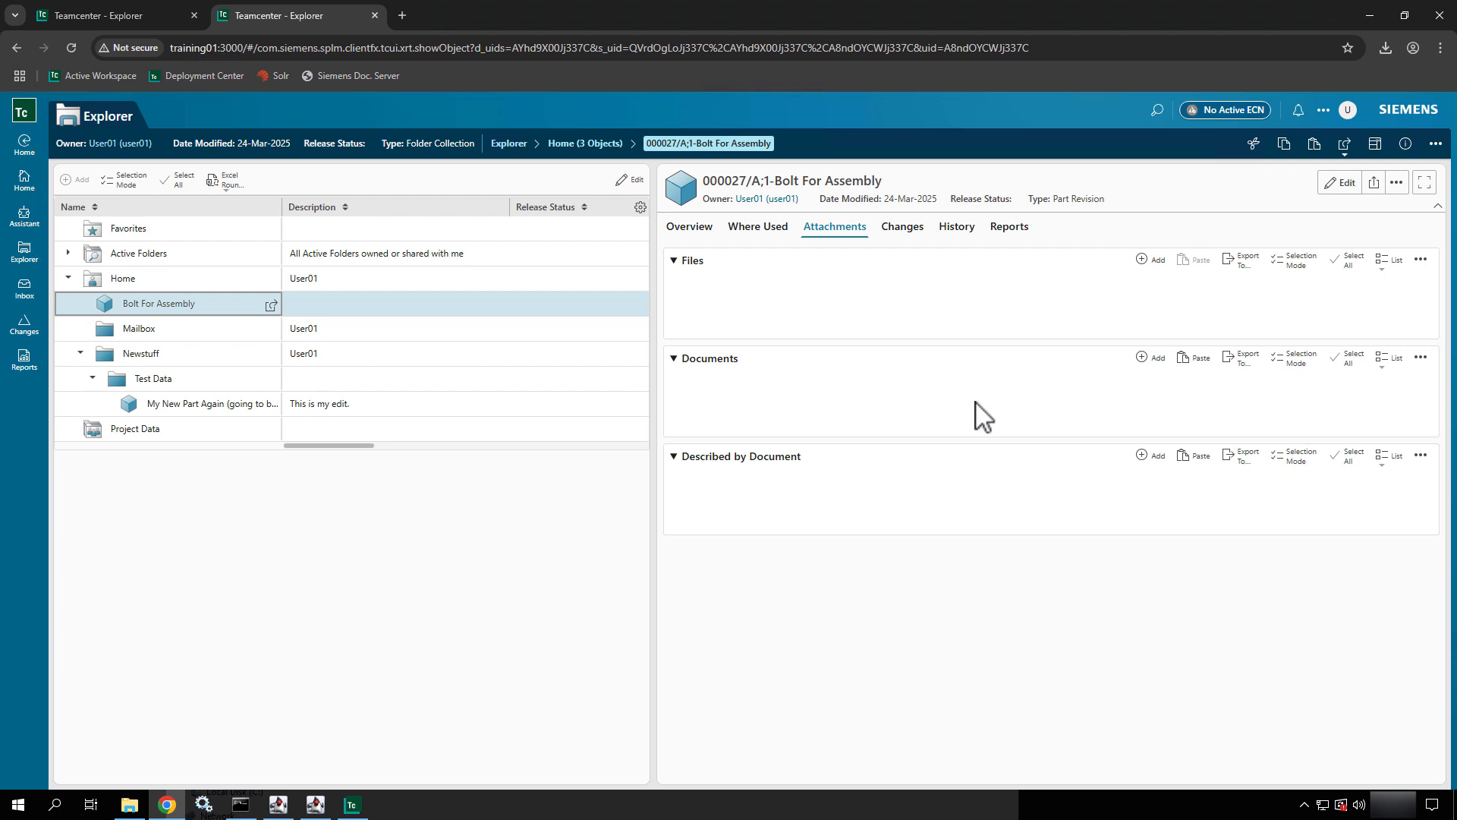
{"action": "left_click", "coordinate": [1435, 145]}
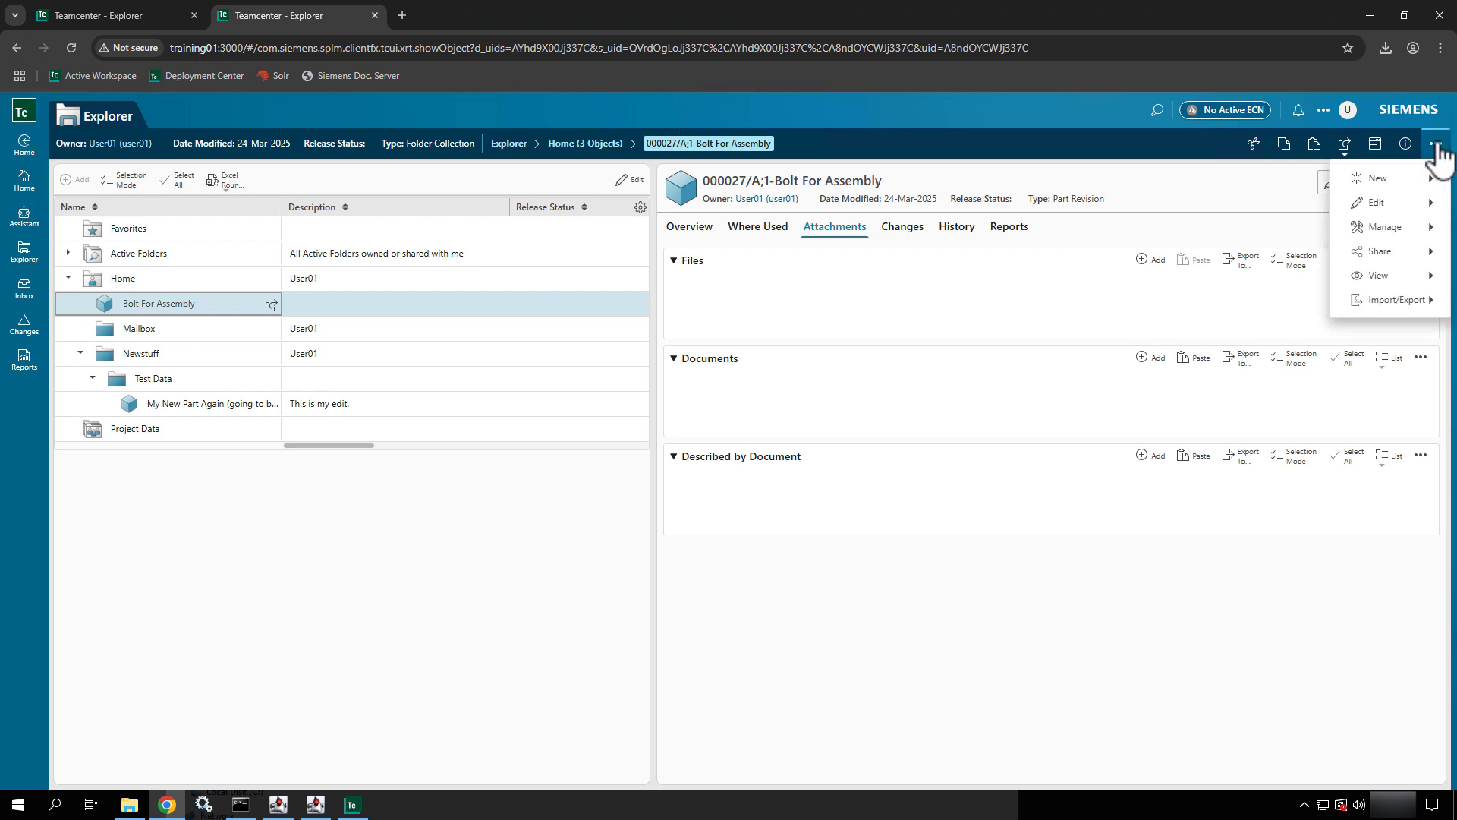
{"action": "left_click", "coordinate": [1380, 202]}
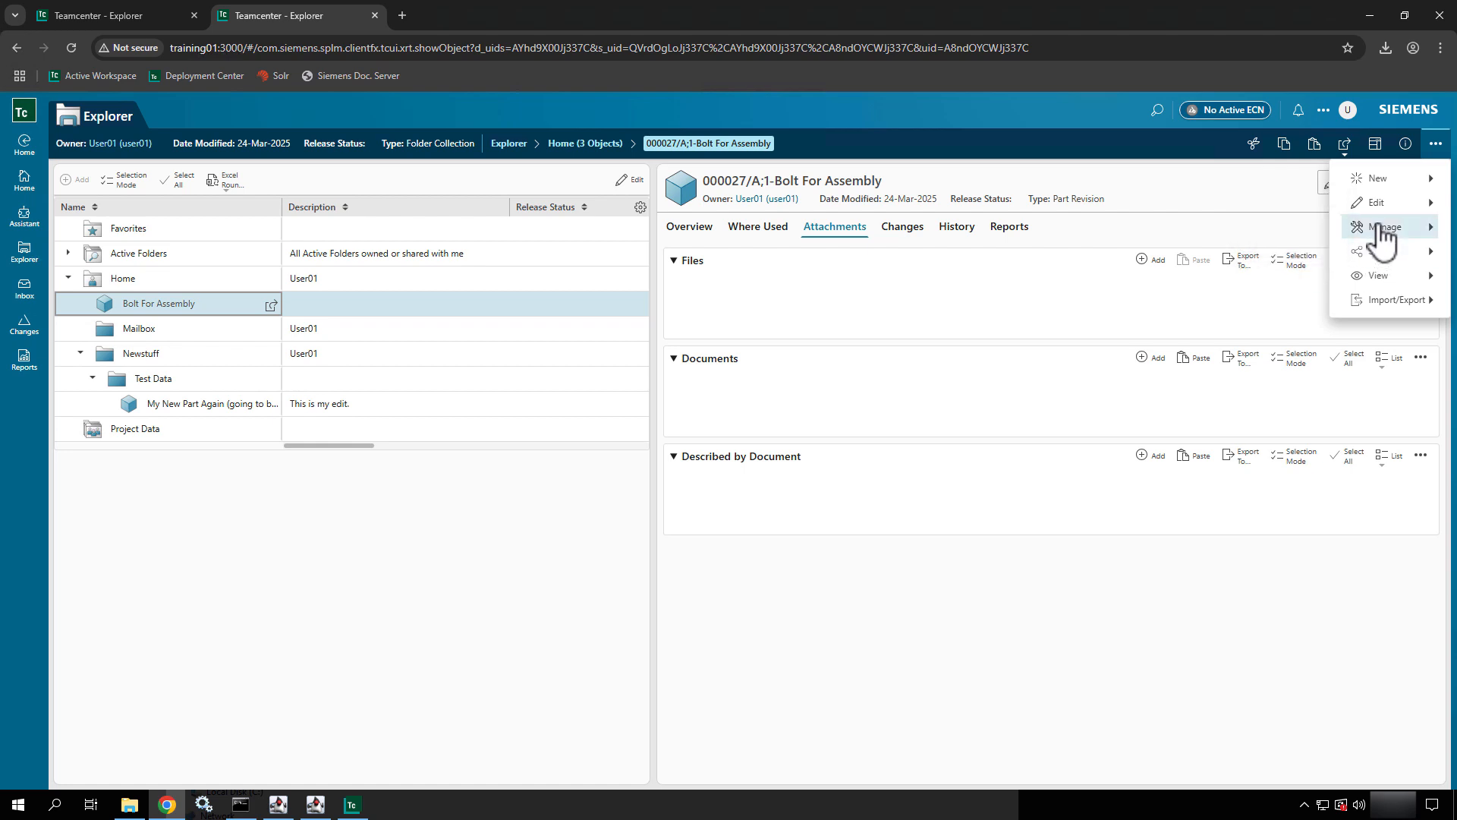
{"action": "left_click", "coordinate": [1382, 227]}
{"action": "left_click", "coordinate": [1378, 250]}
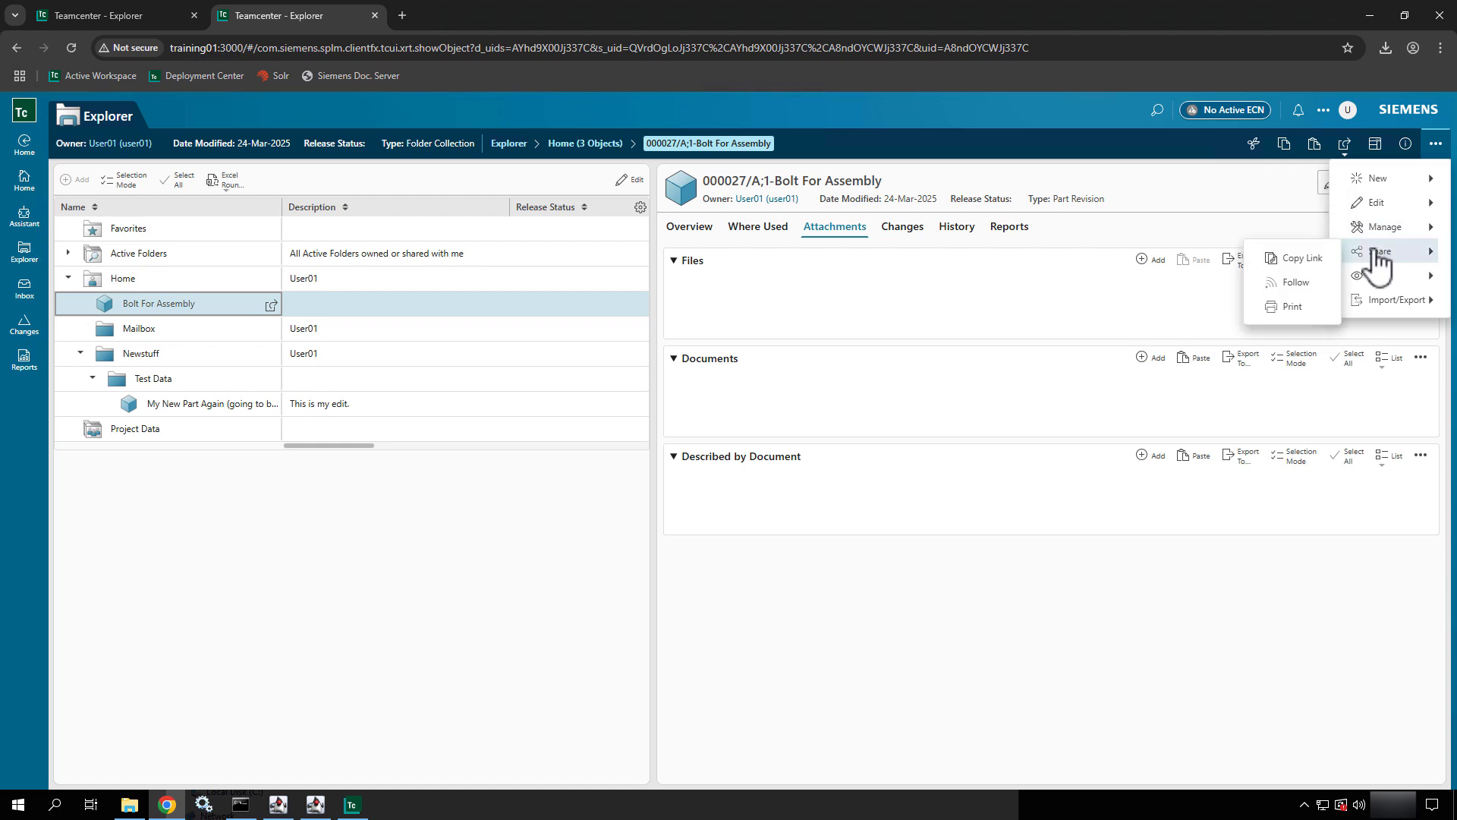
{"action": "left_click", "coordinate": [1377, 279]}
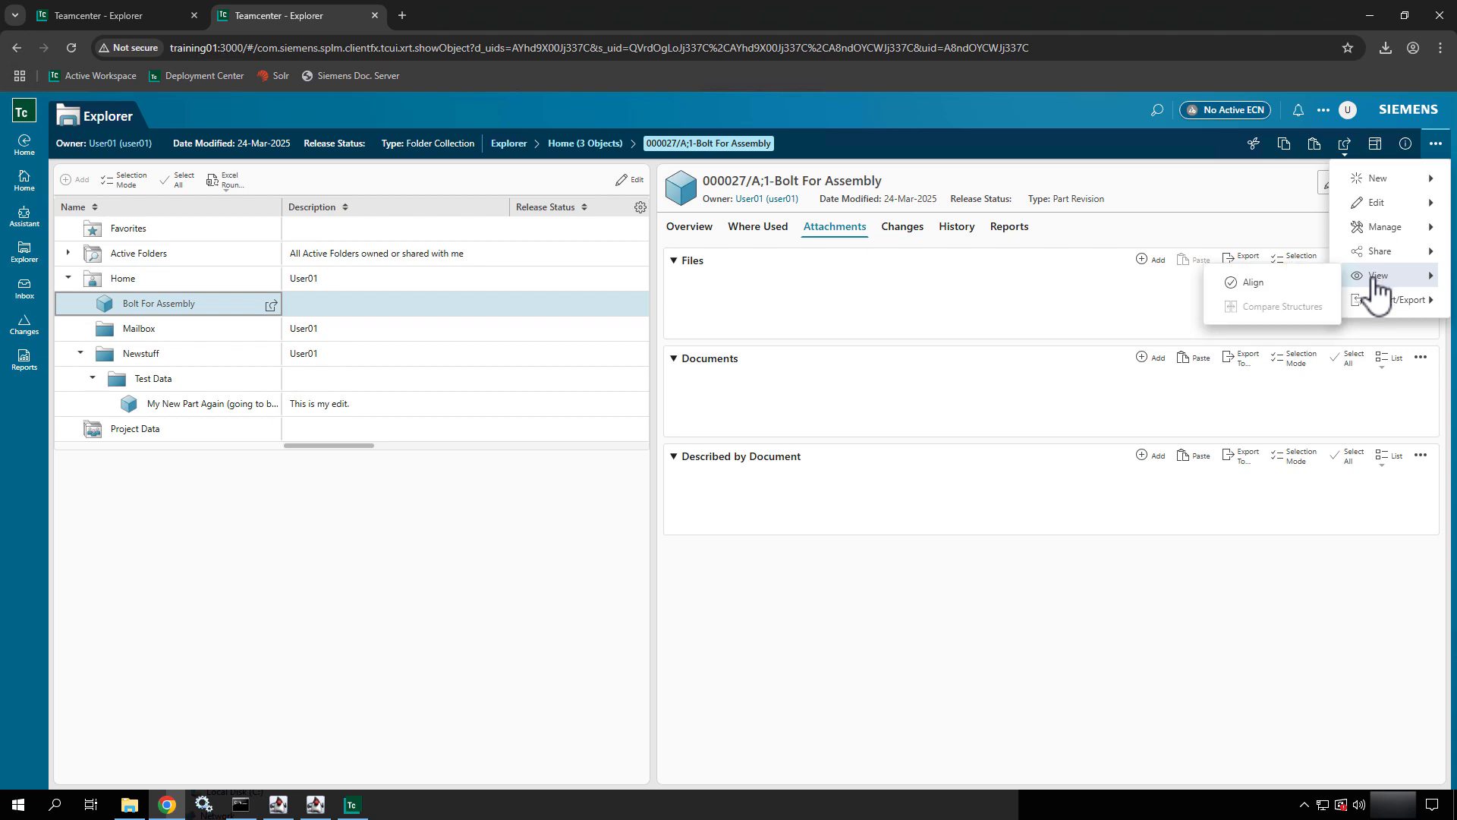
{"action": "left_click", "coordinate": [1389, 177]}
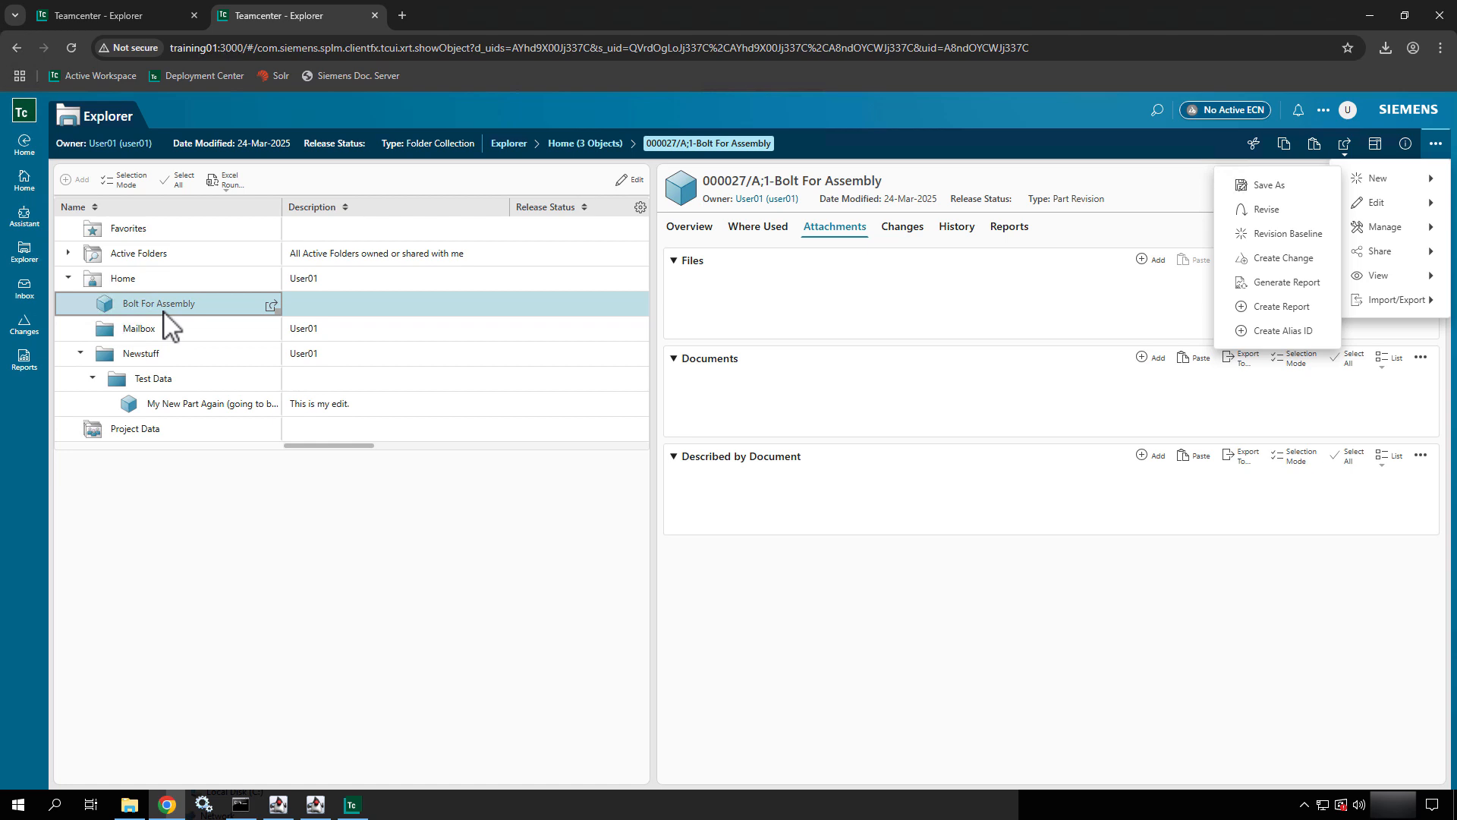
{"action": "left_click", "coordinate": [404, 299]}
{"action": "left_click", "coordinate": [200, 308]}
- Rename the part My New Part Again (going to be a bolt) as Bolt For Assembly and save the edit
{"action": "left_click", "coordinate": [211, 404]}
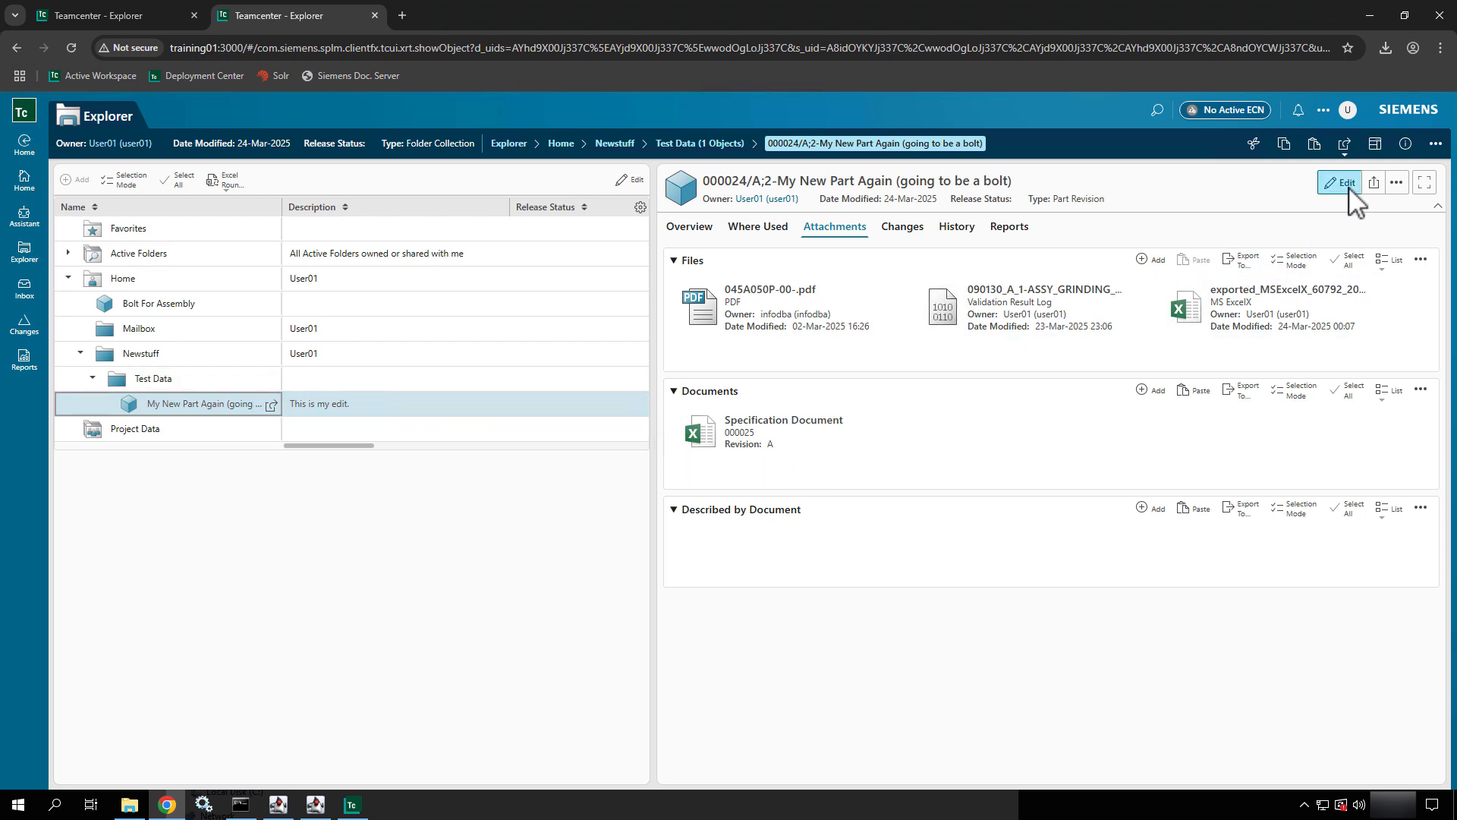
{"action": "left_click", "coordinate": [683, 231]}
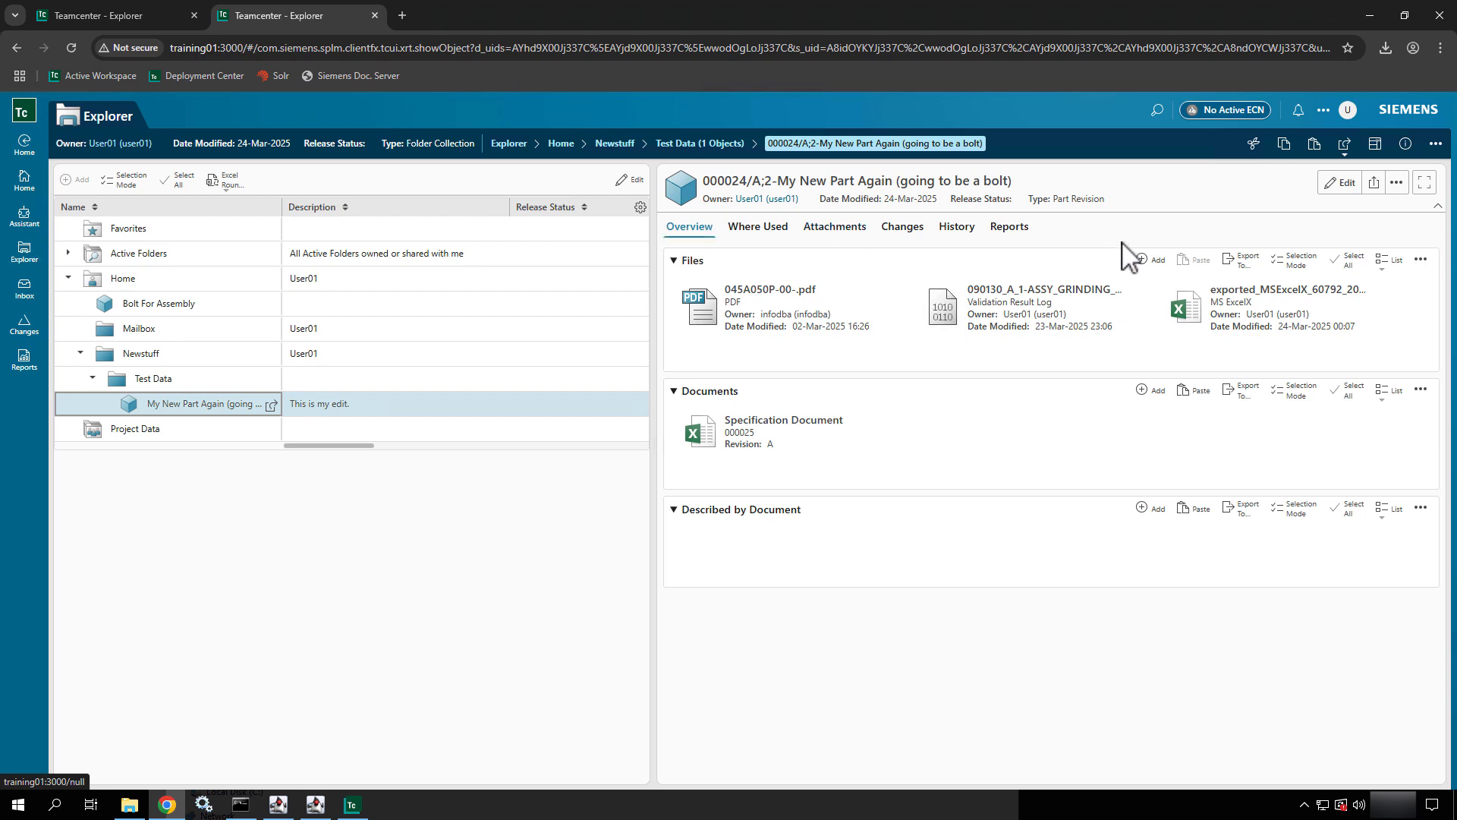
{"action": "left_click", "coordinate": [1341, 182]}
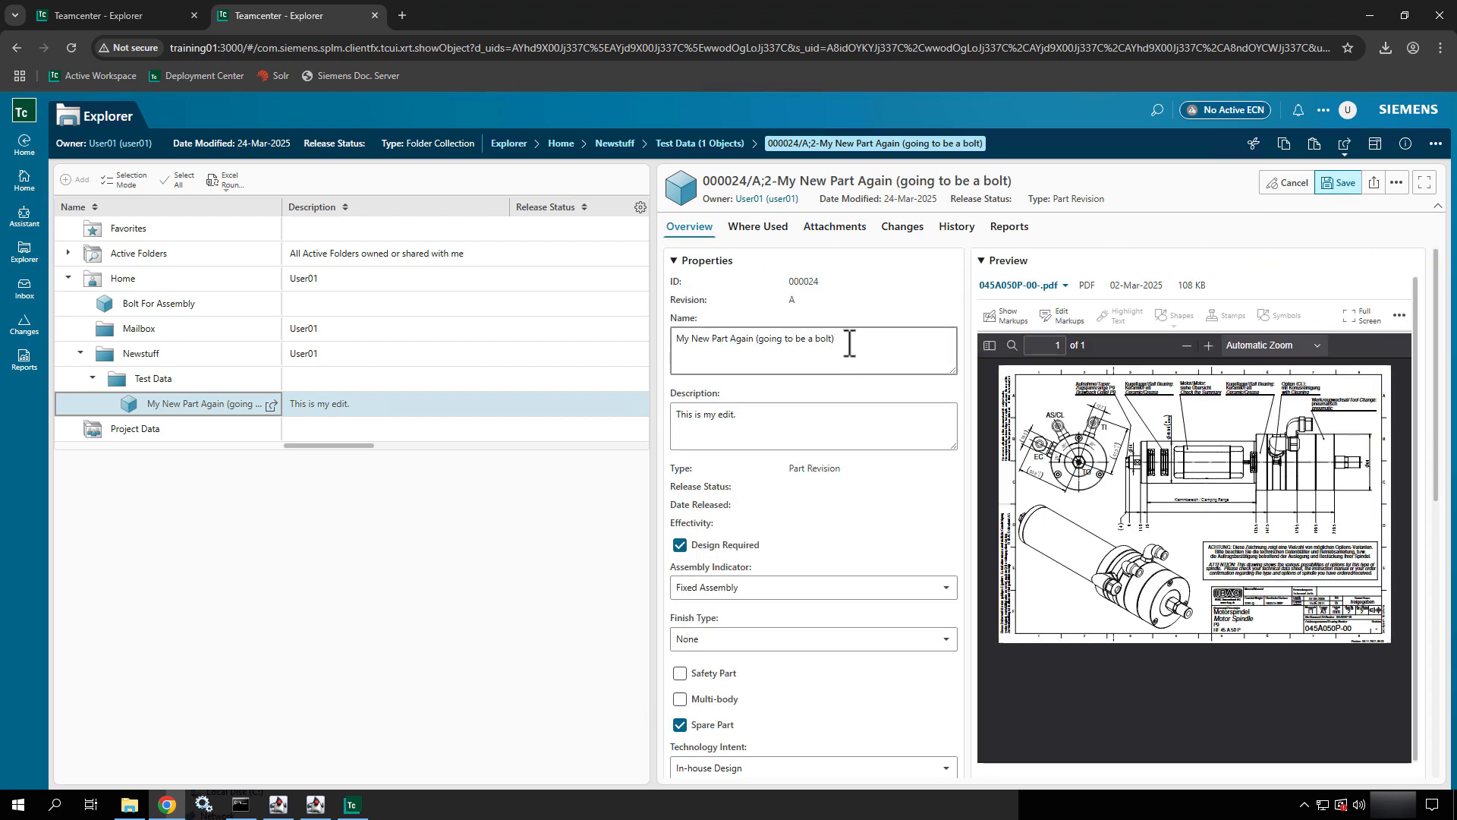
{"action": "left_click_drag", "start_coordinate": [849, 344], "coordinate": [652, 335]}
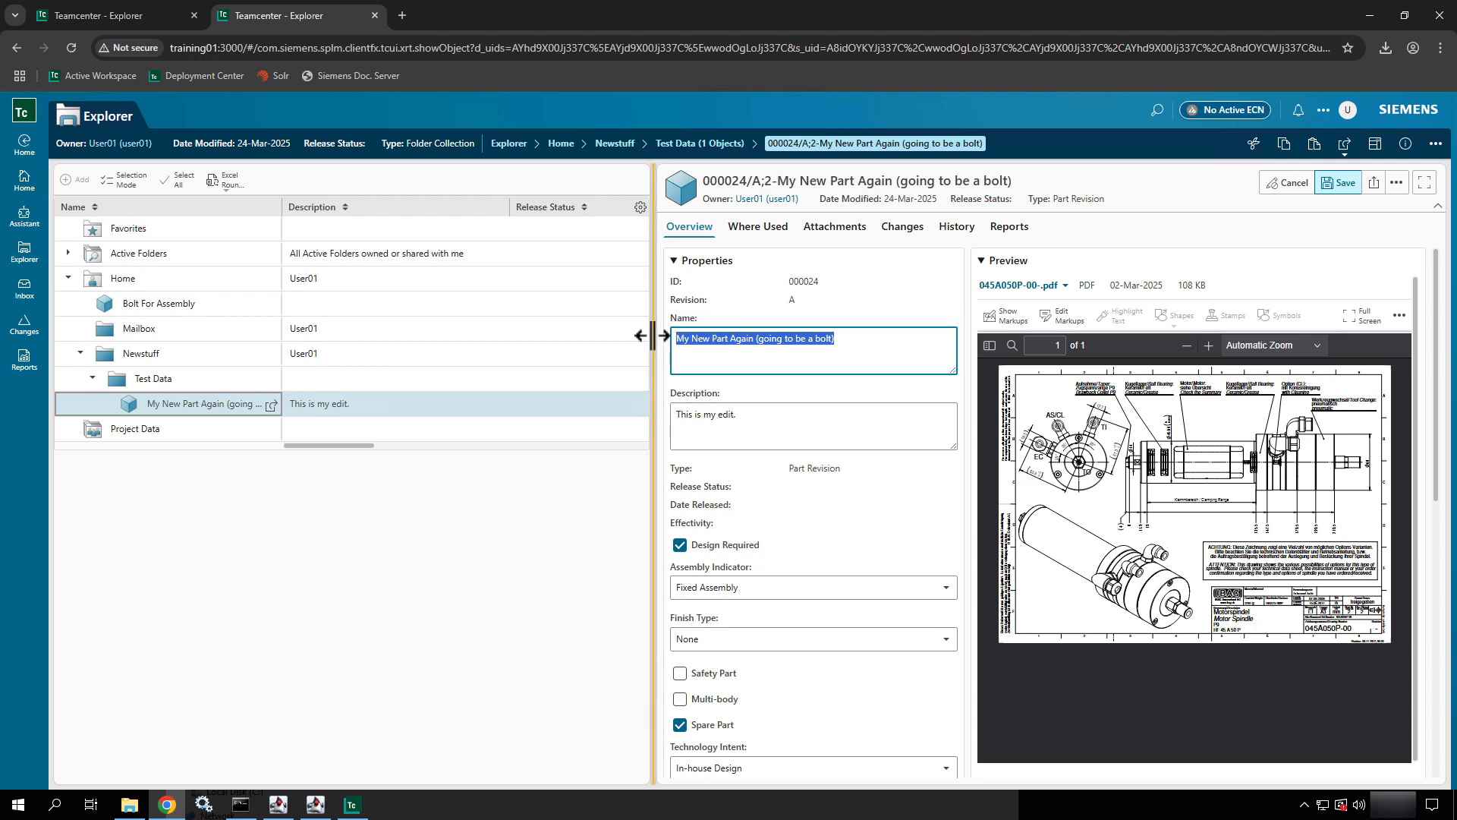
{"action": "type", "text": "Bolt "}
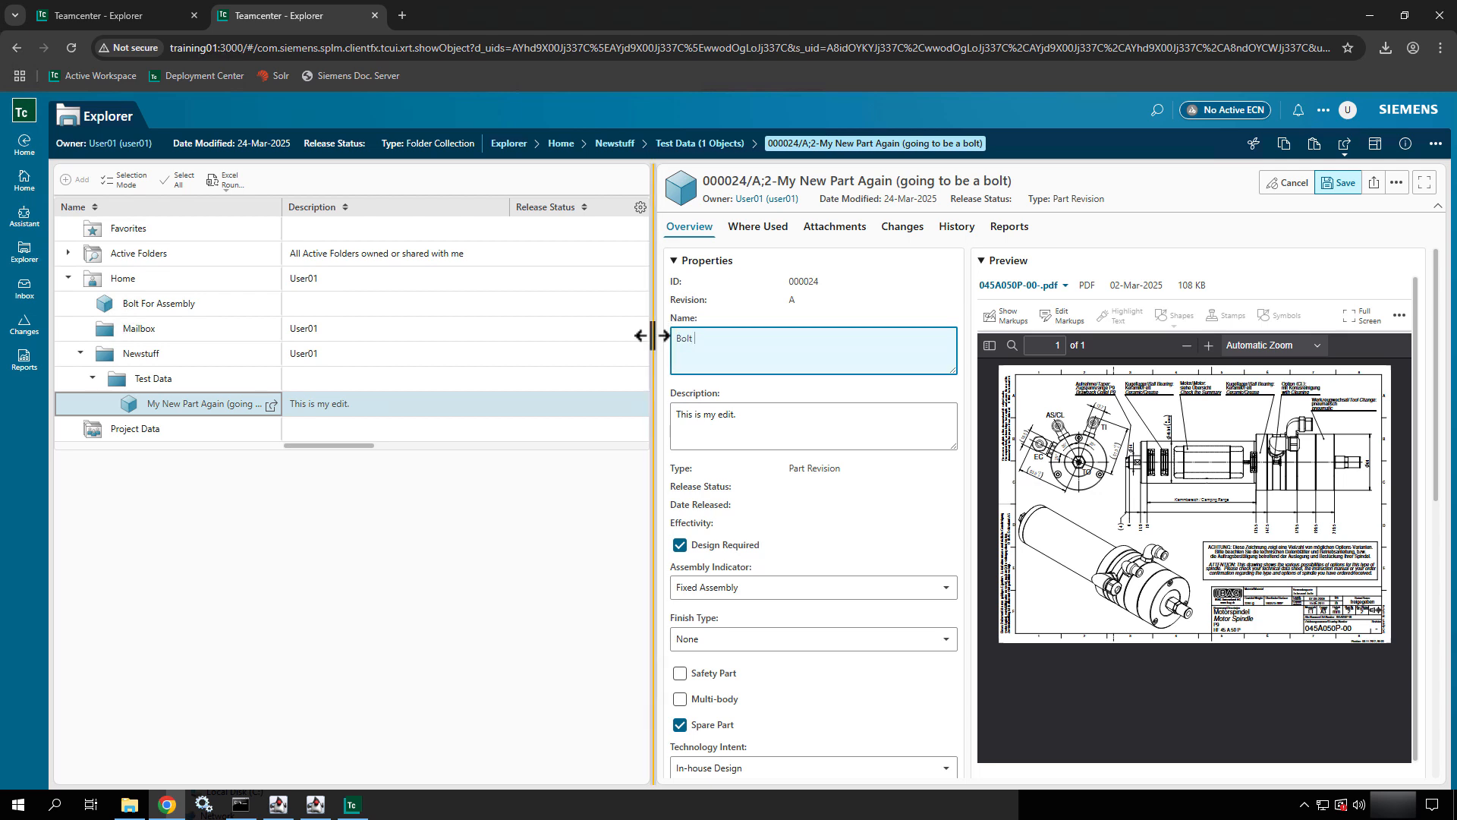
{"action": "type", "text": "For As"}
{"action": "type", "text": "sembly"}
{"action": "left_click", "coordinate": [1337, 185]}
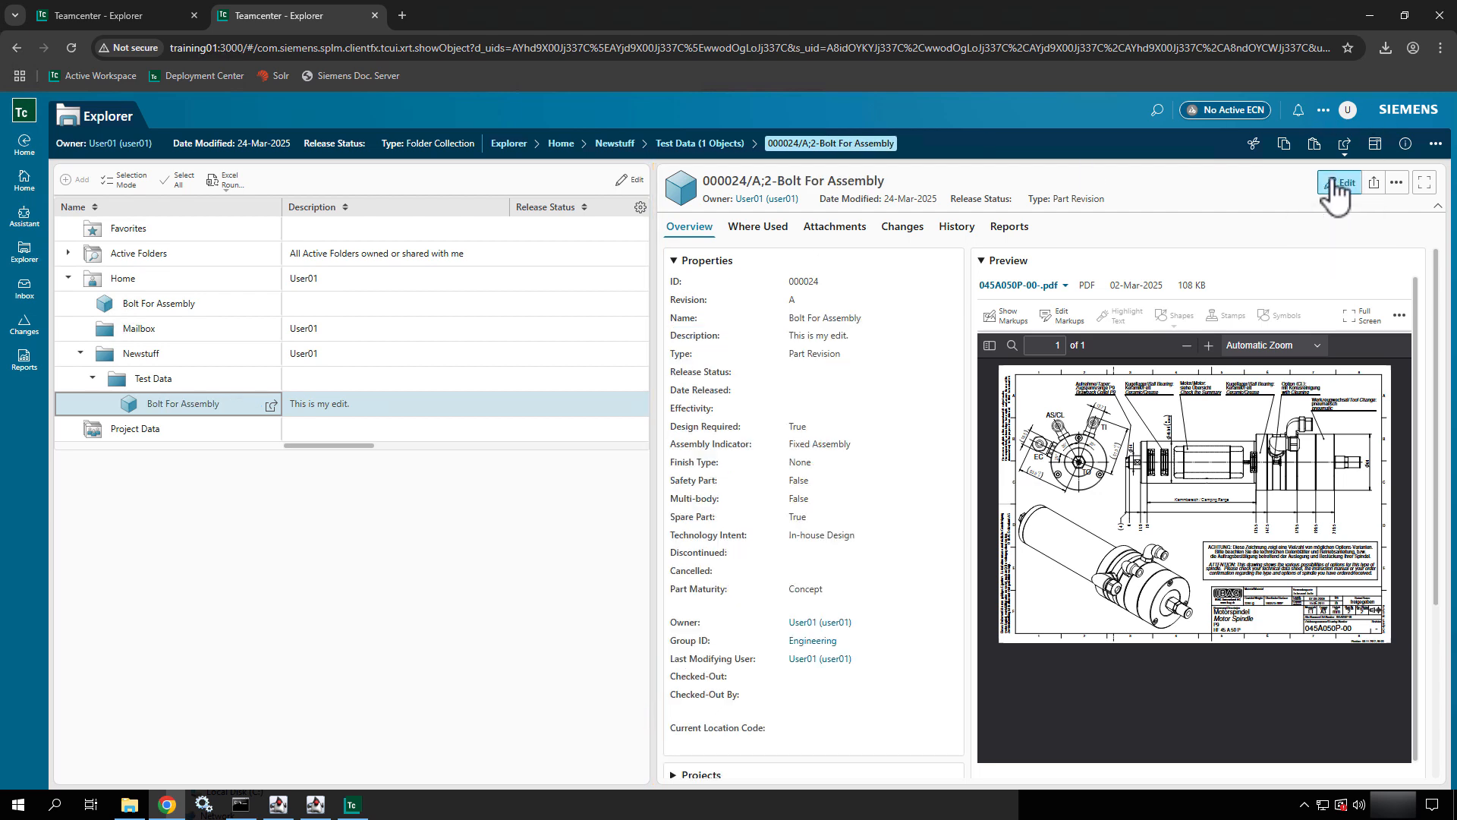
- Move the new Bolt For Assembly part from the Home folder into the Newstuff folder
{"action": "left_click", "coordinate": [216, 307]}
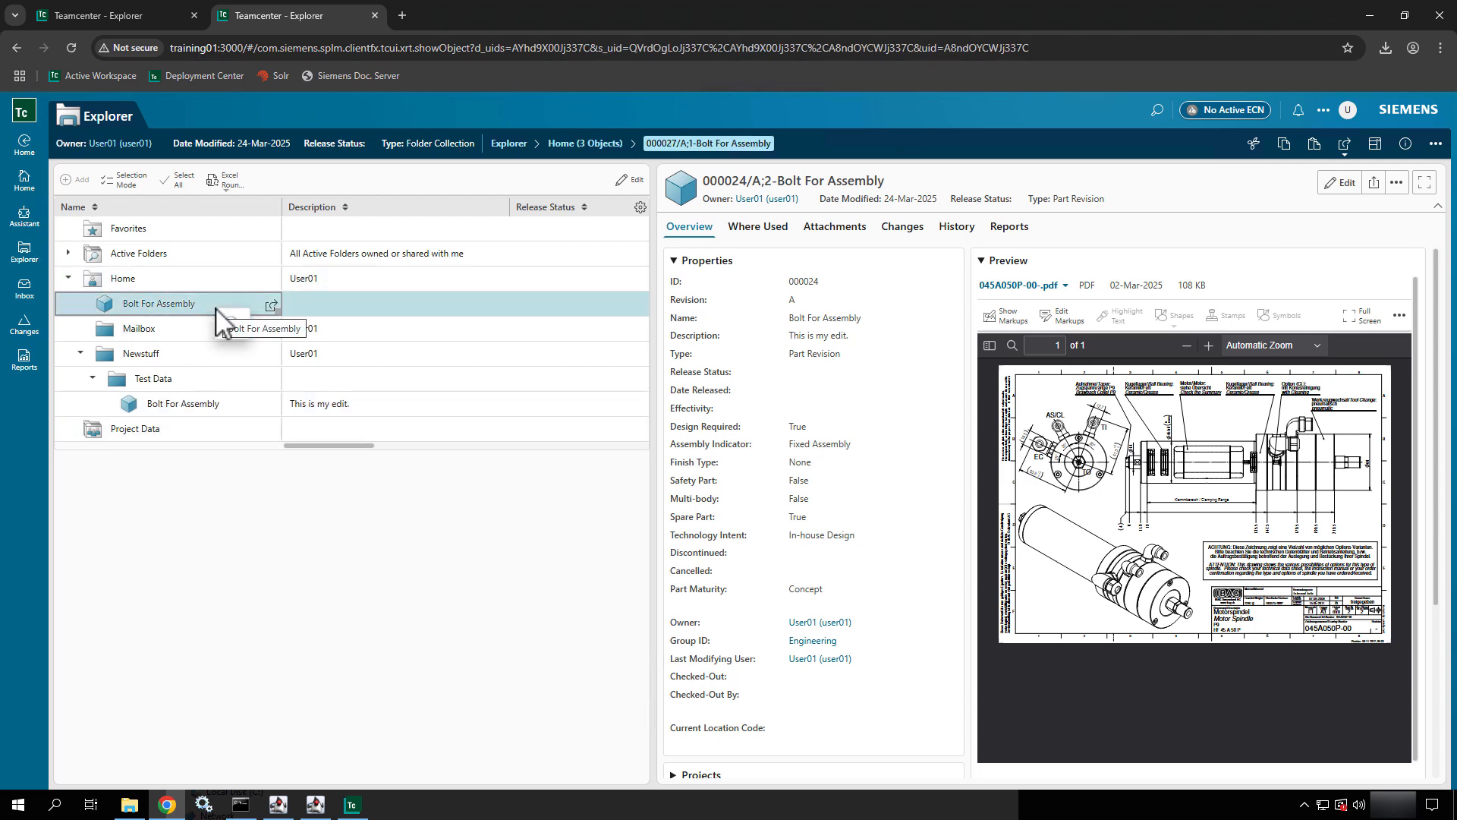
{"action": "right_click", "coordinate": [238, 319]}
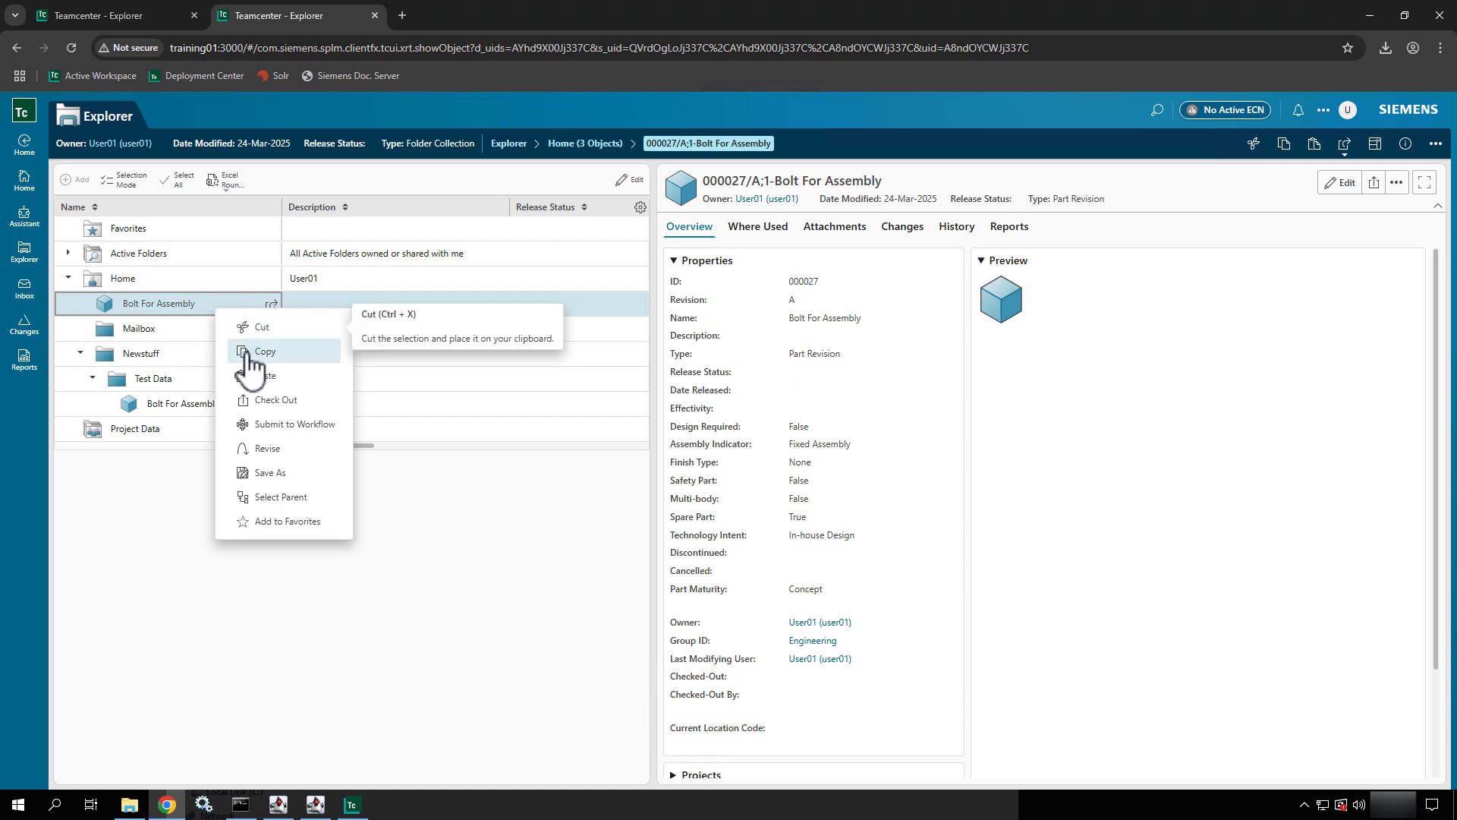
{"action": "left_click", "coordinate": [251, 327]}
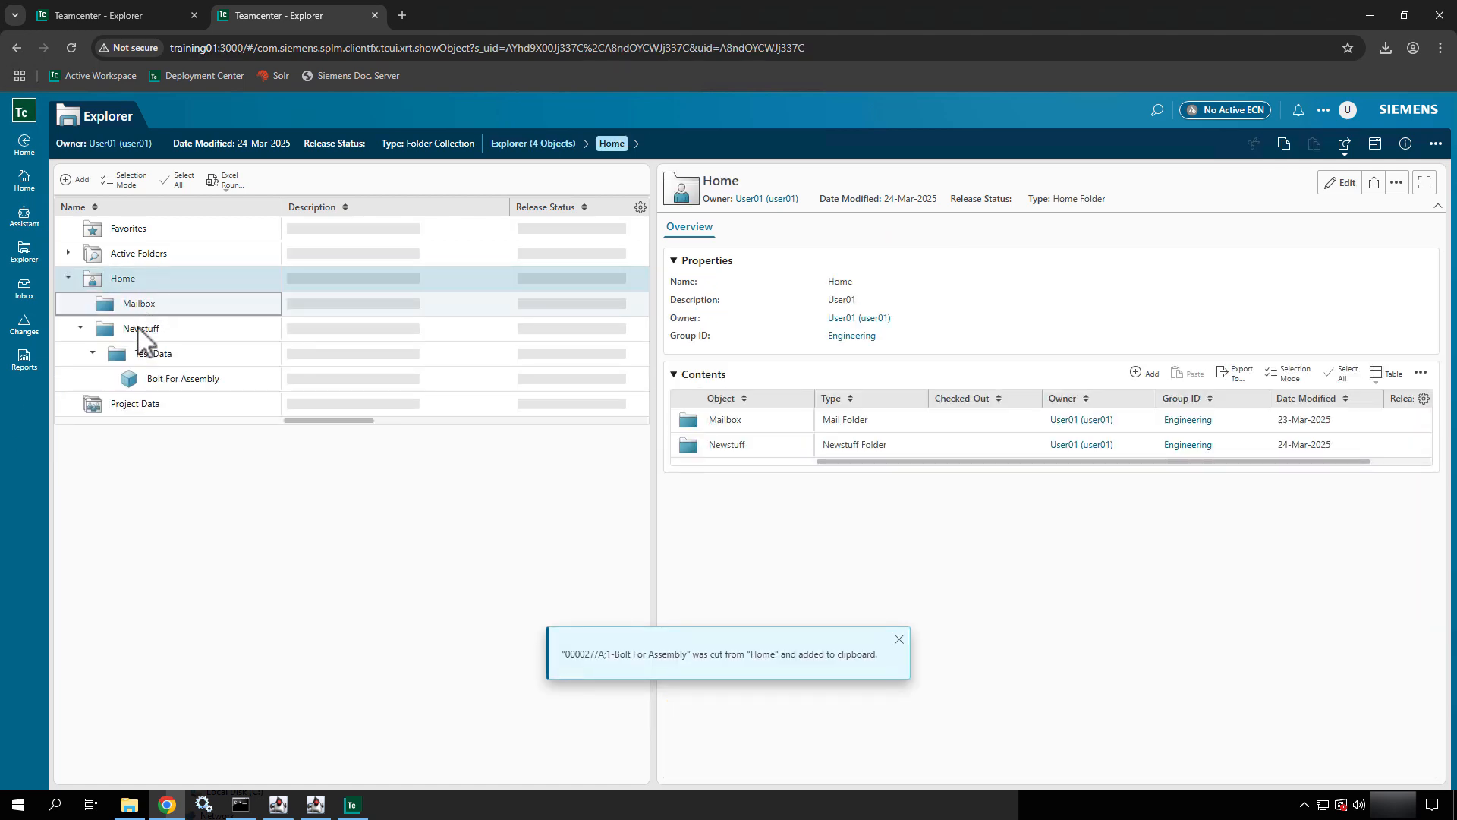
{"action": "left_click", "coordinate": [138, 339]}
{"action": "right_click", "coordinate": [138, 339]}
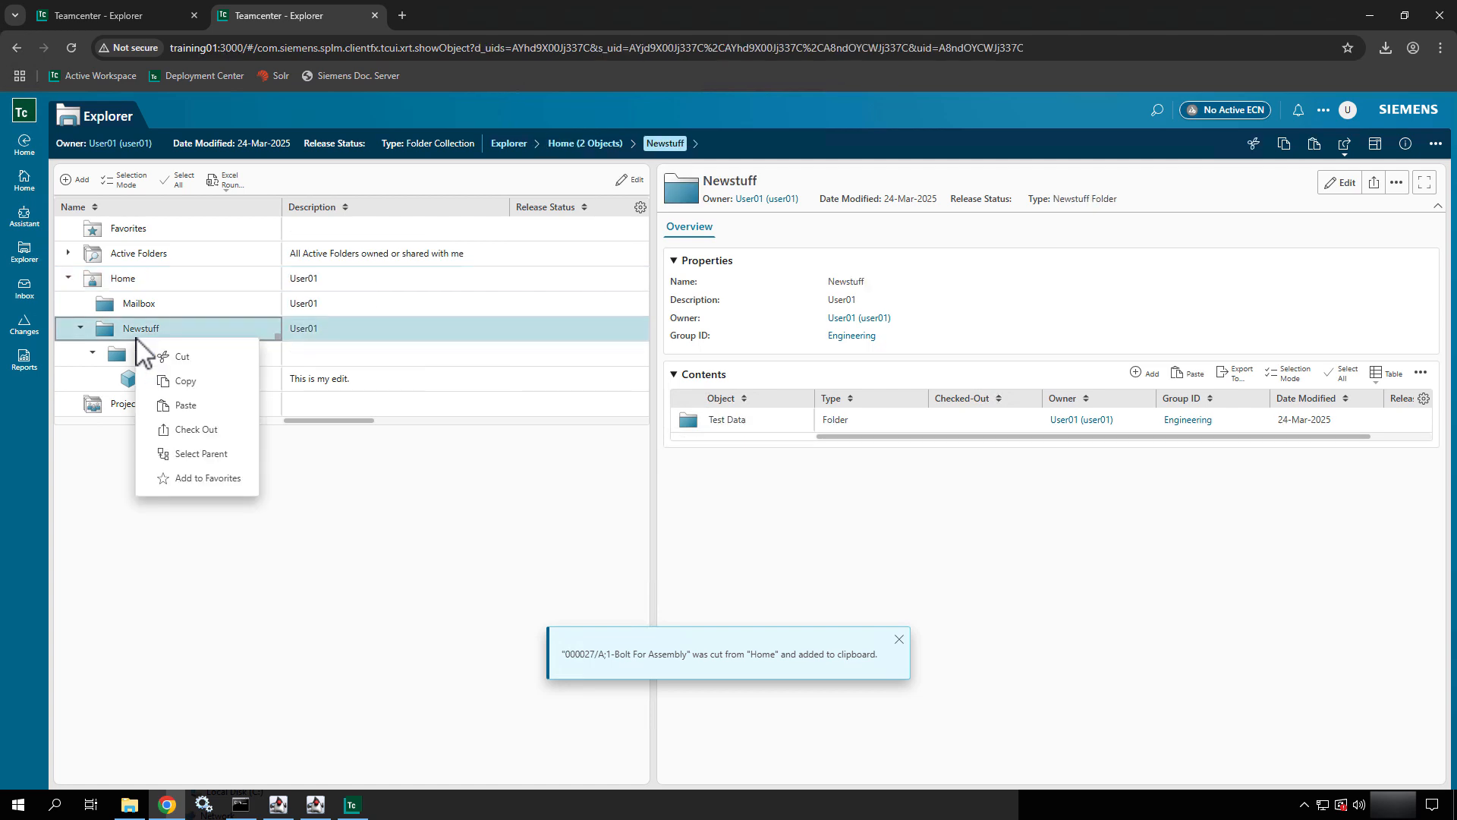
{"action": "left_click", "coordinate": [199, 406]}
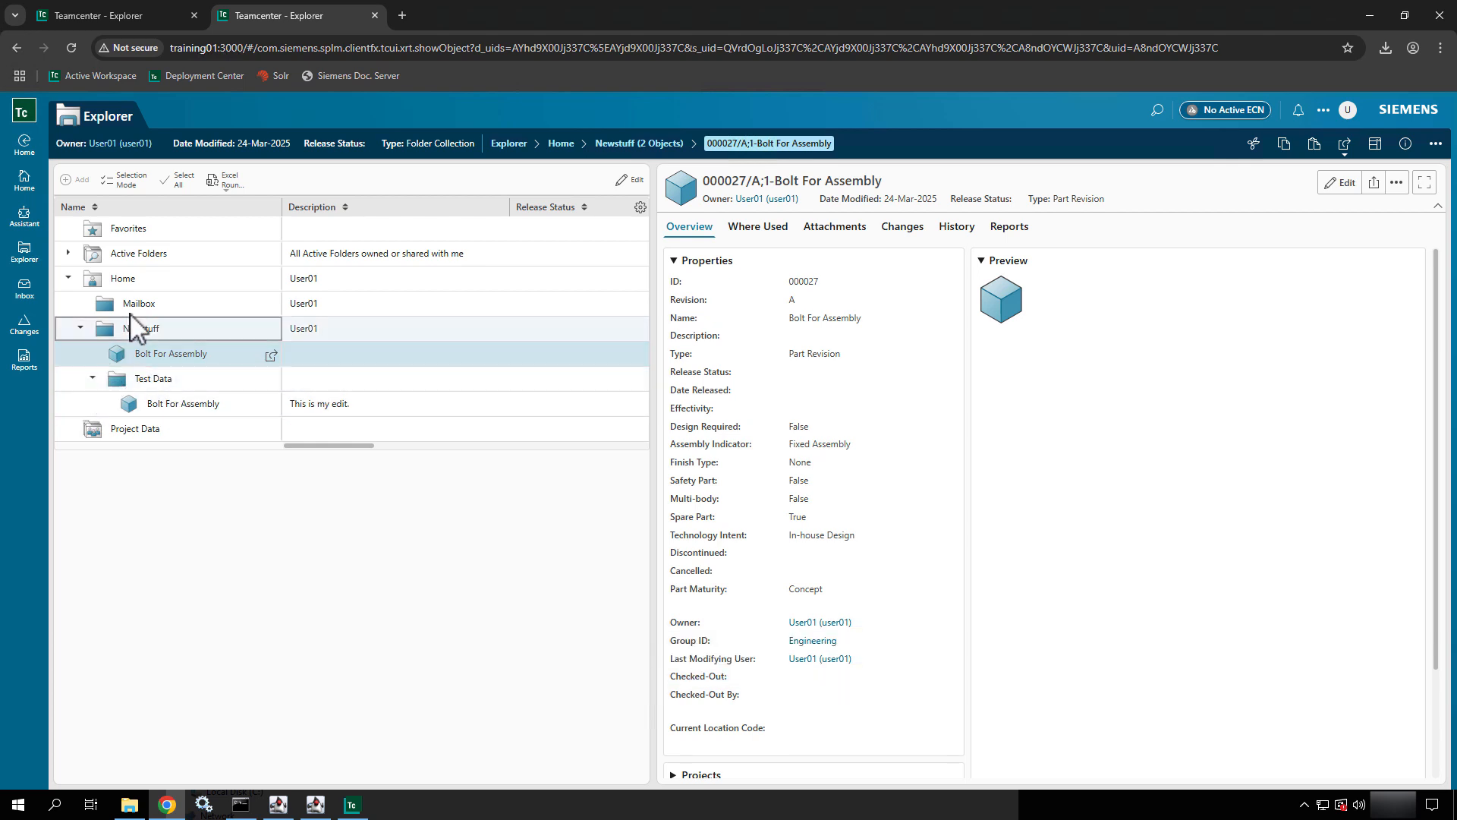
- Cut the new Bolt For Assembly part out of the Newstuff folder
{"action": "right_click", "coordinate": [137, 355]}
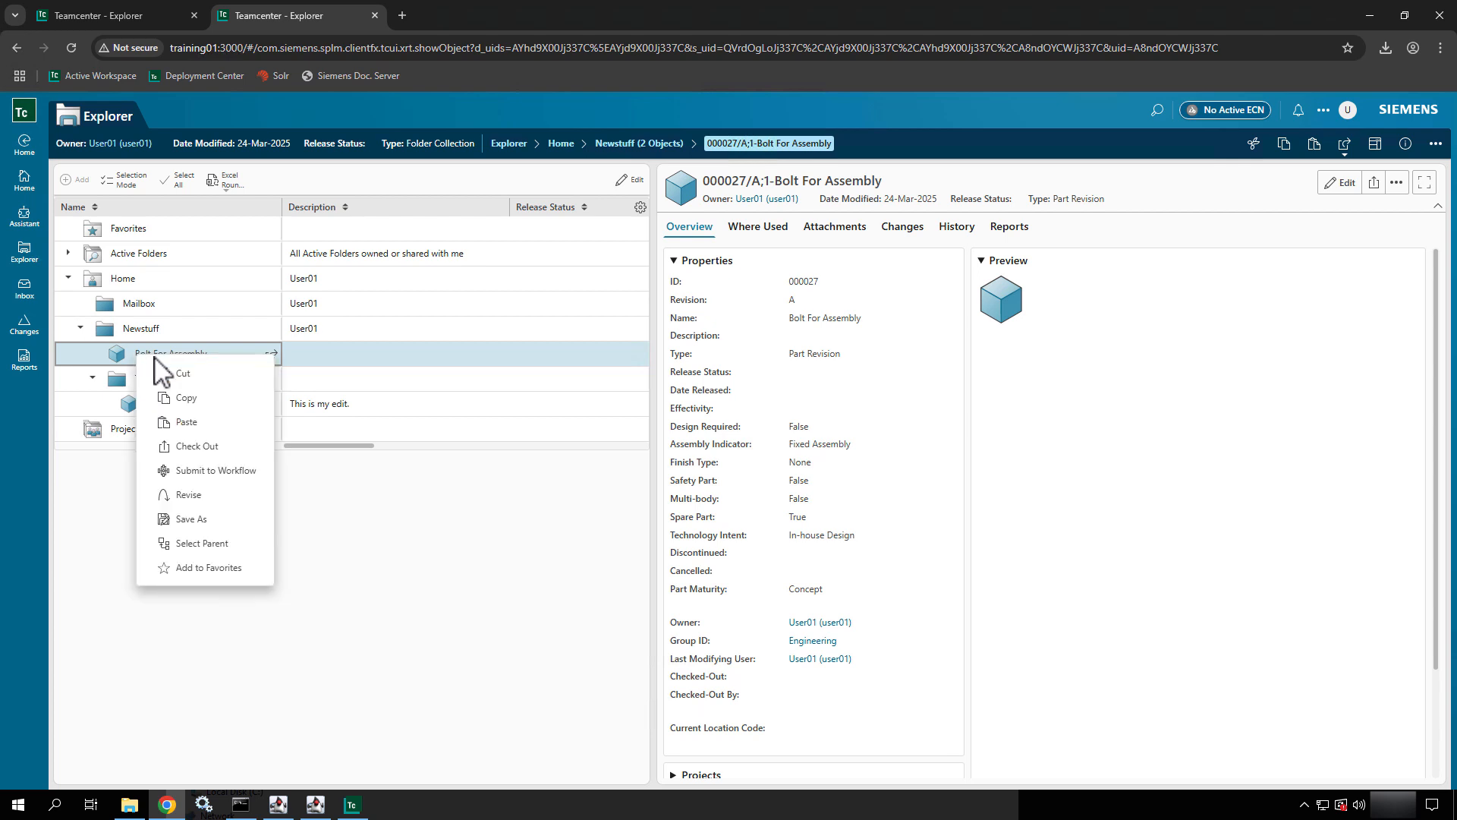
{"action": "left_click", "coordinate": [249, 379]}
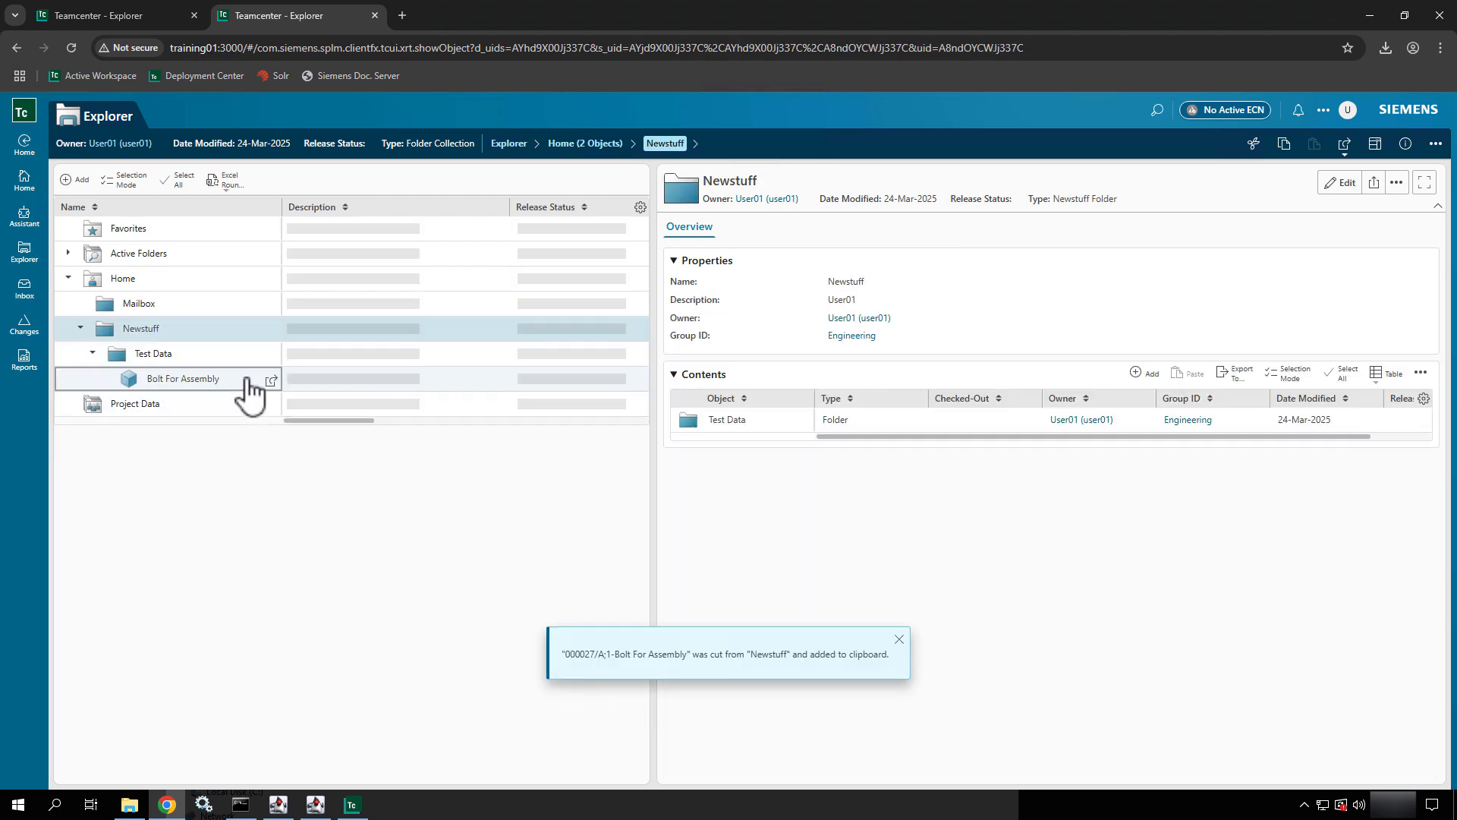
- Start a workflow submission for the Bolt For Assembly part in the Test Data folder
{"action": "left_click", "coordinate": [215, 383]}
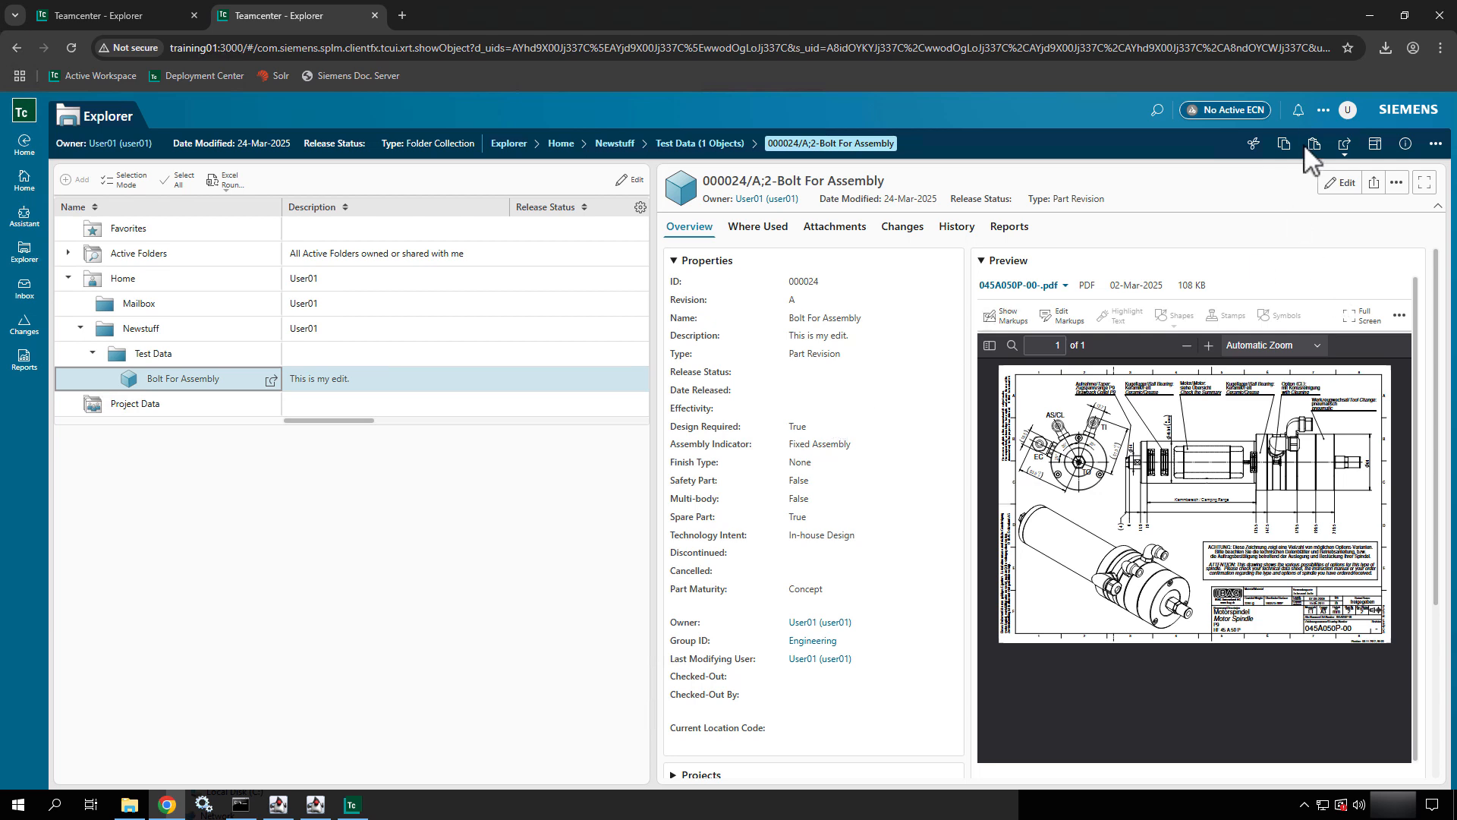
{"action": "left_click", "coordinate": [1435, 145]}
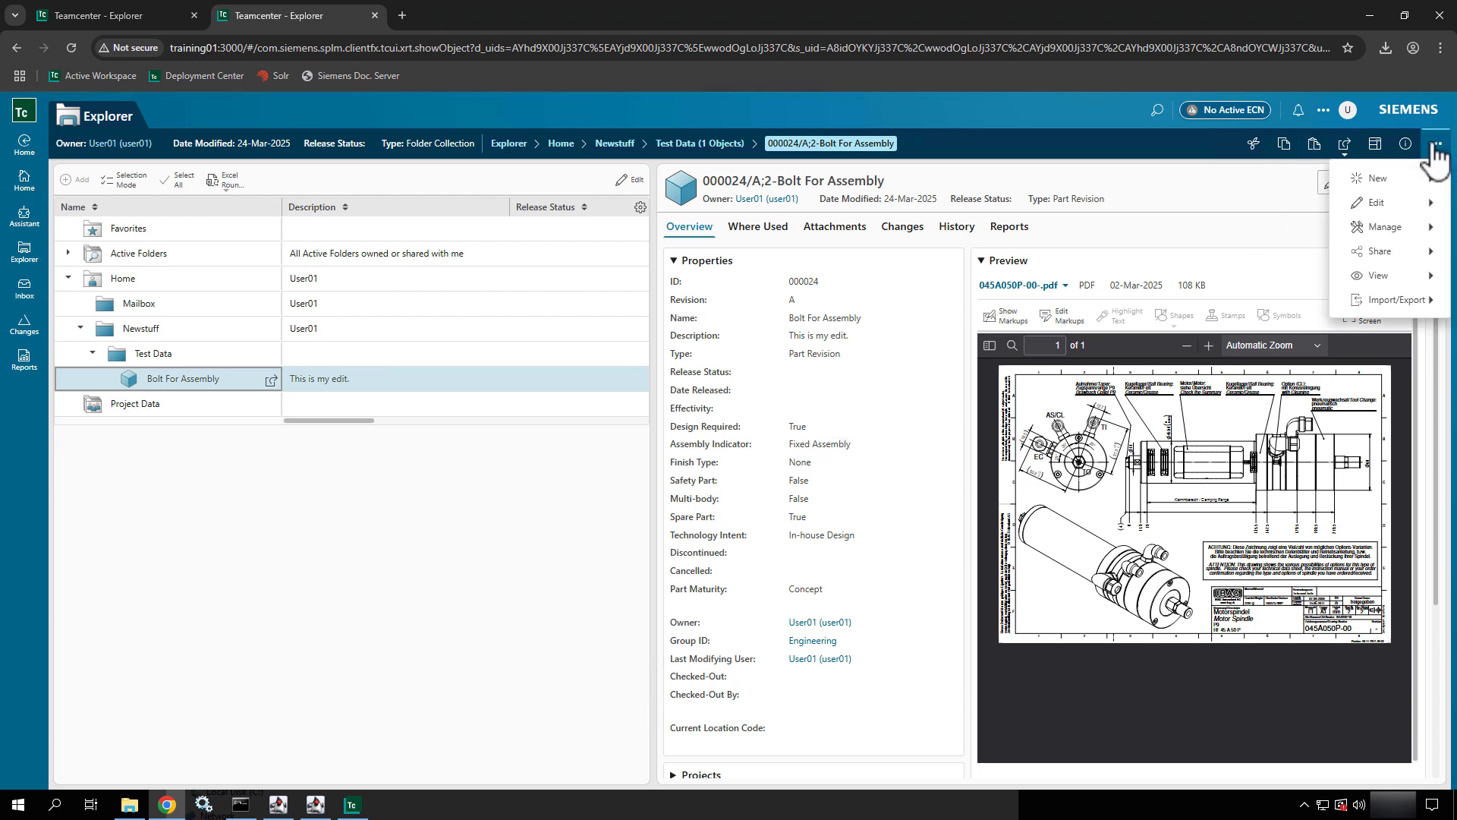
{"action": "left_click", "coordinate": [1380, 228]}
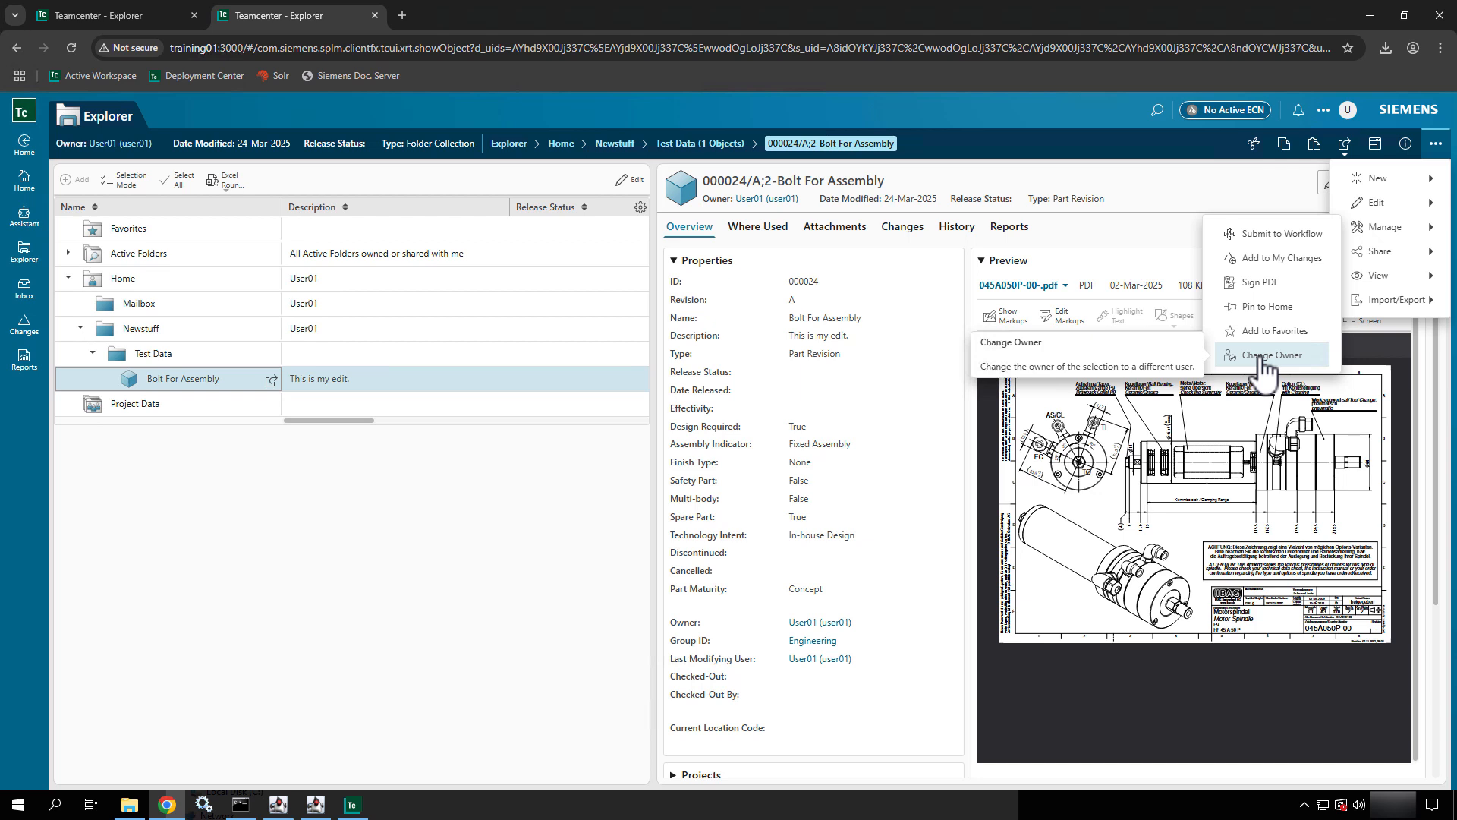
{"action": "left_click", "coordinate": [1290, 238]}
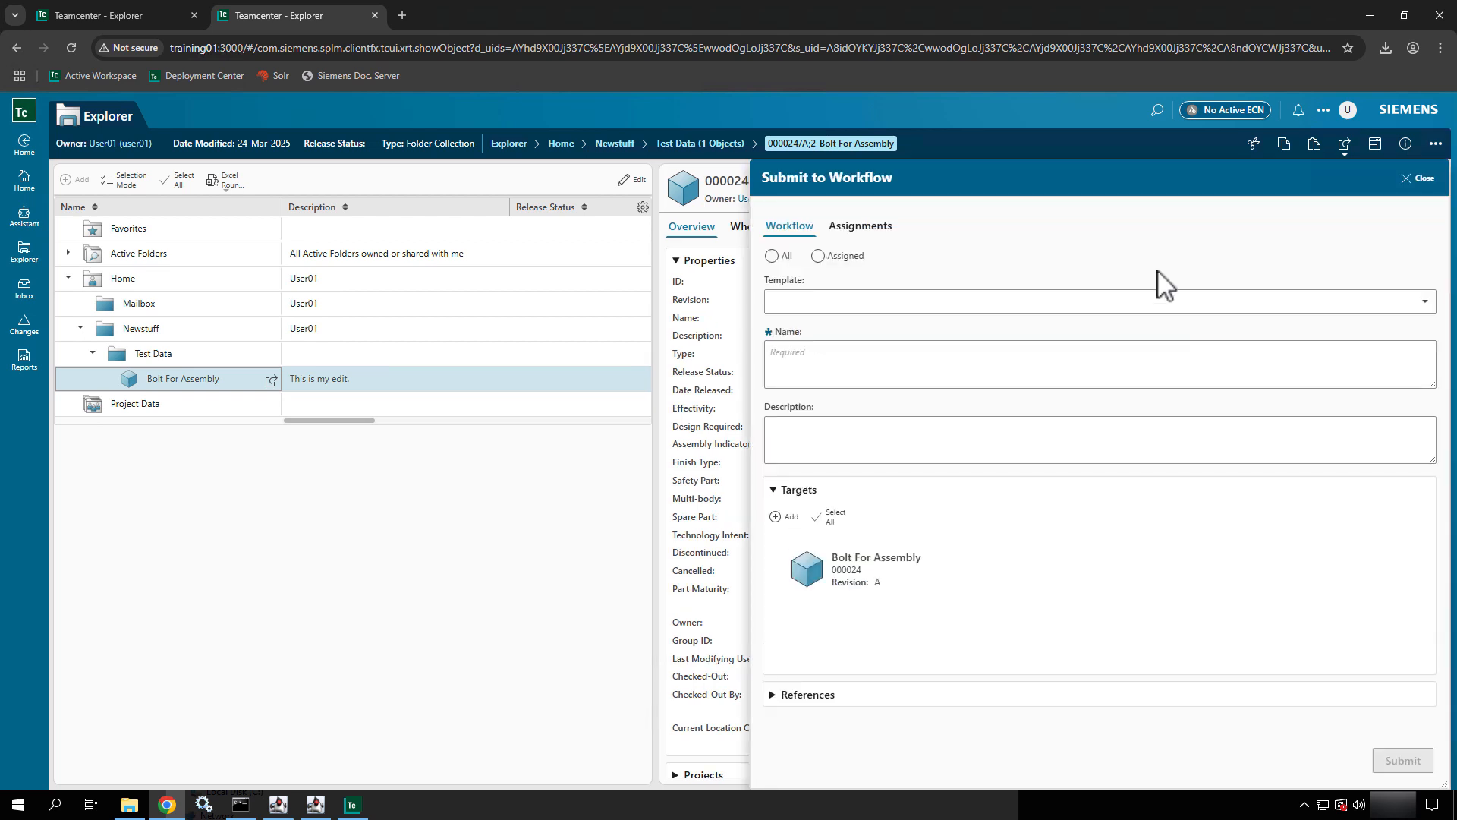
- Show all workflow templates instead of only the assigned ones and choose Requirement Signoff as the template
{"action": "left_click", "coordinate": [866, 256]}
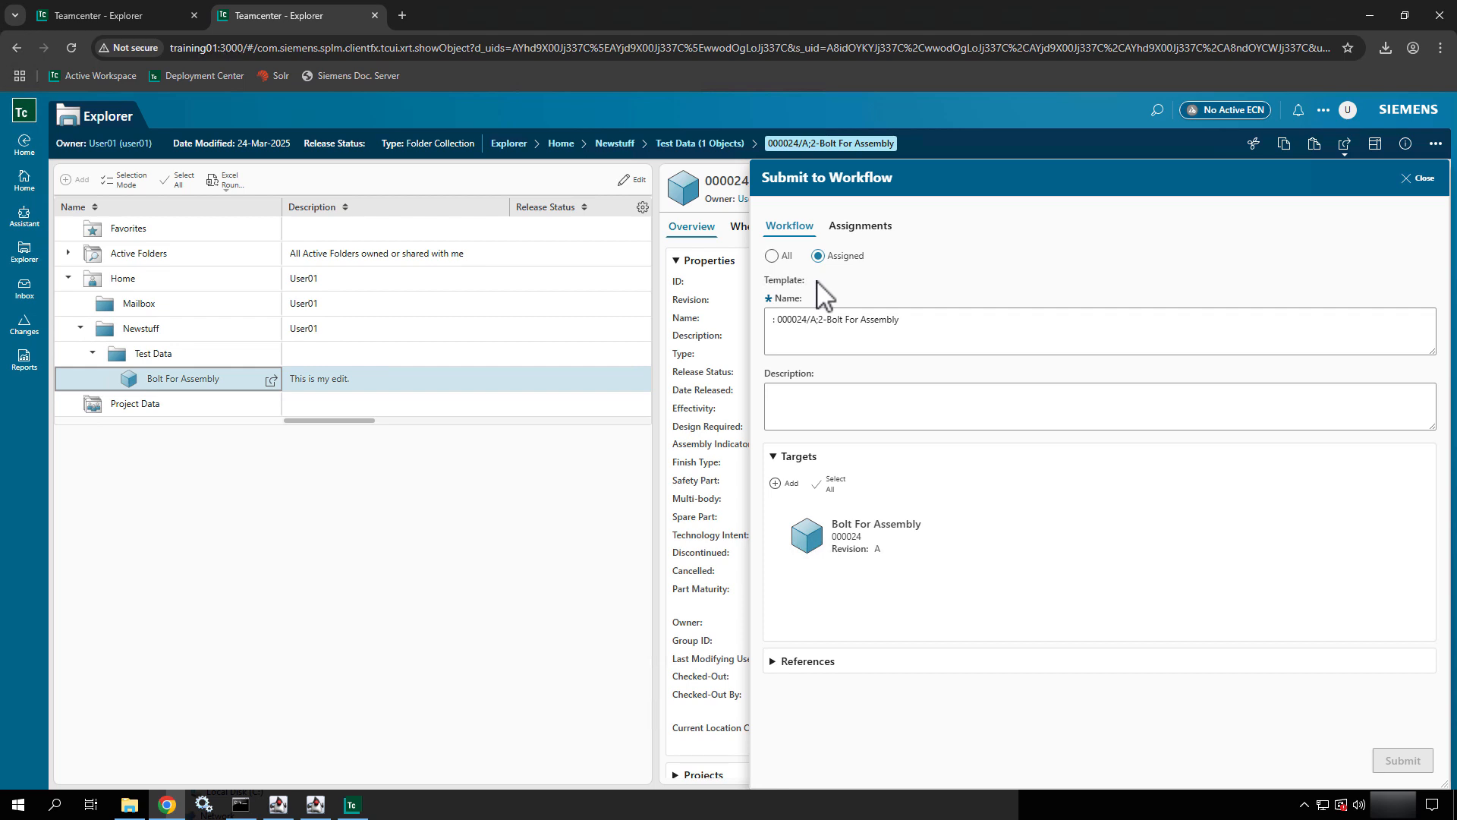
{"action": "left_click", "coordinate": [772, 256]}
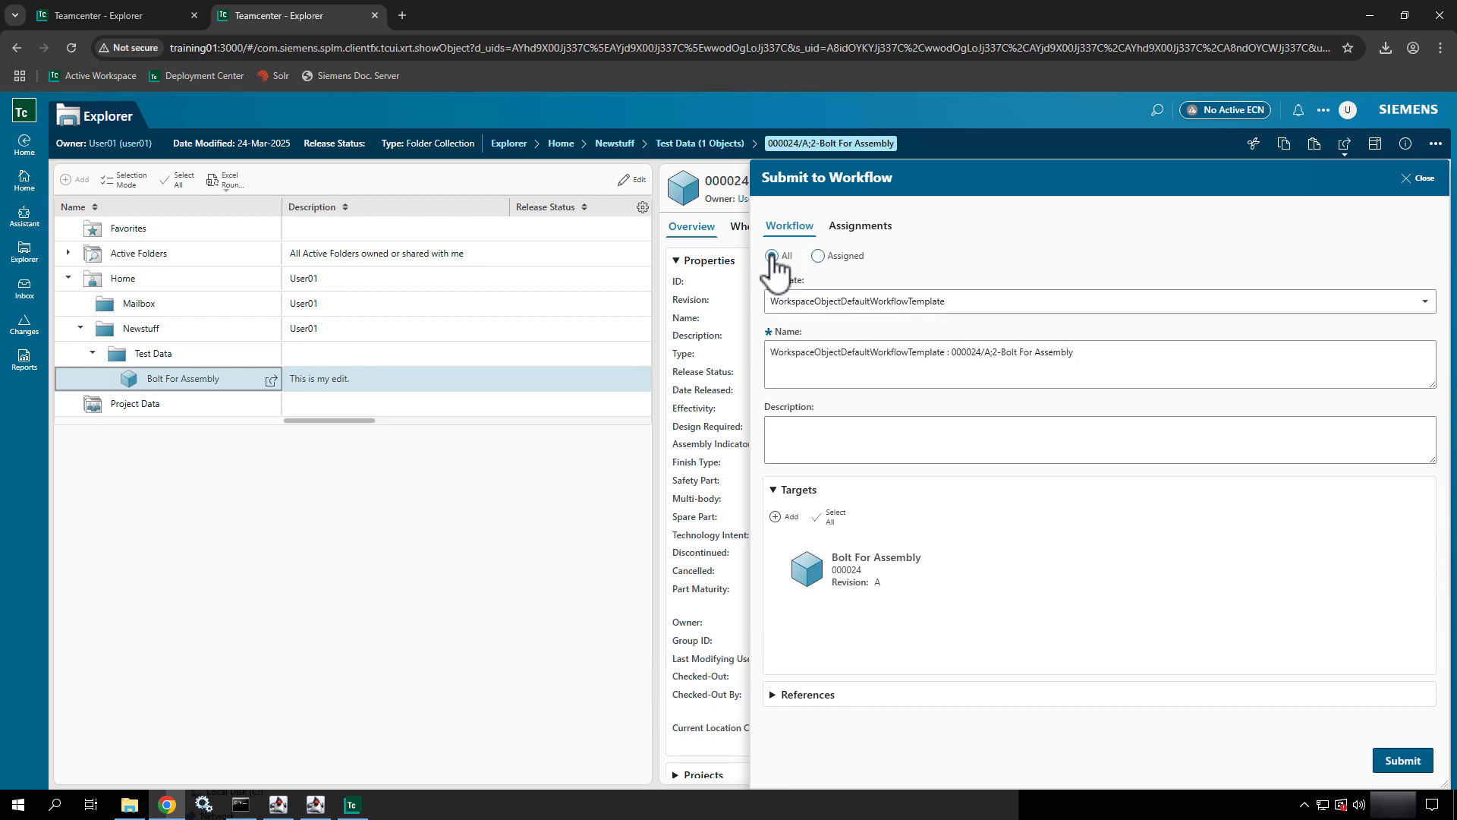
{"action": "left_click", "coordinate": [966, 303]}
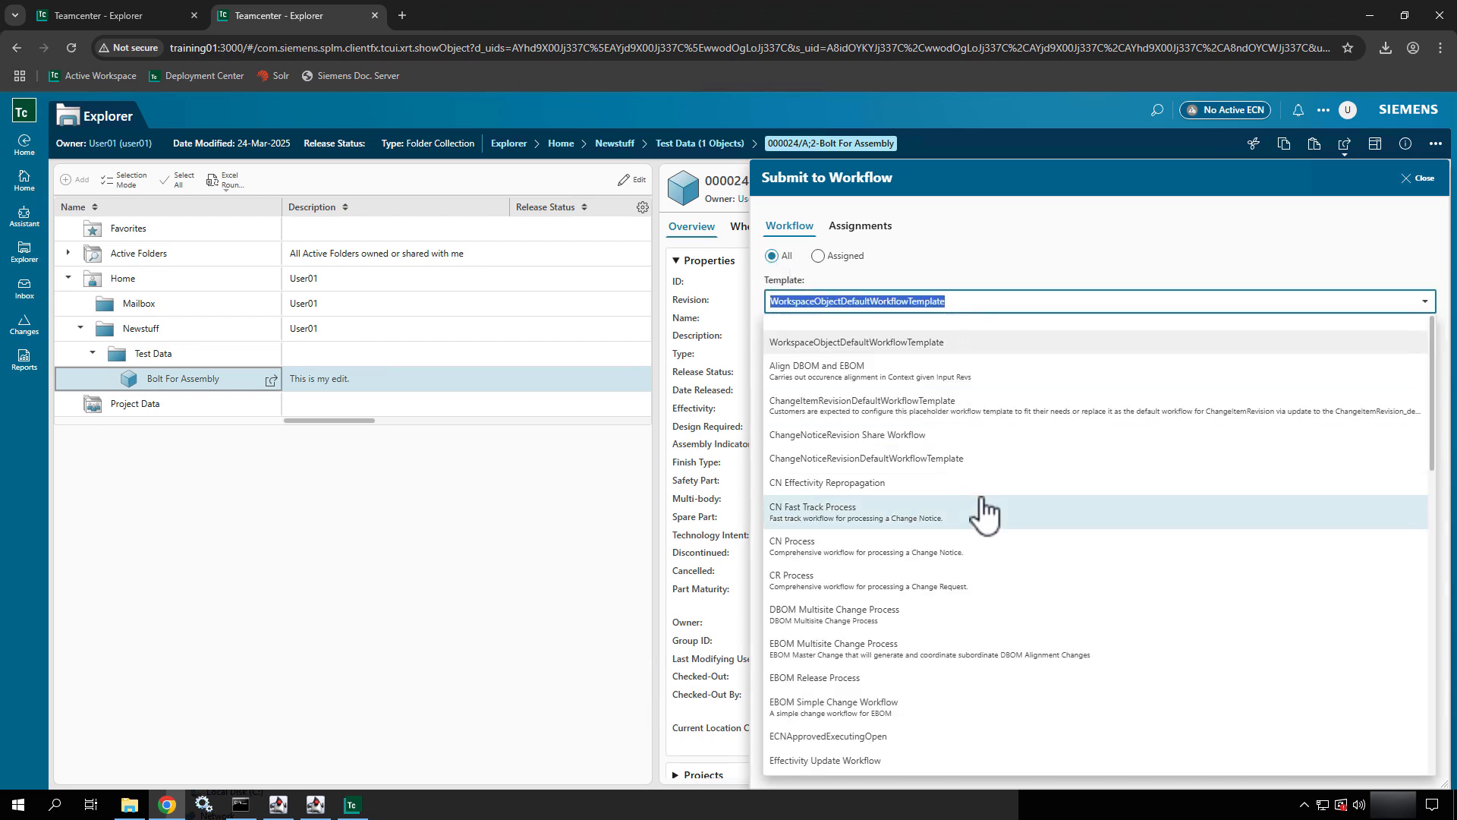
{"action": "scroll", "coordinate": [984, 509], "scroll_direction": "down", "scroll_amount": 10}
{"action": "scroll", "coordinate": [986, 512], "scroll_direction": "down", "scroll_amount": 3}
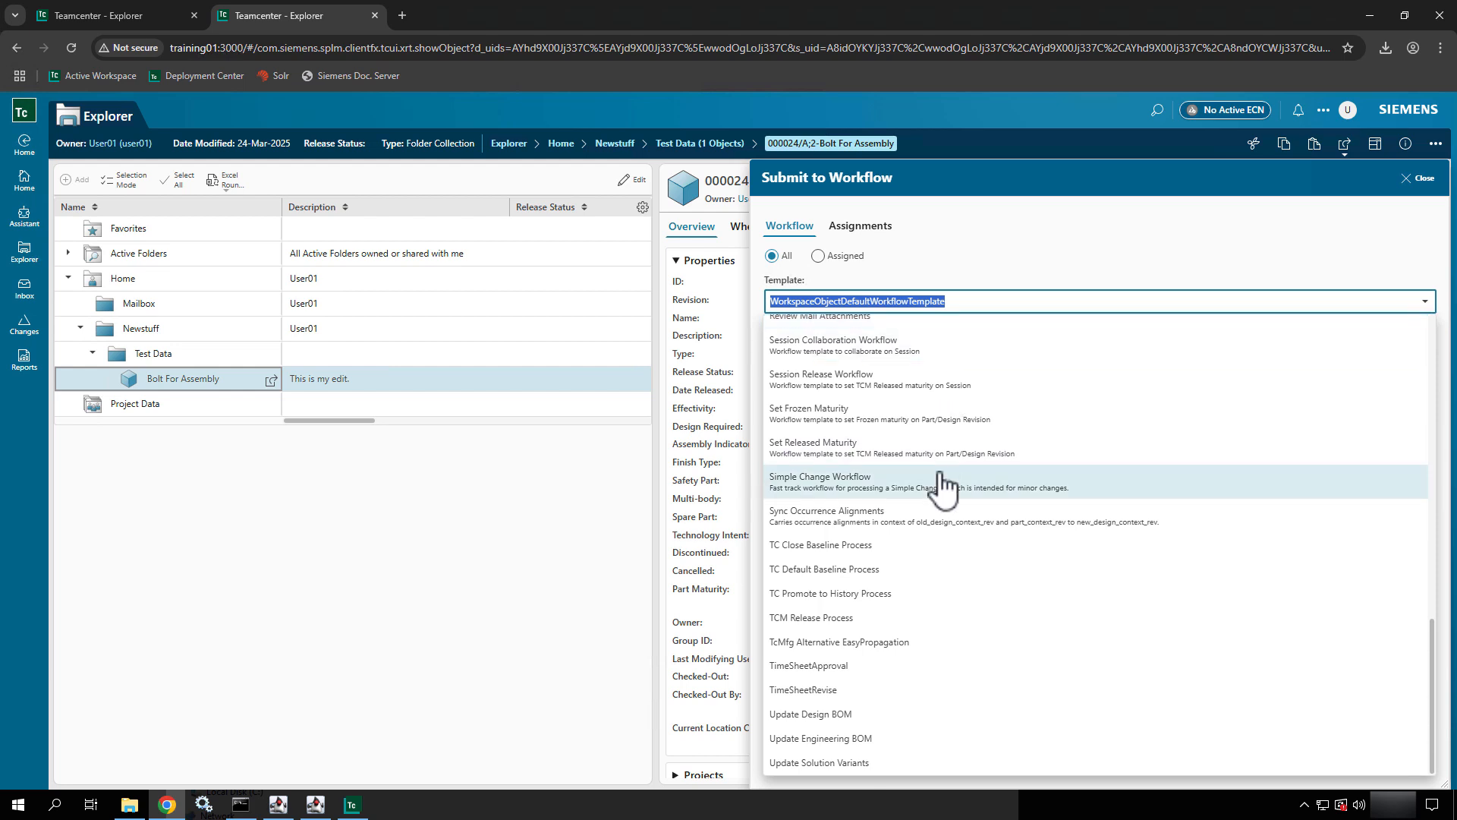
{"action": "scroll", "coordinate": [942, 482], "scroll_direction": "up", "scroll_amount": 10}
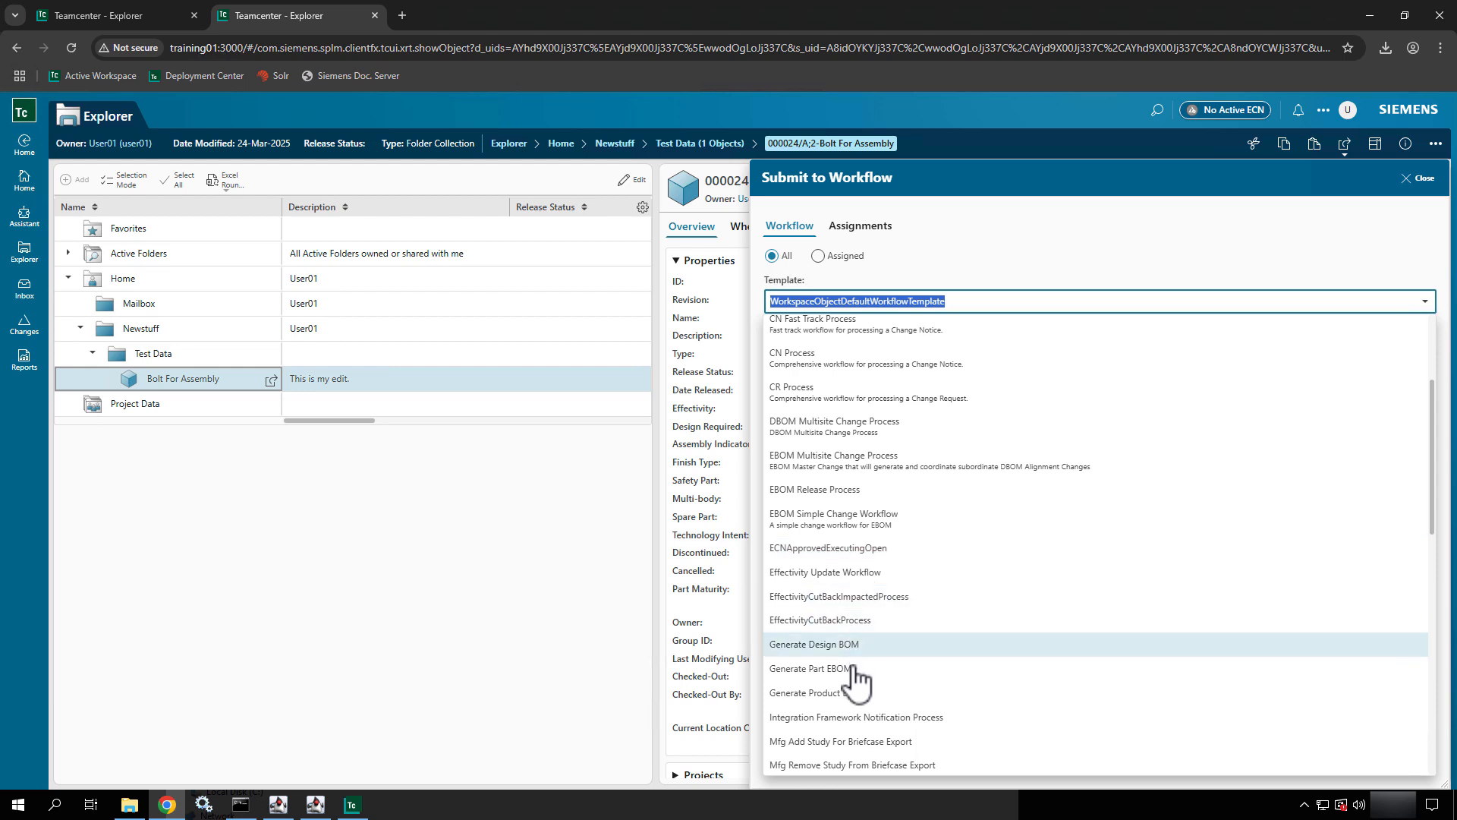
{"action": "scroll", "coordinate": [873, 470], "scroll_direction": "up", "scroll_amount": 3}
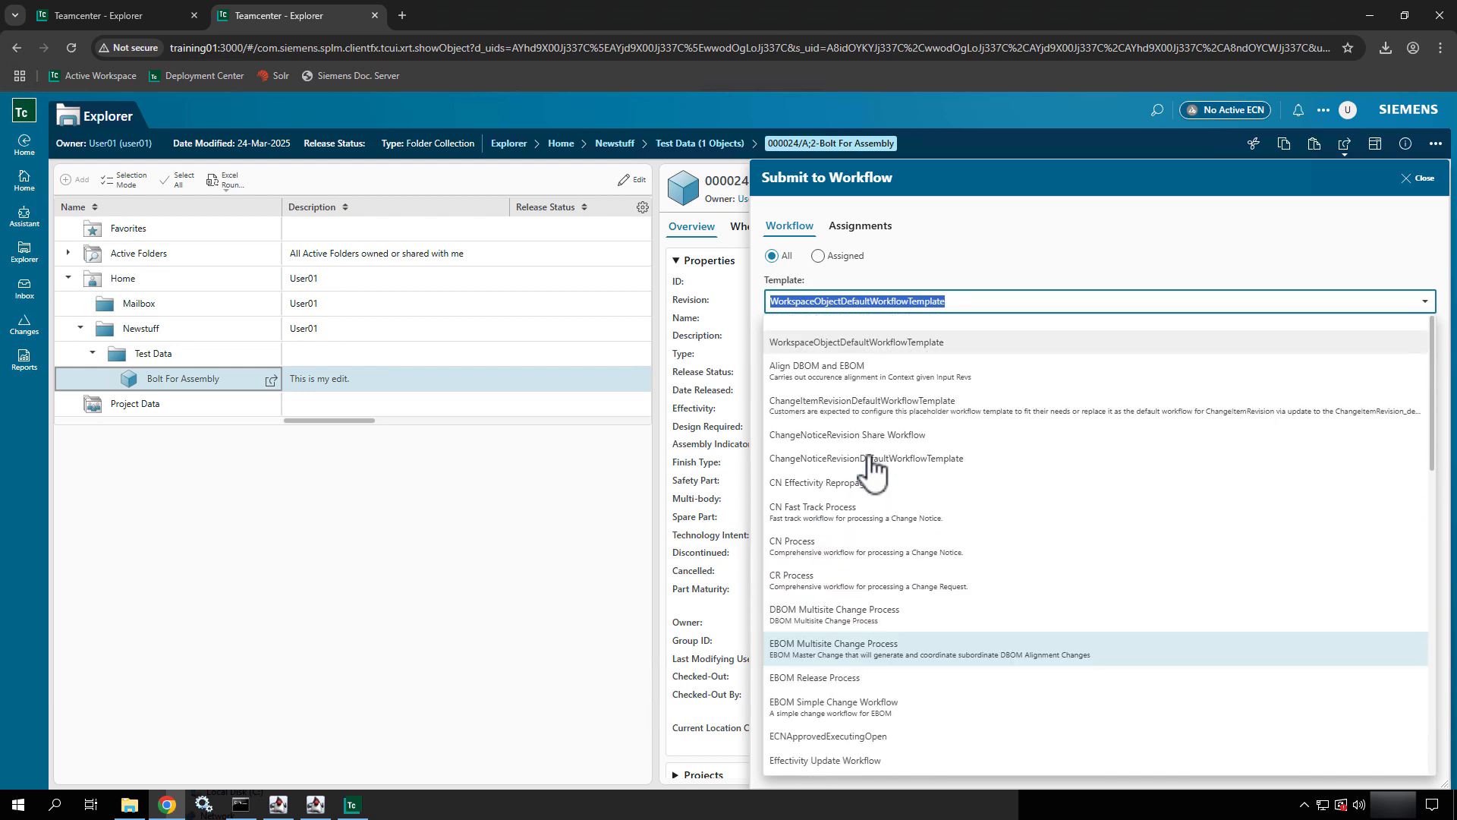
{"action": "scroll", "coordinate": [873, 471], "scroll_direction": "down", "scroll_amount": 8}
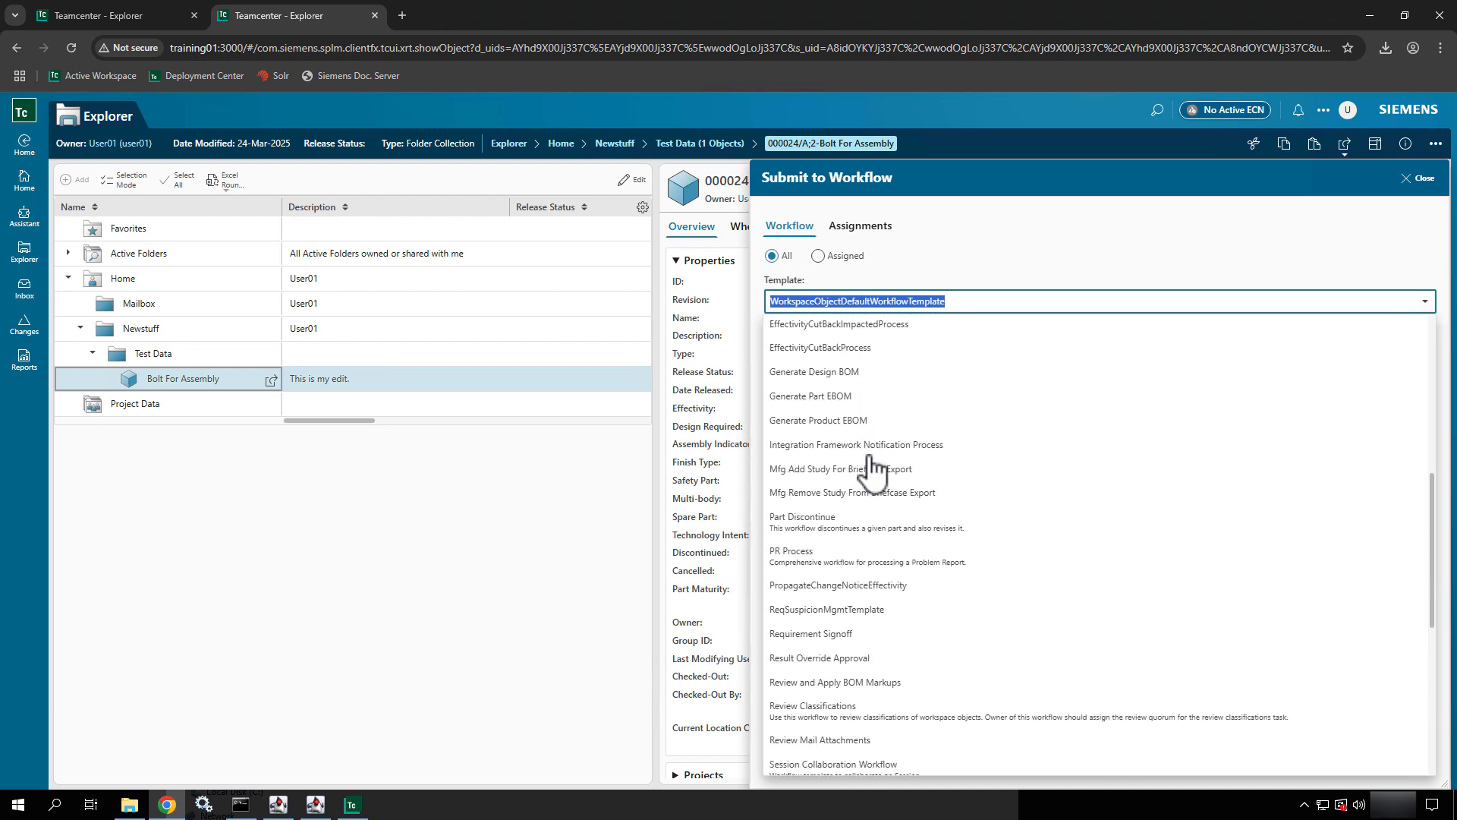
{"action": "scroll", "coordinate": [873, 466], "scroll_direction": "down", "scroll_amount": 1}
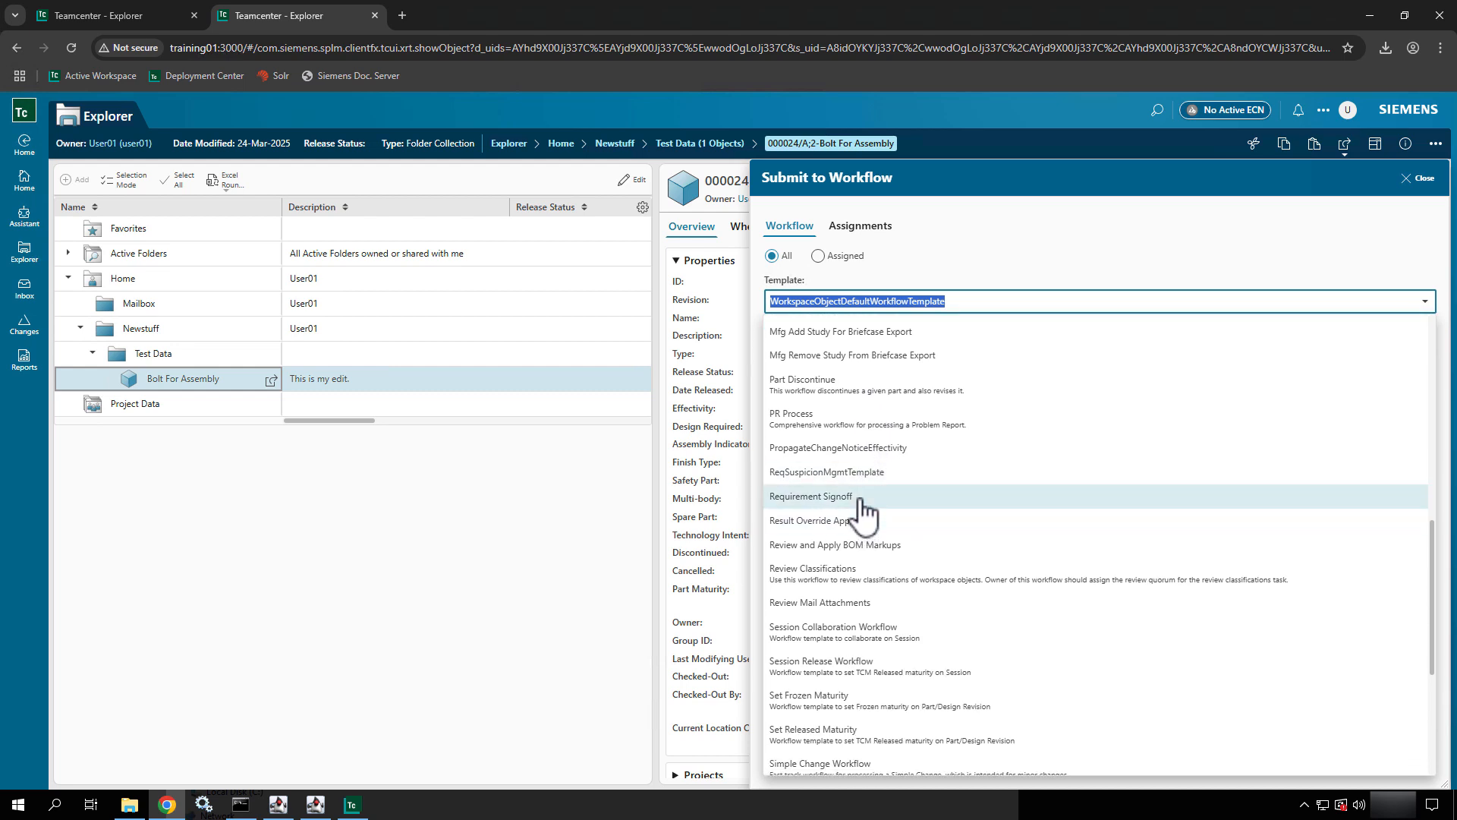
{"action": "left_click", "coordinate": [860, 500]}
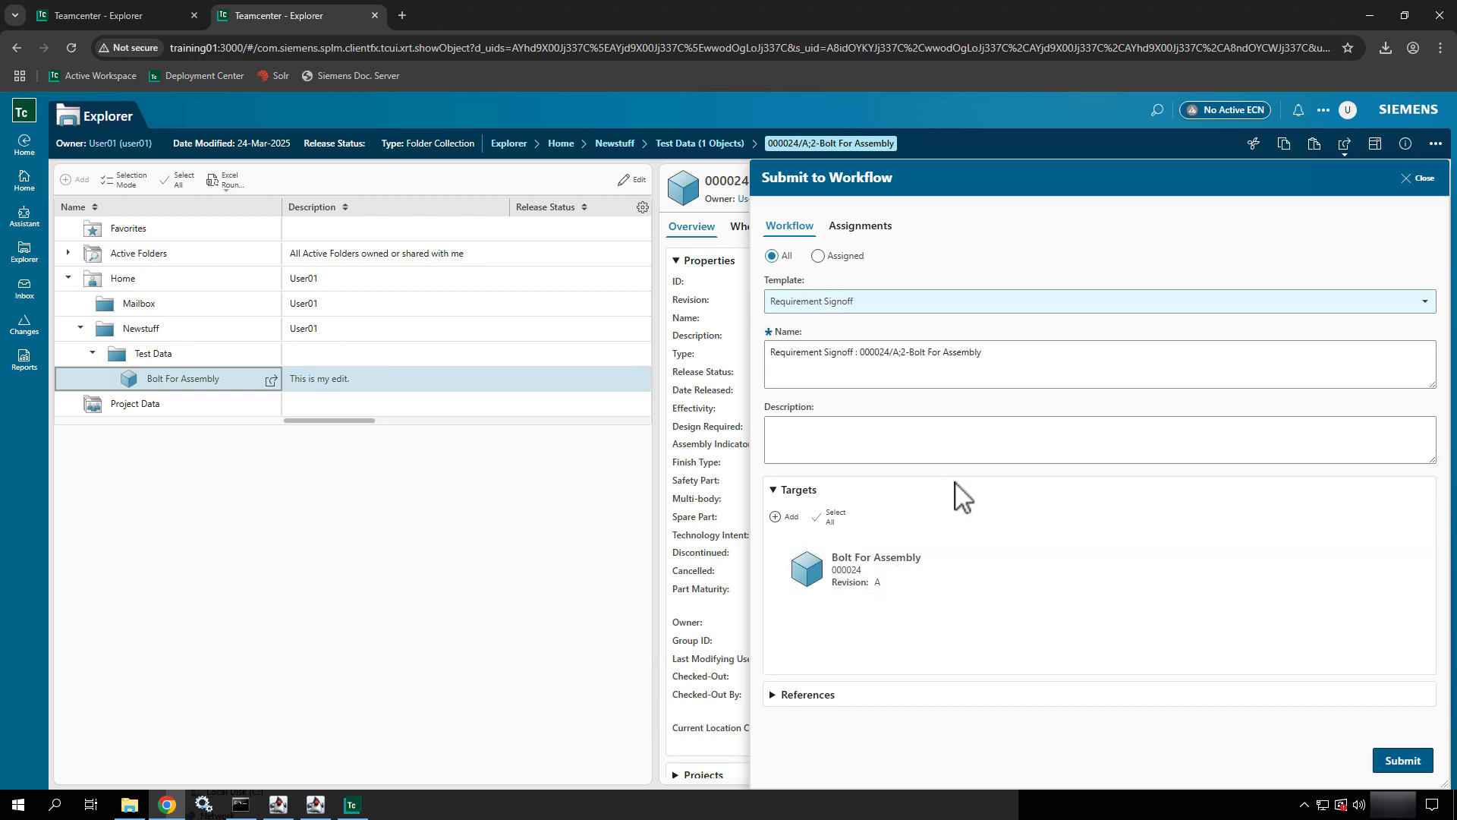
- Check the workflow's references and reviewer assignments, and submit Bolt For Assembly to the Requirement Signoff workflow
{"action": "left_click", "coordinate": [879, 360]}
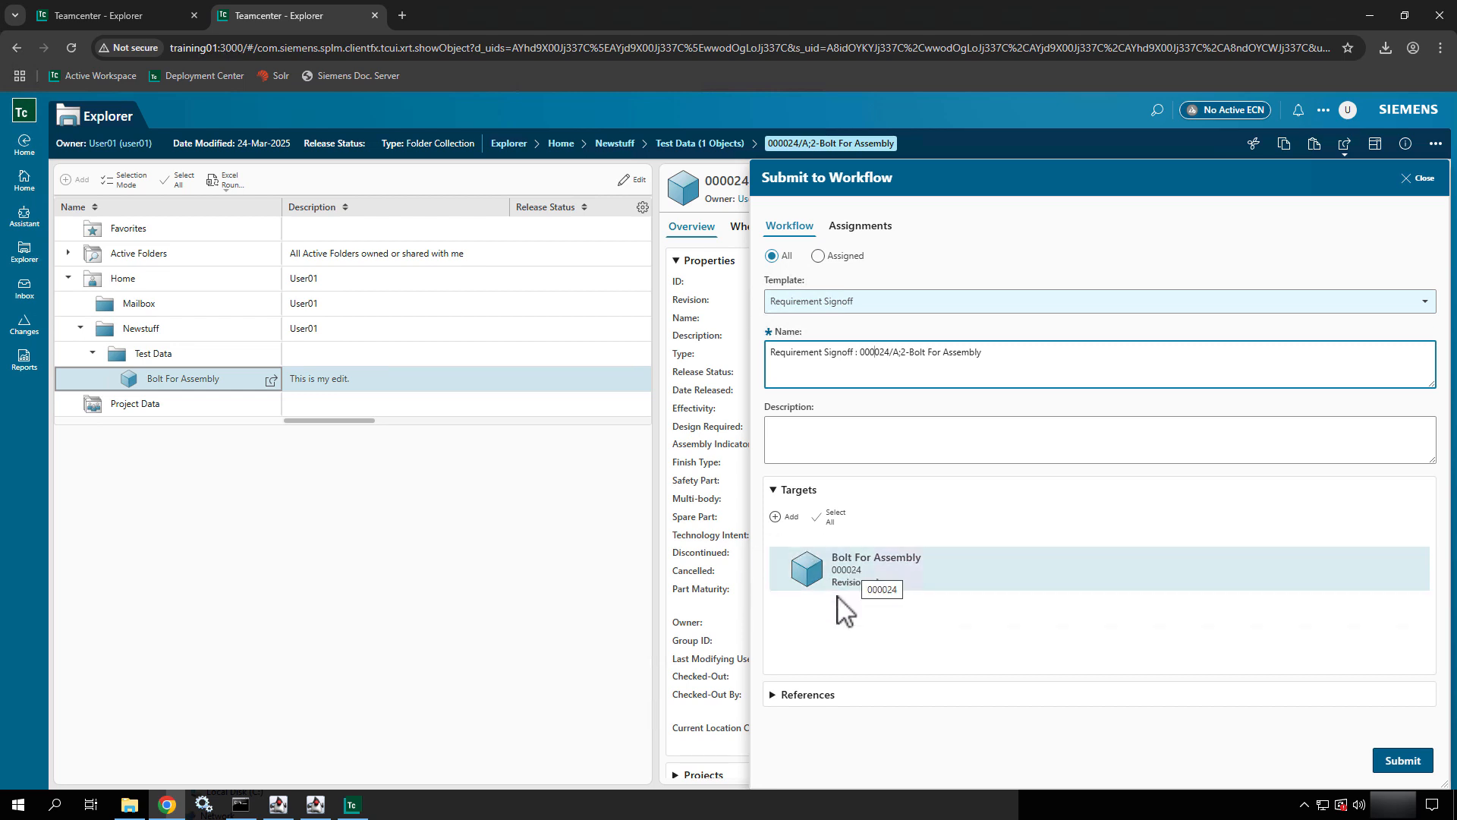
{"action": "left_click", "coordinate": [773, 695]}
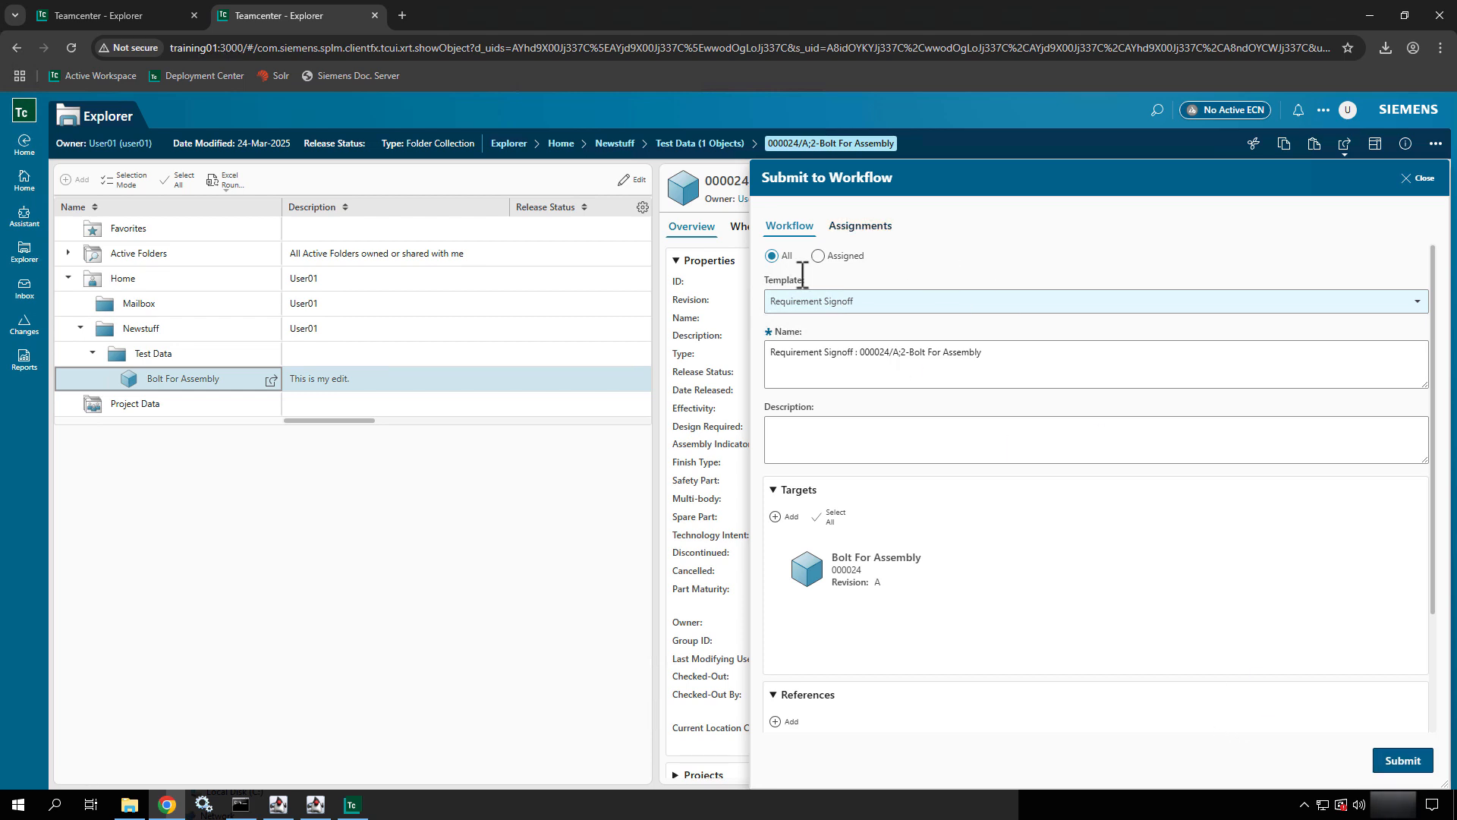
{"action": "left_click", "coordinate": [856, 228]}
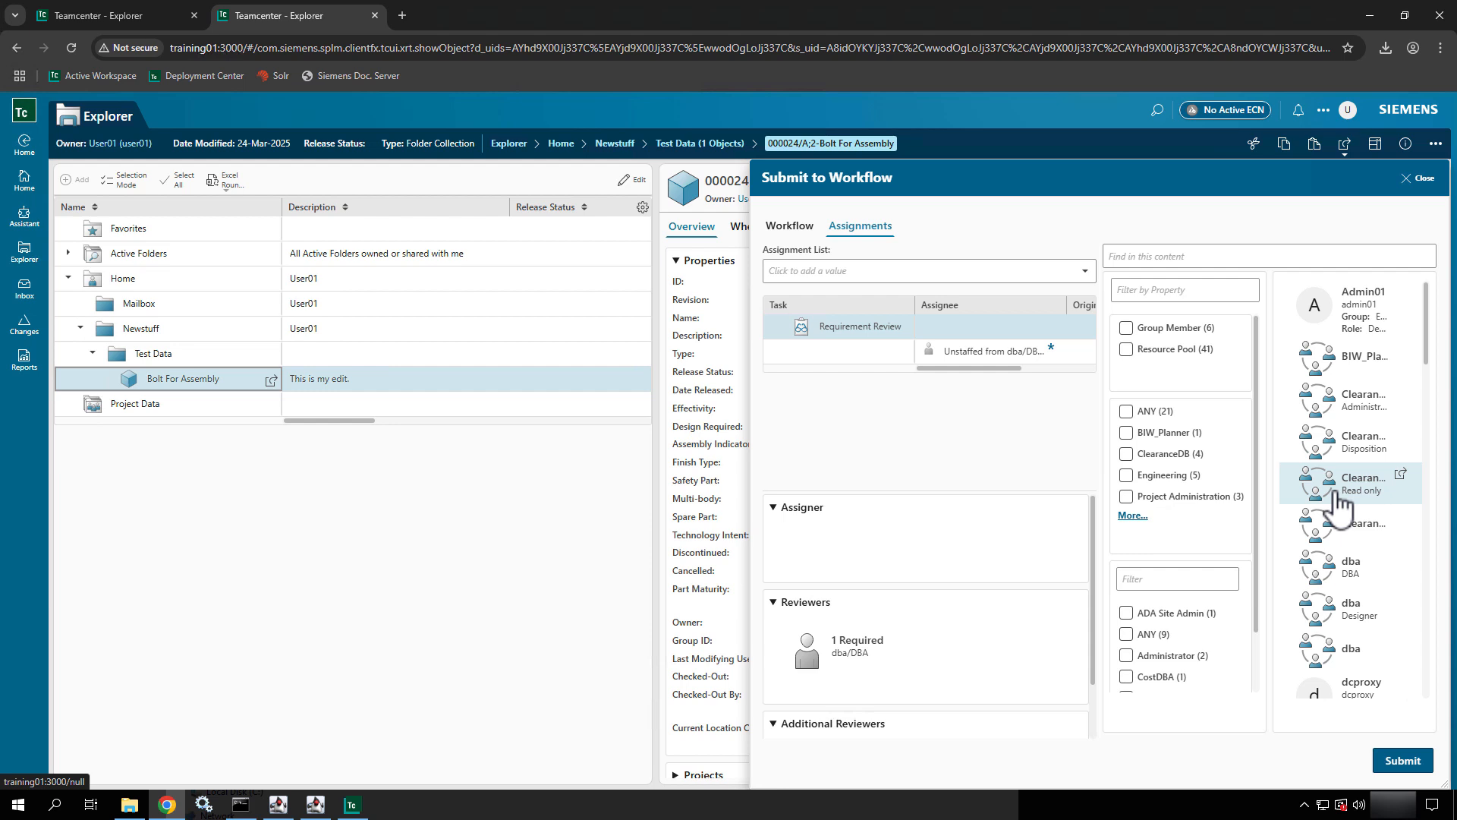
{"action": "left_click", "coordinate": [807, 241]}
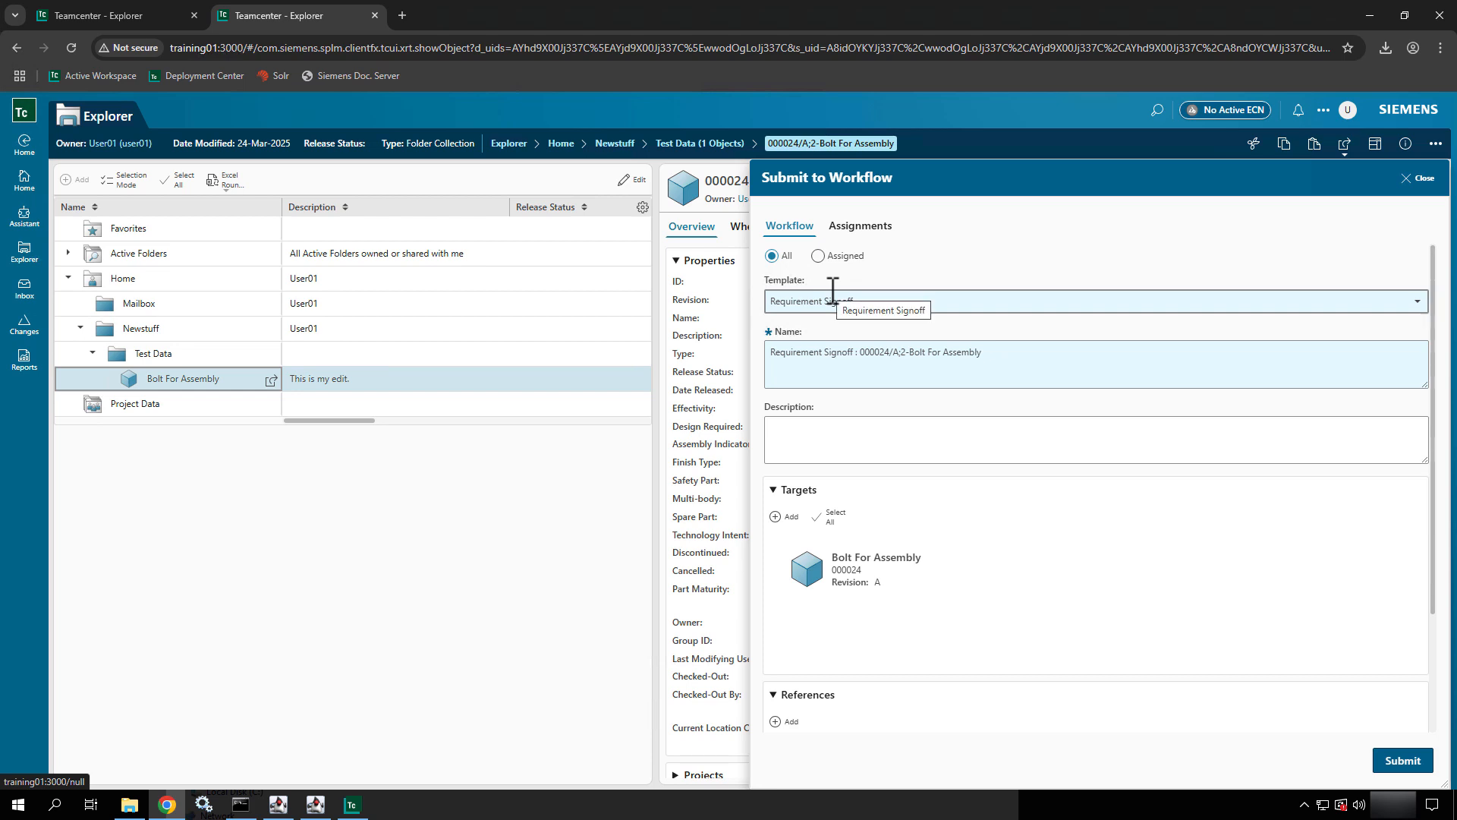
{"action": "left_click", "coordinate": [1403, 761]}
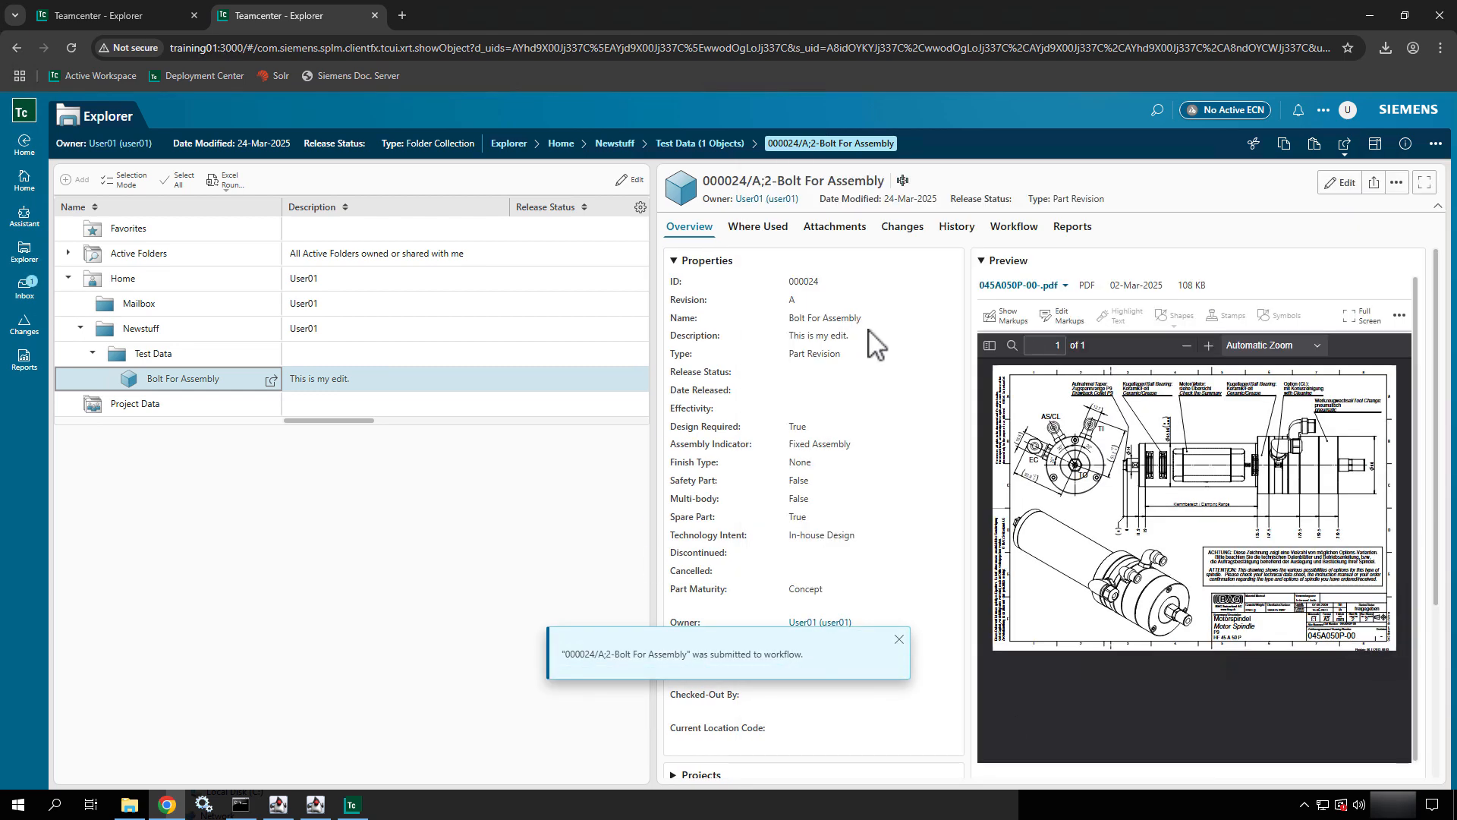
- Examine the signoff task, current tasks and process diagram in the workflow details of Bolt For Assembly
{"action": "left_click", "coordinate": [1012, 228]}
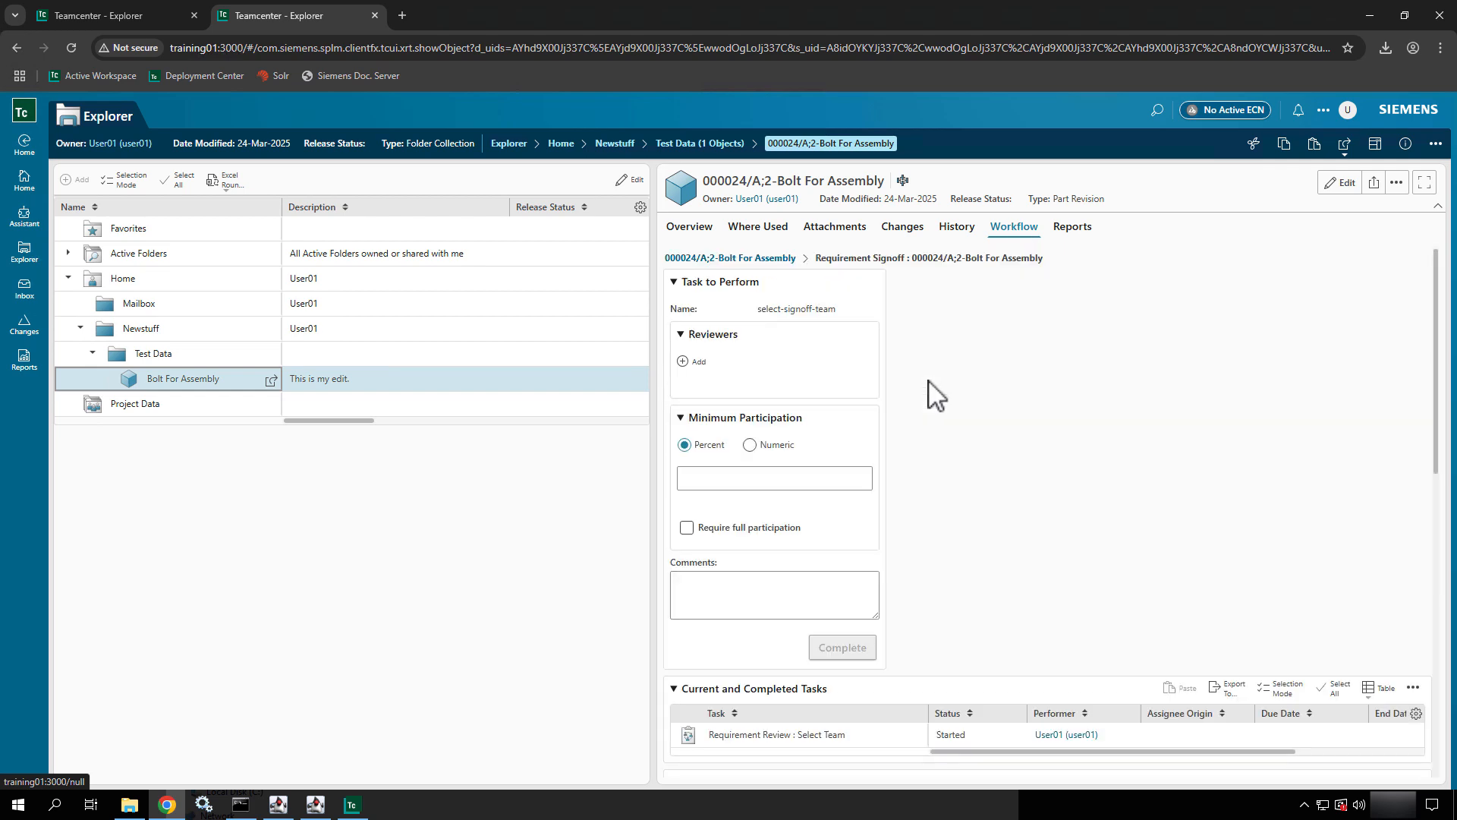
{"action": "scroll", "coordinate": [935, 393], "scroll_direction": "down", "scroll_amount": 5}
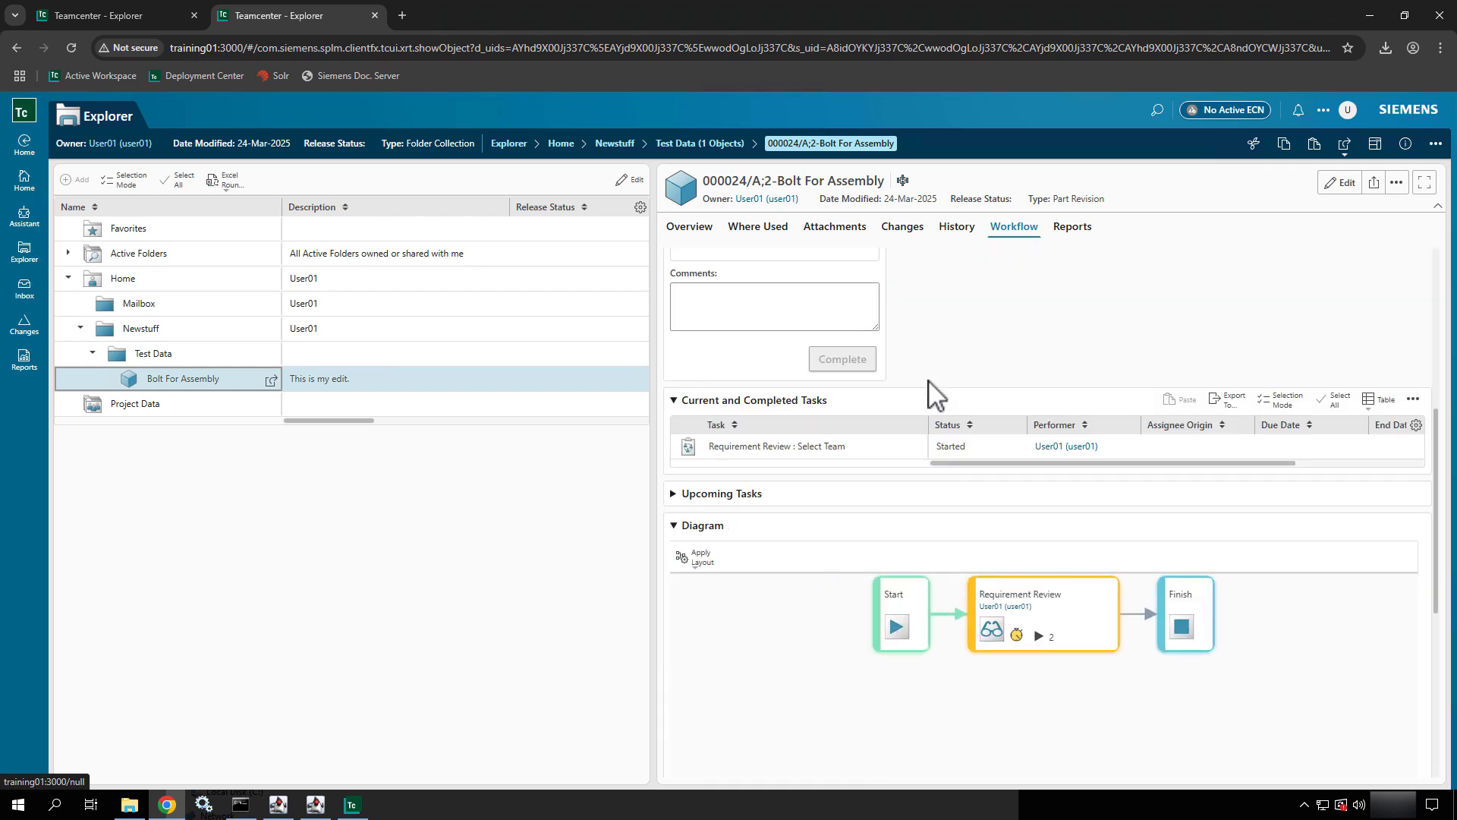
{"action": "scroll", "coordinate": [935, 394], "scroll_direction": "up", "scroll_amount": 5}
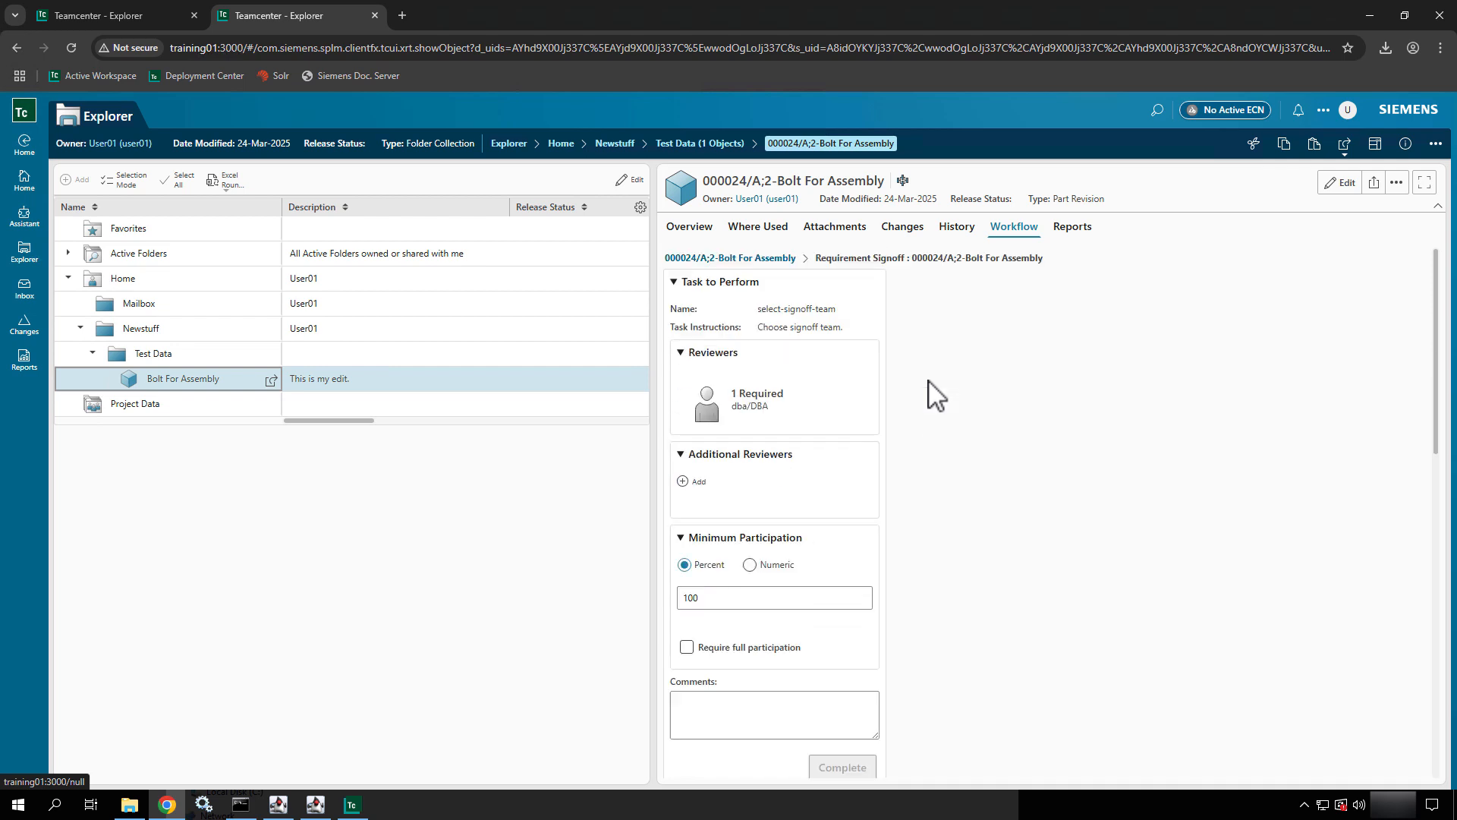
{"action": "scroll", "coordinate": [1012, 508], "scroll_direction": "down", "scroll_amount": 6}
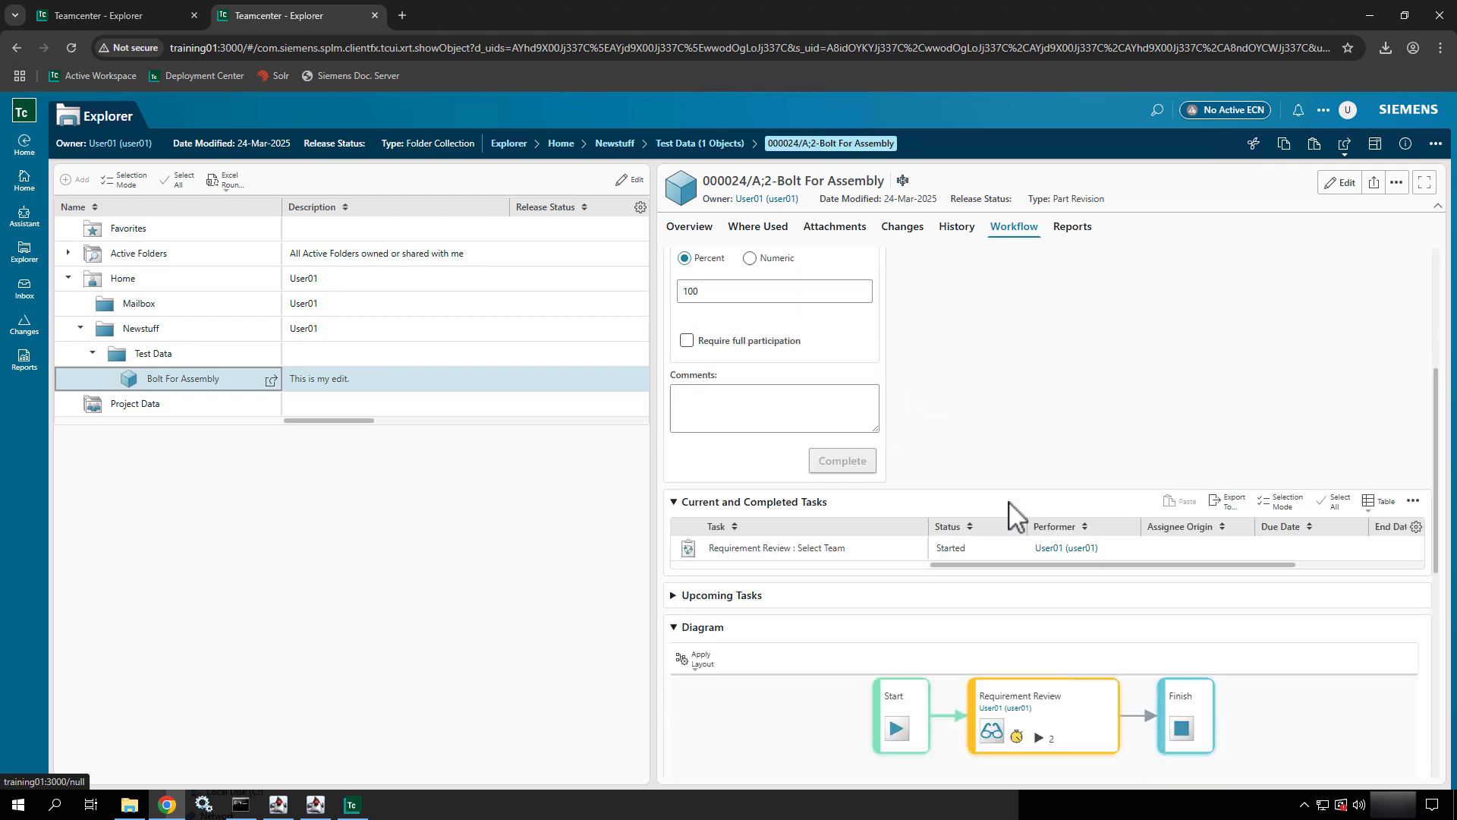